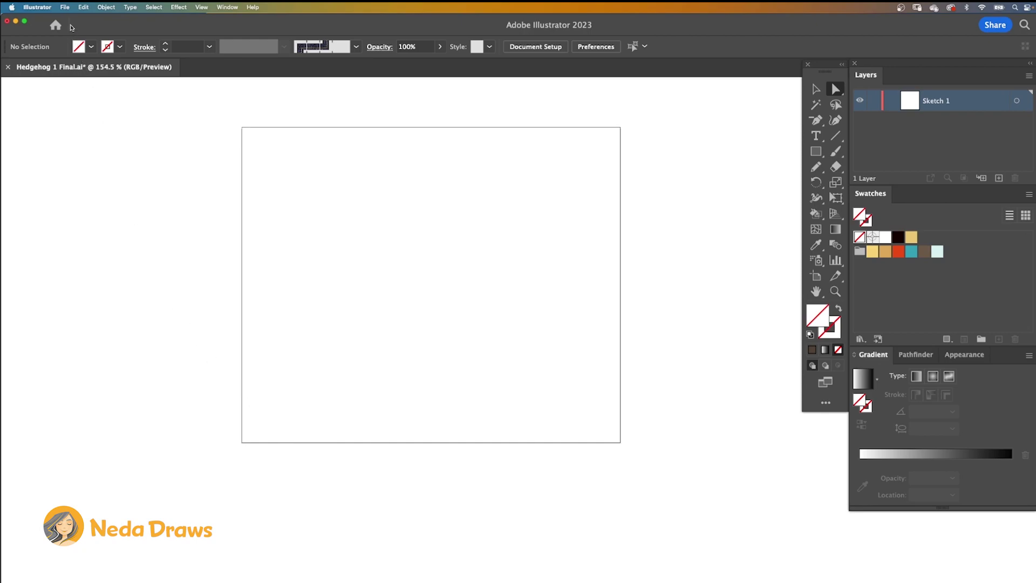
# Place the linked image Hedgehog 1 Sketch.jpg into the document at the artboard's upper-left corner
pyautogui.click(65, 7)
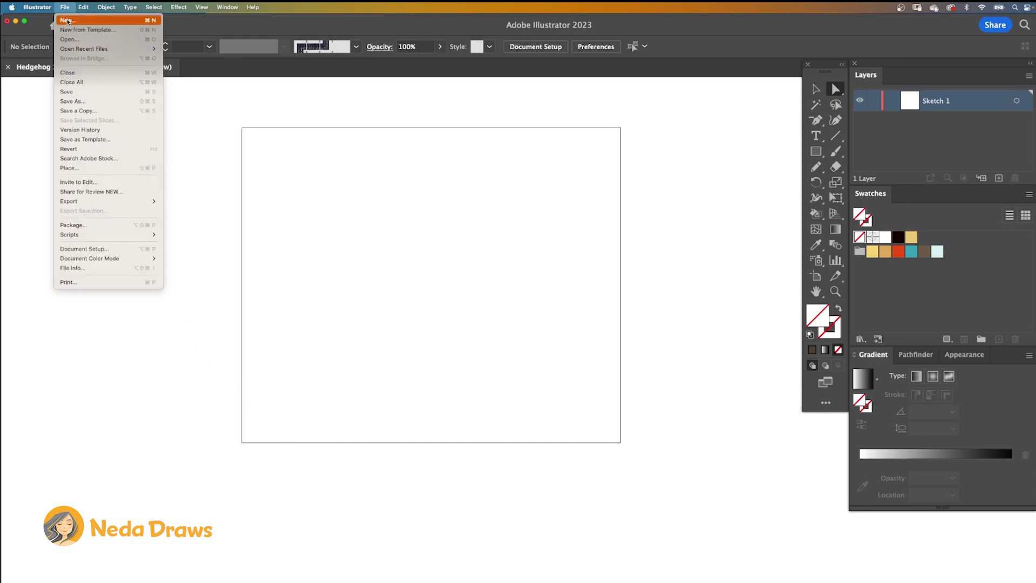
pyautogui.click(73, 169)
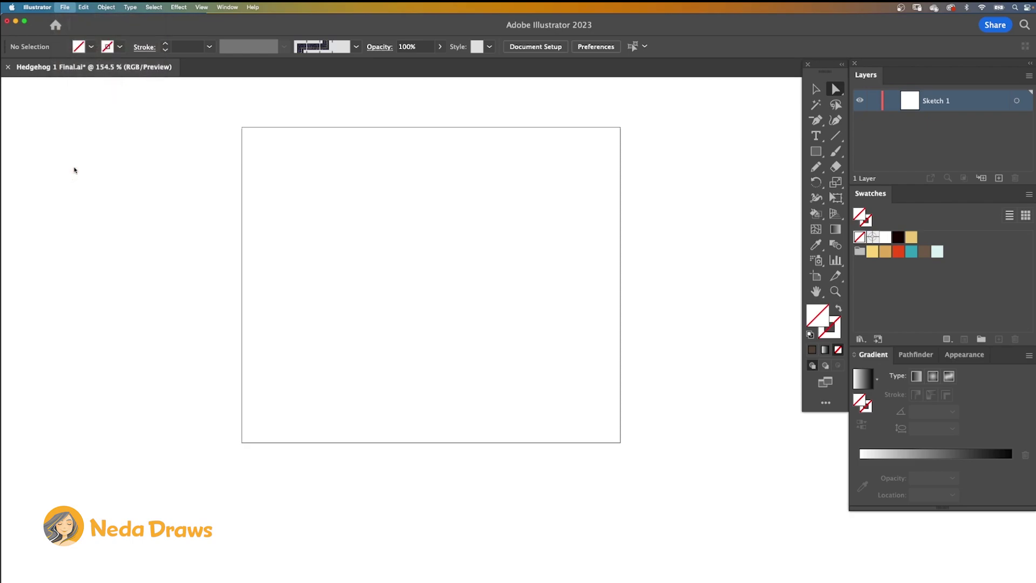
pyautogui.click(486, 138)
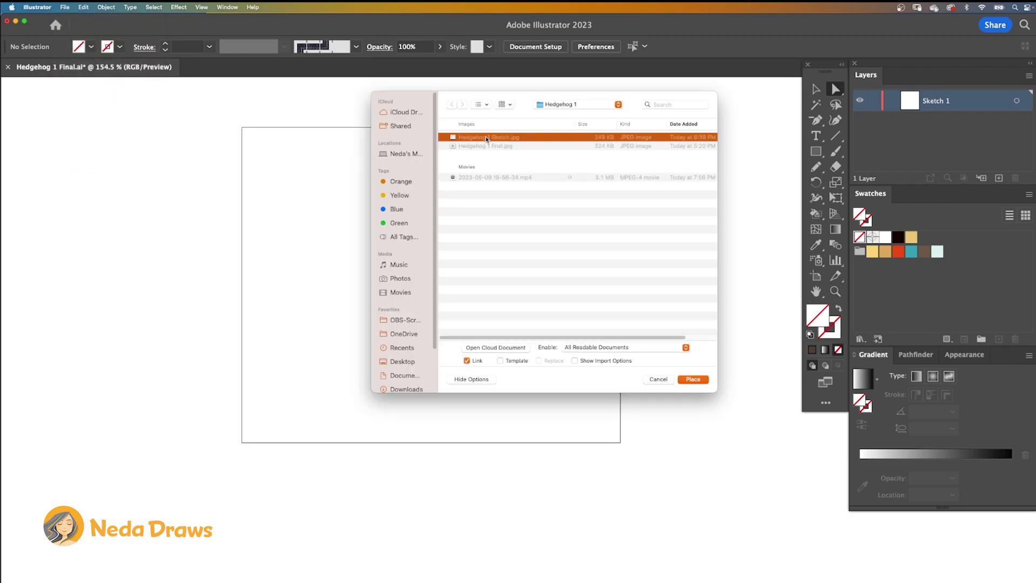
pyautogui.click(693, 380)
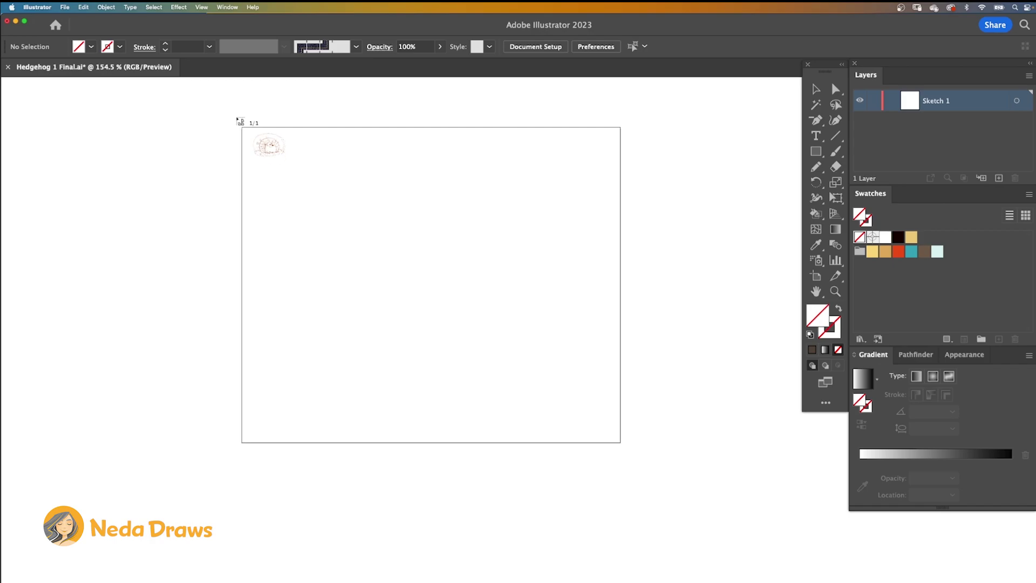
pyautogui.click(236, 117)
# Scale down the placed hedgehog sketch and move it so it covers the artboard
pyautogui.click(815, 89)
pyautogui.moveTo(236, 117); pyautogui.dragTo(296, 188)
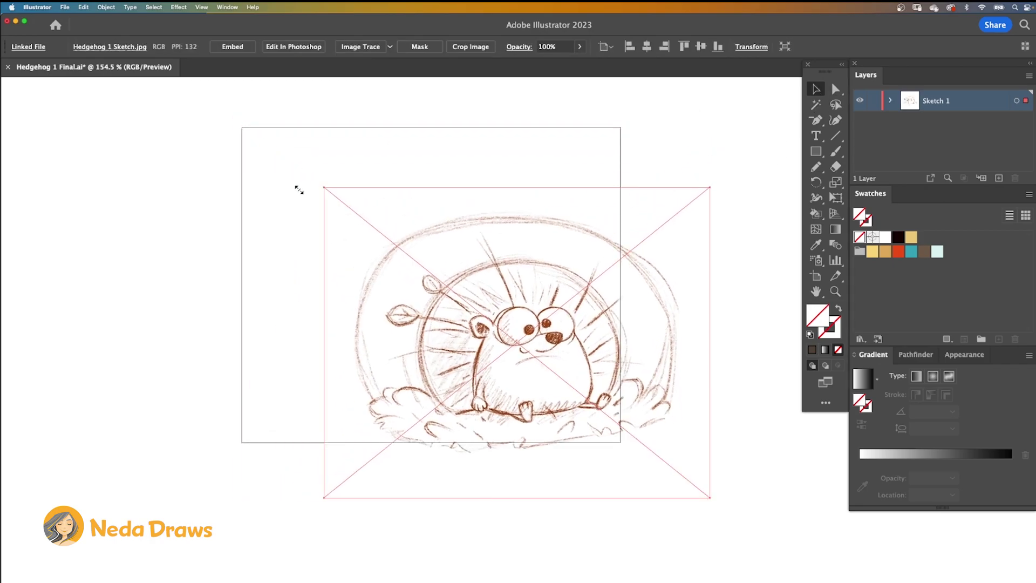
pyautogui.moveTo(476, 311); pyautogui.dragTo(389, 266)
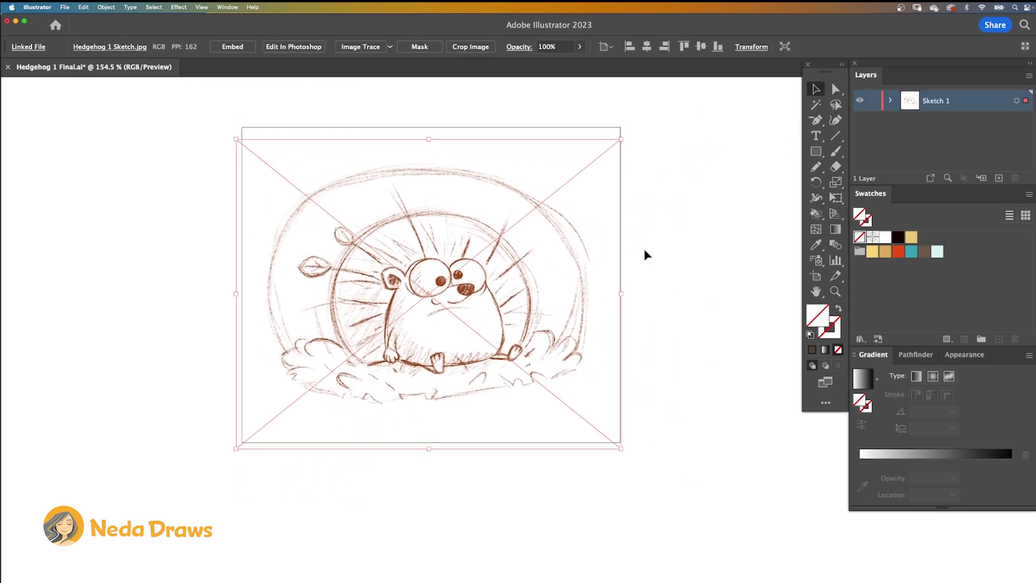
pyautogui.hotkey('shift', 'o')
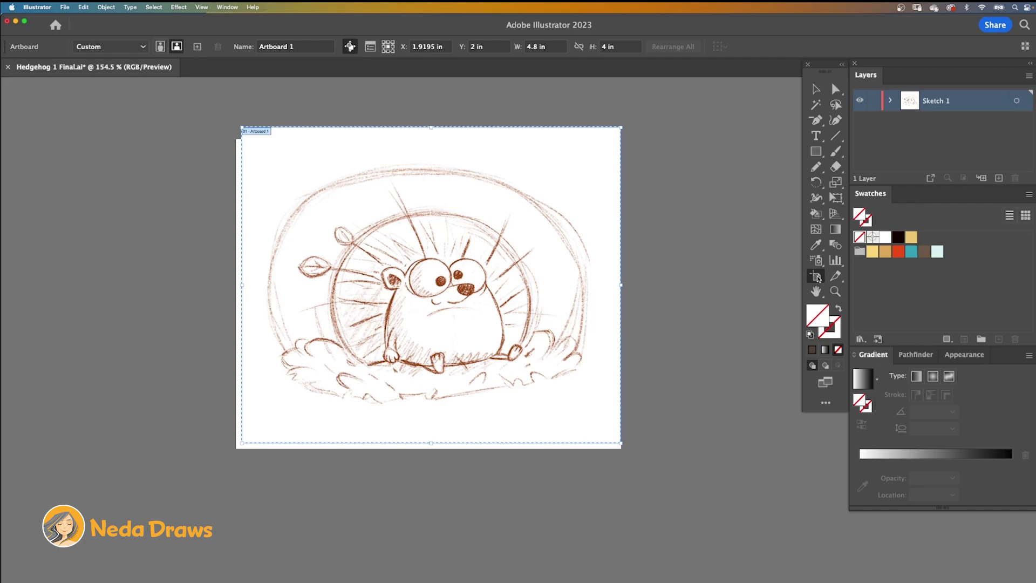
pyautogui.click(816, 93)
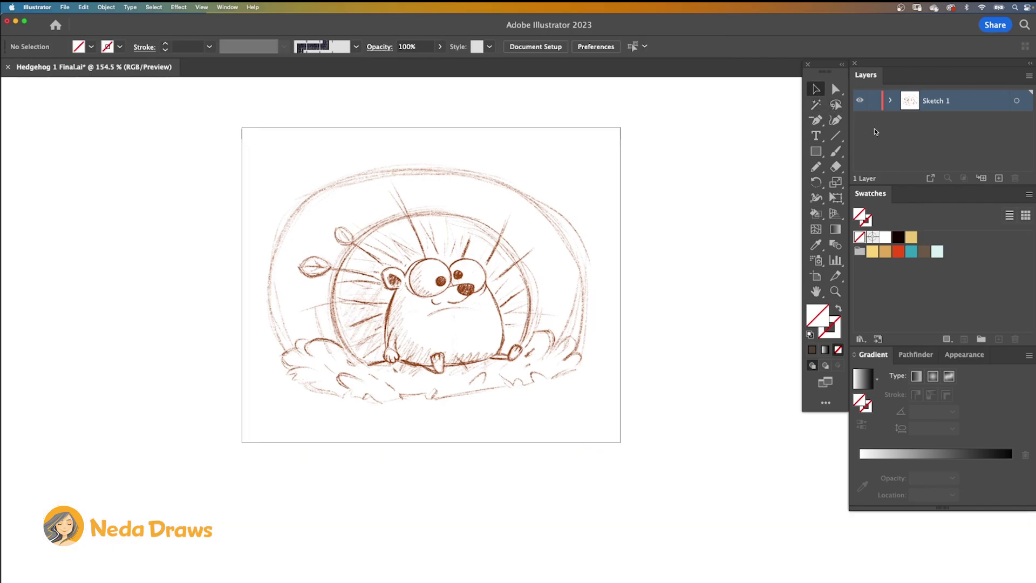
# Add a new layer above Sketch 1 and name it Sketch 2
pyautogui.click(999, 178)
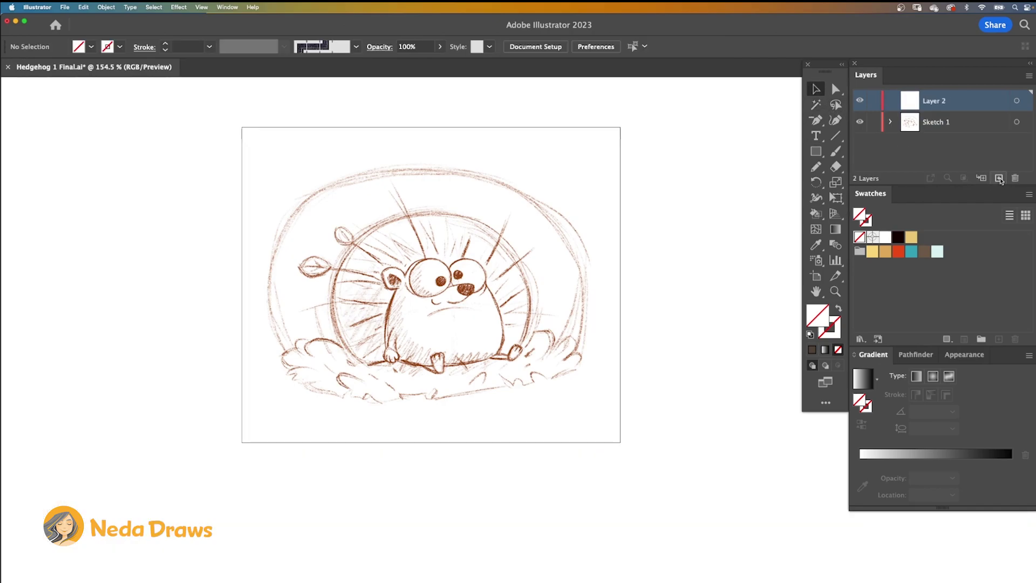
pyautogui.doubleClick(934, 101)
pyautogui.write('Sketch')
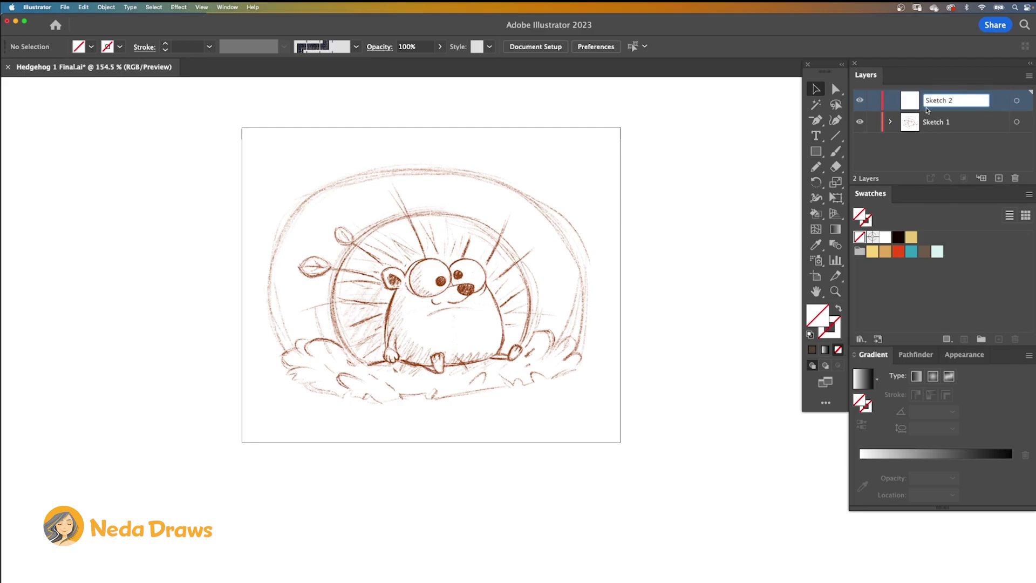
# Reduce the placed sketch's opacity to 34% and lock the Sketch 1 layer
pyautogui.click(549, 227)
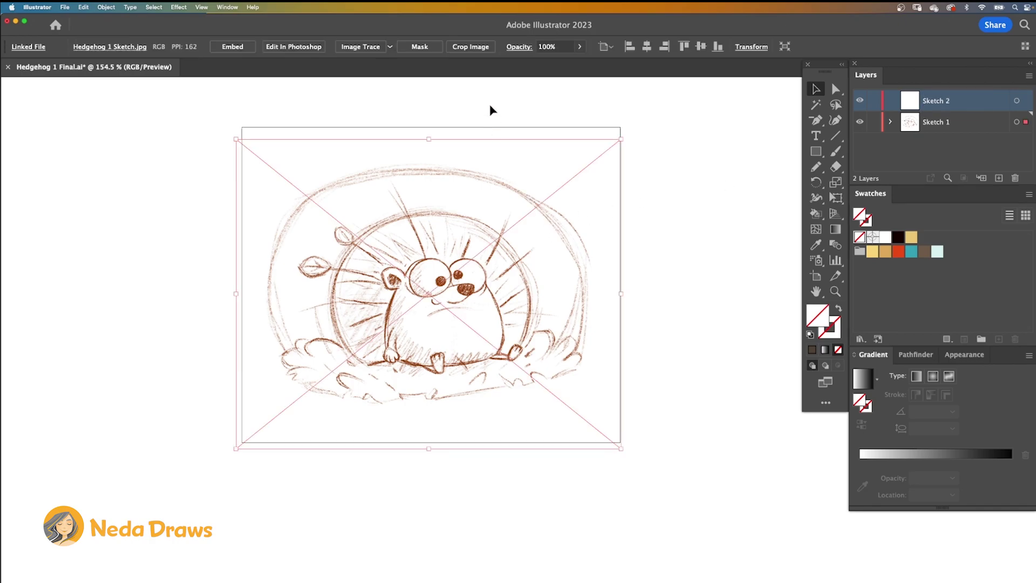
pyautogui.click(580, 47)
pyautogui.moveTo(579, 63); pyautogui.dragTo(547, 64)
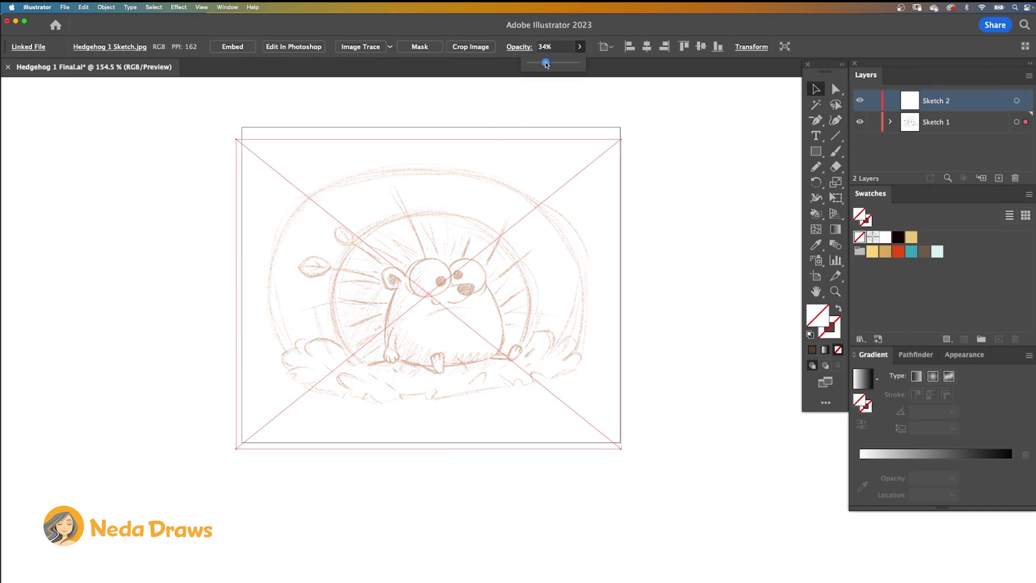
pyautogui.click(665, 173)
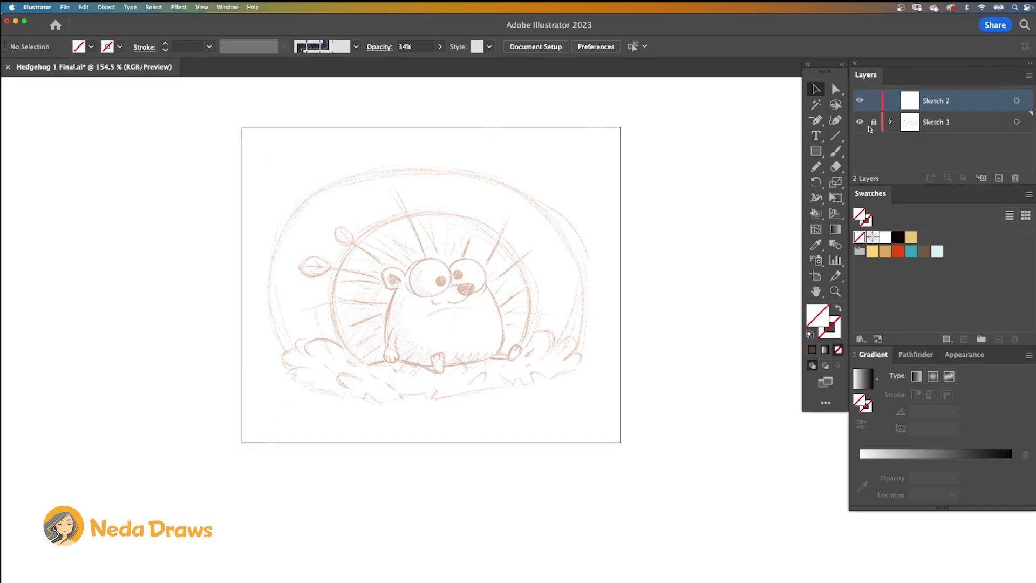
# Choose the Blob Brush and set its fidelity about one notch below Smooth
pyautogui.moveTo(835, 152); pyautogui.dragTo(863, 170)
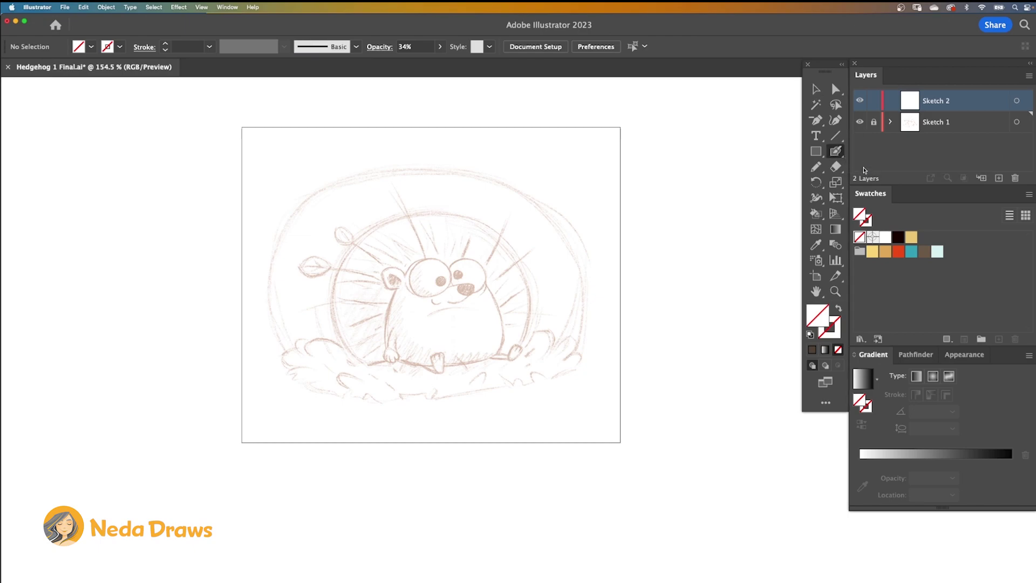
pyautogui.doubleClick(840, 154)
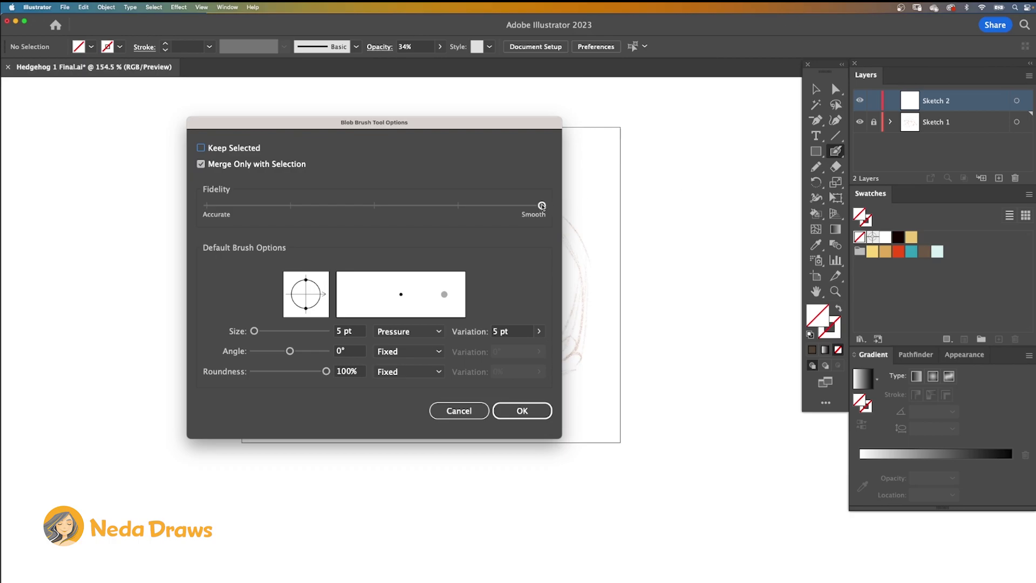
pyautogui.moveTo(508, 205); pyautogui.dragTo(466, 207)
pyautogui.click(526, 408)
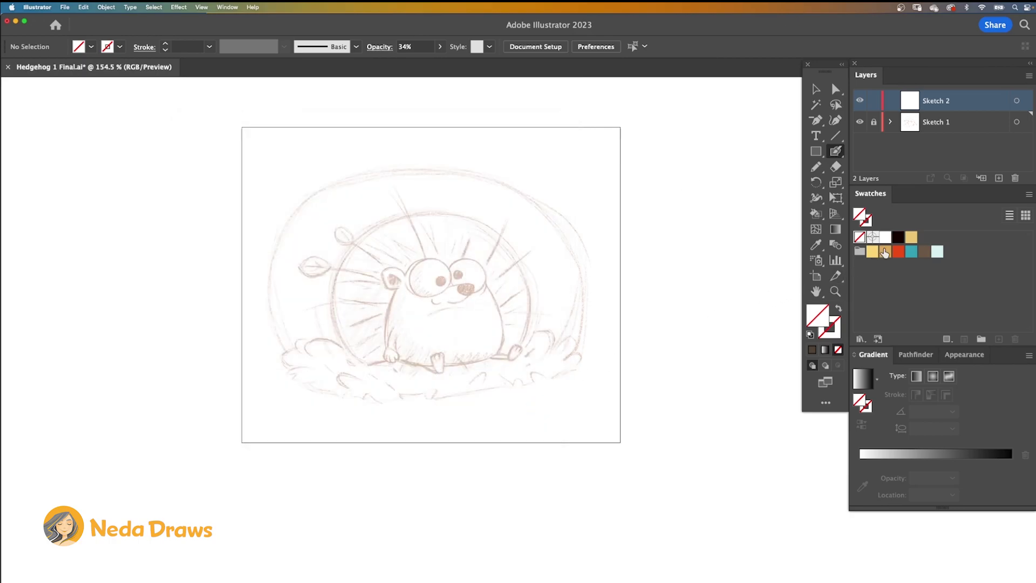
# Trace both hedgehog eyes, the pupils and the contour around the larger eye with a black Blob Brush
pyautogui.click(899, 238)
pyautogui.press('super+plus')
pyautogui.press('super+plus')
pyautogui.press('super+plus')
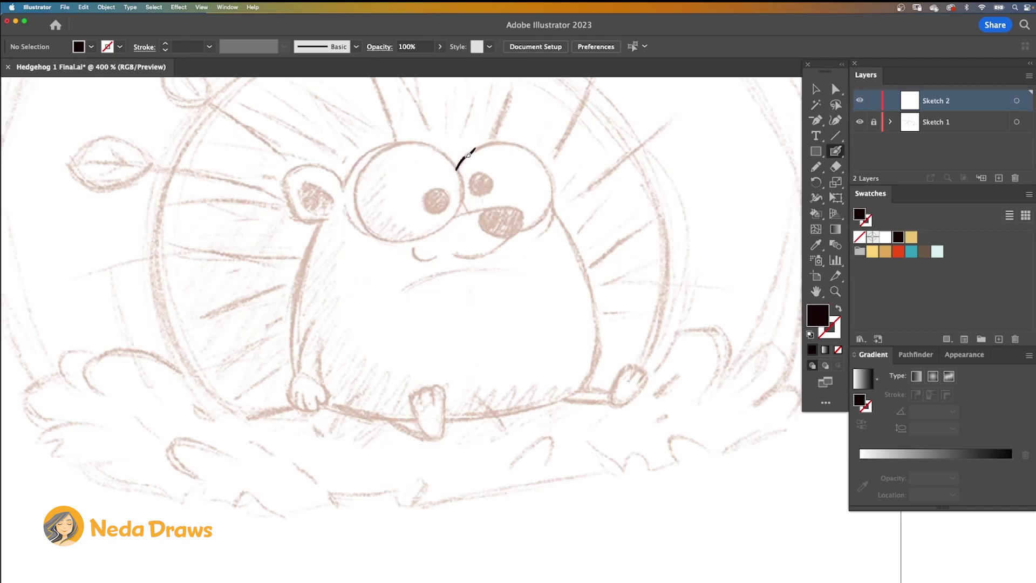
pyautogui.moveTo(468, 155)
pyautogui.mouseDown()
pyautogui.moveTo(523, 145)
pyautogui.moveTo(545, 167)
pyautogui.moveTo(552, 201)
pyautogui.moveTo(520, 229)
pyautogui.moveTo(463, 199)
pyautogui.mouseUp()
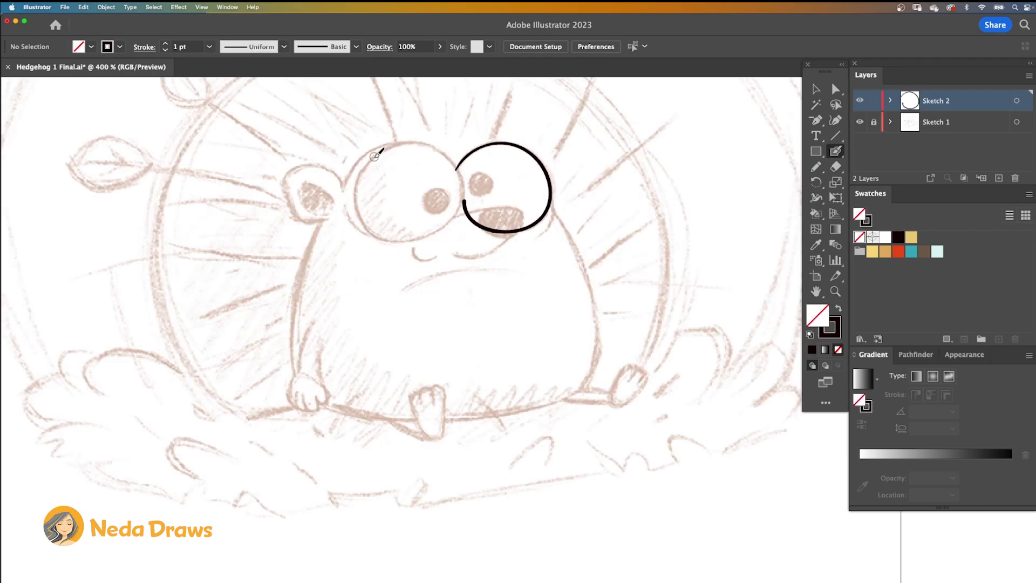
pyautogui.moveTo(359, 173)
pyautogui.mouseDown()
pyautogui.moveTo(387, 146)
pyautogui.moveTo(431, 143)
pyautogui.moveTo(455, 161)
pyautogui.moveTo(462, 192)
pyautogui.moveTo(440, 228)
pyautogui.moveTo(394, 240)
pyautogui.moveTo(360, 208)
pyautogui.moveTo(361, 170)
pyautogui.mouseUp()
pyautogui.moveTo(444, 188)
pyautogui.mouseDown()
pyautogui.moveTo(425, 208)
pyautogui.moveTo(443, 188)
pyautogui.moveTo(493, 175)
pyautogui.moveTo(483, 173)
pyautogui.mouseUp()
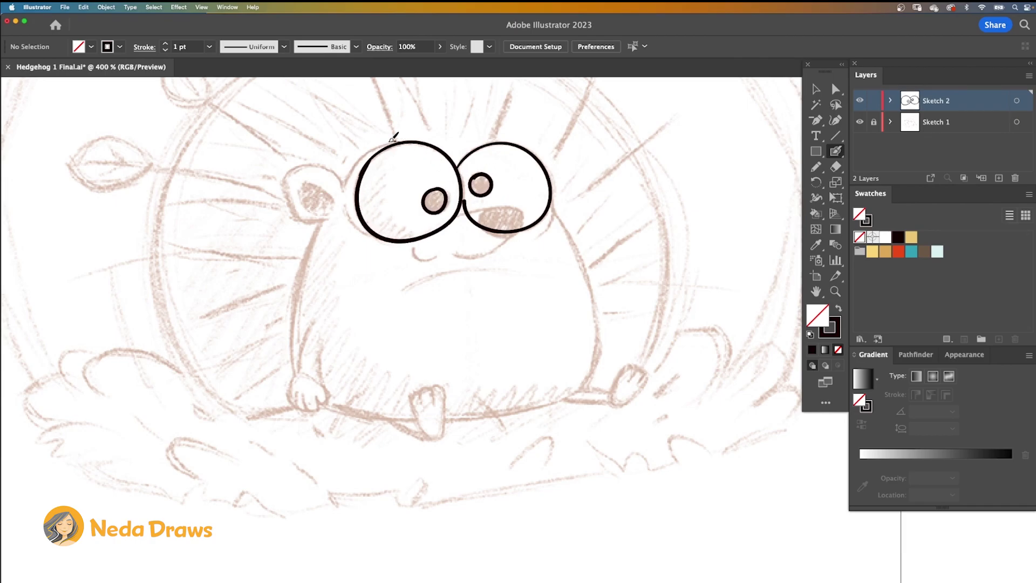
pyautogui.moveTo(393, 138)
pyautogui.mouseDown()
pyautogui.moveTo(348, 174)
pyautogui.moveTo(348, 203)
pyautogui.moveTo(370, 239)
pyautogui.mouseUp()
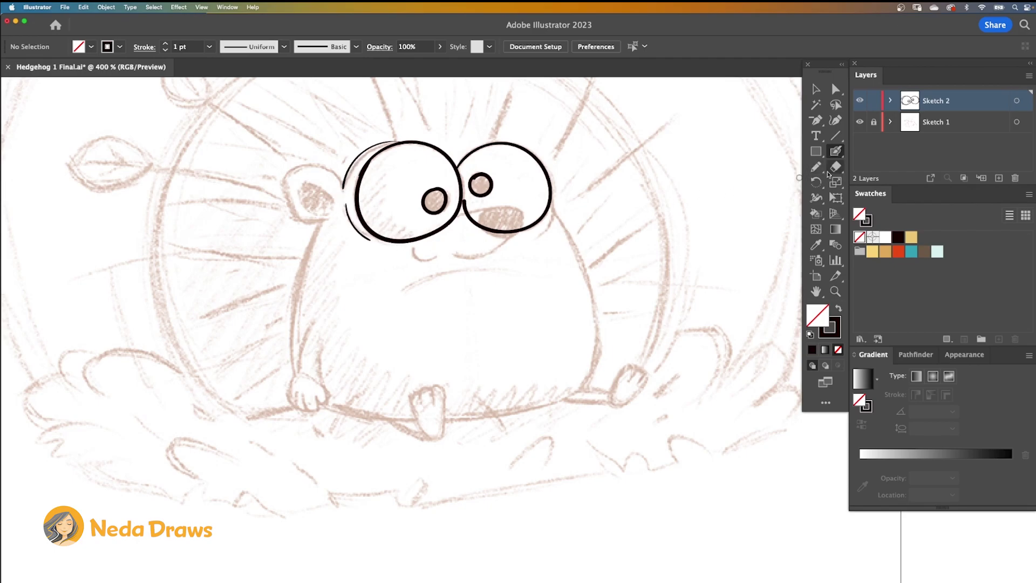
# Erase the eye outline that crosses the muzzle and trace the nose, muzzle and smile
pyautogui.click(834, 167)
pyautogui.moveTo(465, 220)
pyautogui.mouseDown()
pyautogui.moveTo(470, 195)
pyautogui.moveTo(496, 219)
pyautogui.moveTo(522, 216)
pyautogui.moveTo(506, 231)
pyautogui.moveTo(472, 210)
pyautogui.moveTo(525, 210)
pyautogui.moveTo(501, 244)
pyautogui.moveTo(475, 255)
pyautogui.moveTo(455, 248)
pyautogui.mouseUp()
pyautogui.click(835, 152)
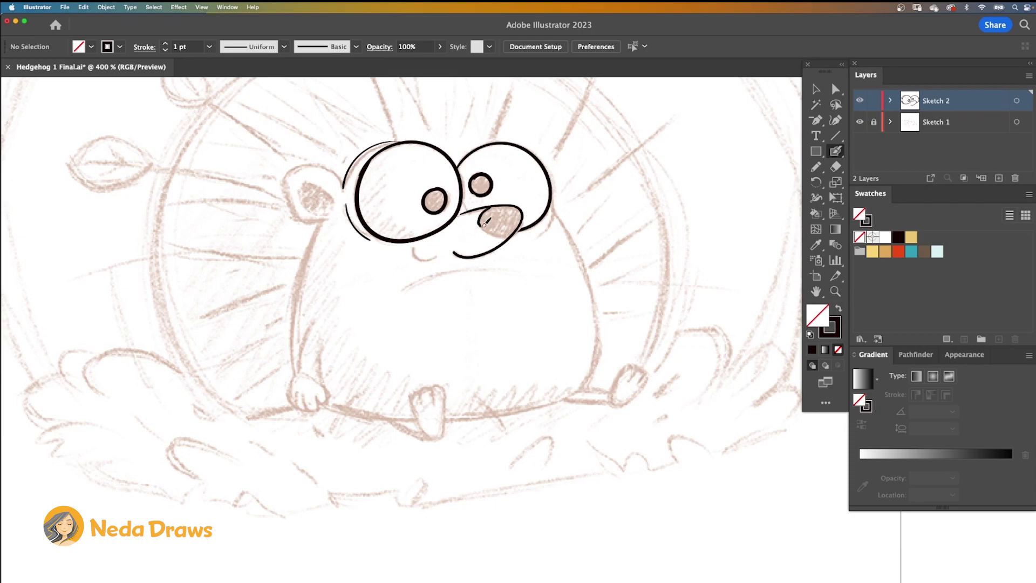
pyautogui.press('super+z')
pyautogui.moveTo(511, 233)
pyautogui.mouseDown()
pyautogui.moveTo(490, 205)
pyautogui.moveTo(480, 225)
pyautogui.moveTo(512, 236)
pyautogui.mouseUp()
pyautogui.moveTo(420, 255); pyautogui.dragTo(412, 248)
# Trace the hedgehog's body outline and the arm resting at its side with the Blob Brush
pyautogui.moveTo(554, 186)
pyautogui.mouseDown()
pyautogui.moveTo(587, 270)
pyautogui.moveTo(599, 351)
pyautogui.moveTo(590, 378)
pyautogui.moveTo(568, 393)
pyautogui.moveTo(500, 414)
pyautogui.mouseUp()
pyautogui.moveTo(492, 414); pyautogui.dragTo(445, 418)
pyautogui.moveTo(415, 418)
pyautogui.mouseDown()
pyautogui.moveTo(327, 405)
pyautogui.moveTo(414, 414)
pyautogui.moveTo(331, 402)
pyautogui.mouseUp()
pyautogui.press('super+z')
pyautogui.moveTo(326, 221)
pyautogui.mouseDown()
pyautogui.moveTo(302, 263)
pyautogui.moveTo(298, 366)
pyautogui.mouseUp()
pyautogui.moveTo(326, 326)
pyautogui.mouseDown()
pyautogui.moveTo(331, 388)
pyautogui.moveTo(325, 403)
pyautogui.moveTo(317, 391)
pyautogui.moveTo(319, 409)
pyautogui.moveTo(303, 404)
pyautogui.moveTo(295, 382)
pyautogui.moveTo(318, 312)
pyautogui.mouseUp()
# Trace the hedgehog's ear with its inner line and the short chest crease below the mouth
pyautogui.moveTo(343, 187)
pyautogui.mouseDown()
pyautogui.moveTo(306, 167)
pyautogui.moveTo(279, 187)
pyautogui.moveTo(326, 163)
pyautogui.moveTo(297, 164)
pyautogui.moveTo(284, 180)
pyautogui.moveTo(298, 218)
pyautogui.moveTo(326, 219)
pyautogui.mouseUp()
pyautogui.press('super+z')
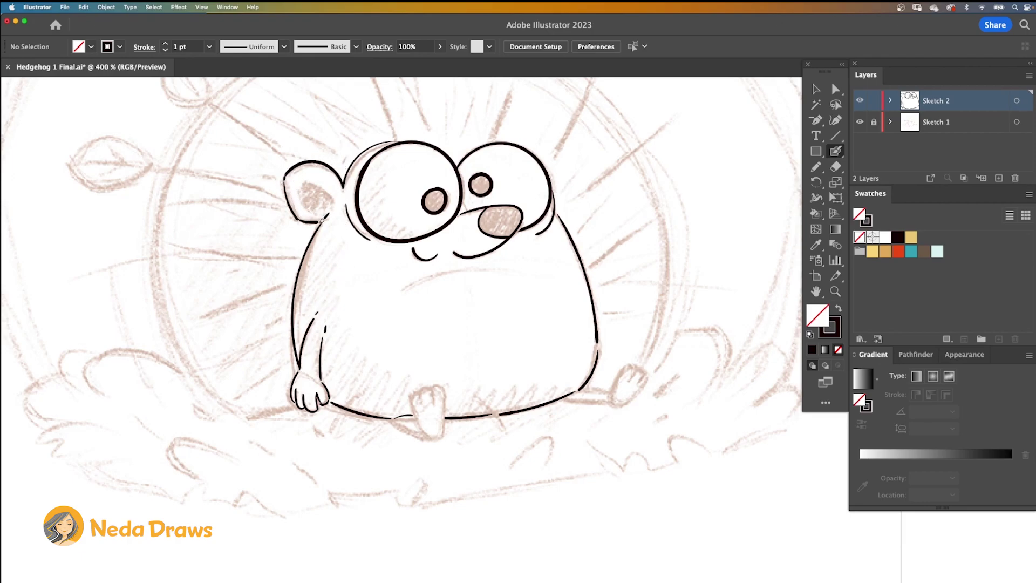
pyautogui.moveTo(307, 180)
pyautogui.mouseDown()
pyautogui.moveTo(335, 203)
pyautogui.moveTo(302, 187)
pyautogui.moveTo(324, 215)
pyautogui.mouseUp()
pyautogui.moveTo(415, 283); pyautogui.dragTo(453, 272)
# Trace the hedgehog's side leg and foot and the front foot with their toes
pyautogui.moveTo(578, 389)
pyautogui.mouseDown()
pyautogui.moveTo(611, 387)
pyautogui.moveTo(593, 402)
pyautogui.moveTo(607, 403)
pyautogui.mouseUp()
pyautogui.moveTo(614, 405)
pyautogui.mouseDown()
pyautogui.moveTo(627, 364)
pyautogui.moveTo(633, 382)
pyautogui.moveTo(647, 369)
pyautogui.moveTo(640, 378)
pyautogui.mouseUp()
pyautogui.moveTo(646, 373); pyautogui.dragTo(624, 404)
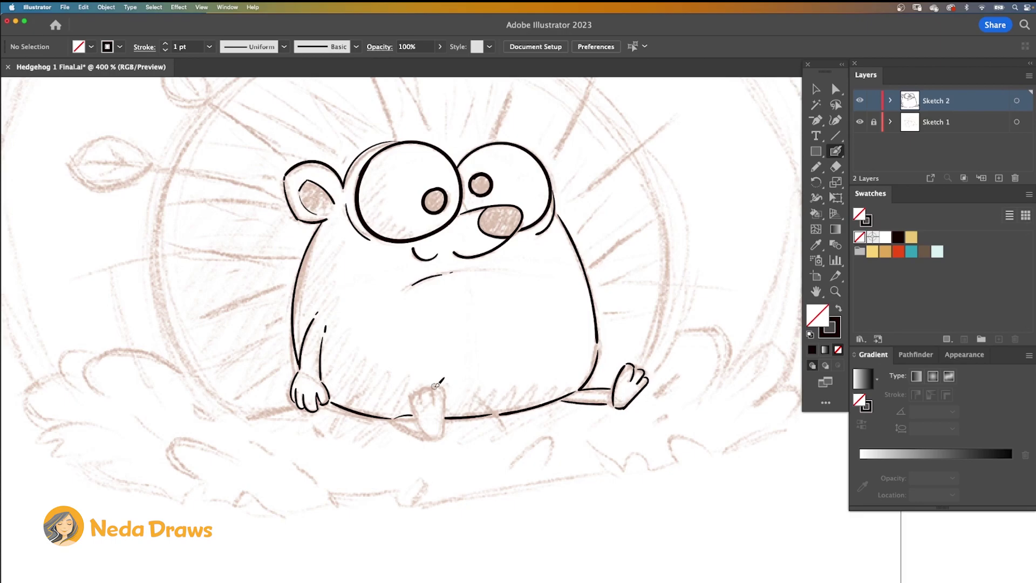
pyautogui.moveTo(447, 387)
pyautogui.mouseDown()
pyautogui.moveTo(442, 435)
pyautogui.moveTo(430, 437)
pyautogui.mouseUp()
pyautogui.moveTo(432, 384)
pyautogui.mouseDown()
pyautogui.moveTo(413, 398)
pyautogui.moveTo(426, 435)
pyautogui.moveTo(392, 417)
pyautogui.mouseUp()
# Draw short strokes across the belly's lower edge and trace the spines along the body's left side up to the leaves
pyautogui.moveTo(476, 398); pyautogui.dragTo(500, 426)
pyautogui.moveTo(361, 389); pyautogui.dragTo(338, 422)
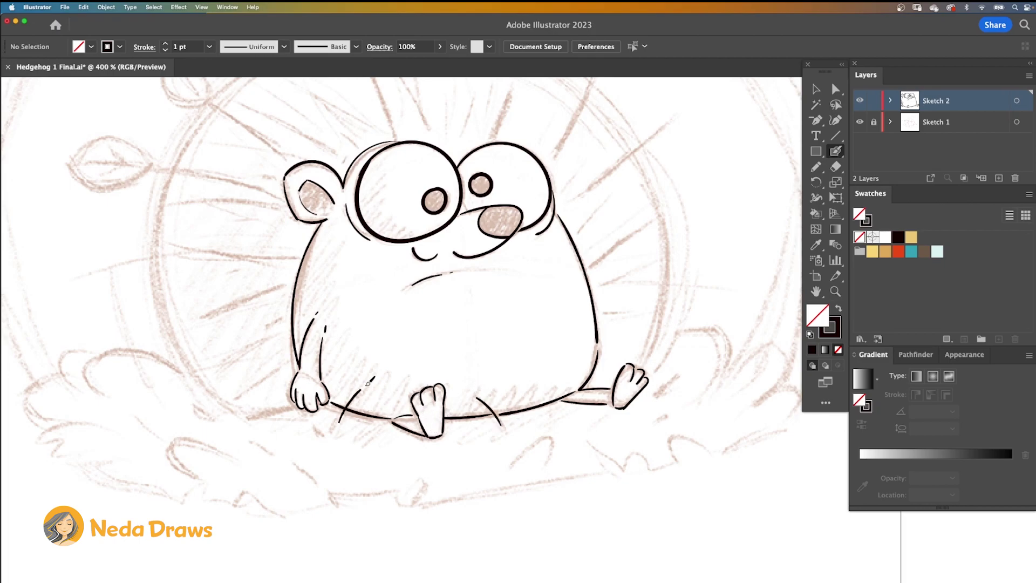
pyautogui.moveTo(291, 363); pyautogui.dragTo(255, 389)
pyautogui.moveTo(294, 405); pyautogui.dragTo(263, 419)
pyautogui.moveTo(282, 335)
pyautogui.mouseDown()
pyautogui.moveTo(226, 367)
pyautogui.moveTo(266, 325)
pyautogui.mouseUp()
pyautogui.moveTo(290, 282); pyautogui.dragTo(213, 315)
pyautogui.moveTo(295, 261)
pyautogui.mouseDown()
pyautogui.moveTo(186, 256)
pyautogui.moveTo(194, 267)
pyautogui.moveTo(74, 275)
pyautogui.mouseUp()
pyautogui.press('super+z')
pyautogui.scroll(5, 162, 270)
pyautogui.moveTo(280, 304)
pyautogui.mouseDown()
pyautogui.moveTo(195, 297)
pyautogui.moveTo(226, 280)
pyautogui.moveTo(155, 266)
pyautogui.mouseUp()
pyautogui.moveTo(291, 258); pyautogui.dragTo(211, 204)
# Trace the long and short spines radiating above the hedgehog's head
pyautogui.moveTo(329, 246)
pyautogui.mouseDown()
pyautogui.moveTo(241, 203)
pyautogui.moveTo(340, 239)
pyautogui.moveTo(327, 79)
pyautogui.mouseUp()
pyautogui.moveTo(429, 225); pyautogui.dragTo(383, 157)
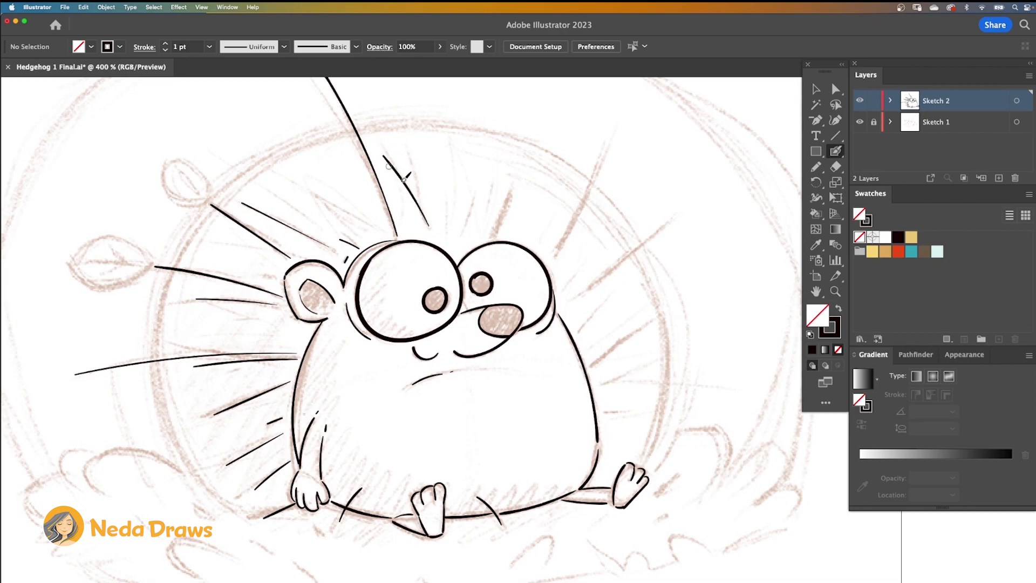
pyautogui.moveTo(421, 193); pyautogui.dragTo(416, 165)
pyautogui.moveTo(463, 239)
pyautogui.mouseDown()
pyautogui.moveTo(477, 205)
pyautogui.moveTo(450, 204)
pyautogui.mouseUp()
pyautogui.moveTo(494, 234); pyautogui.dragTo(525, 161)
pyautogui.moveTo(555, 250); pyautogui.dragTo(614, 143)
# Trace the spines radiating from the right side of the hedgehog's body
pyautogui.moveTo(571, 297); pyautogui.dragTo(688, 207)
pyautogui.moveTo(580, 331); pyautogui.dragTo(603, 302)
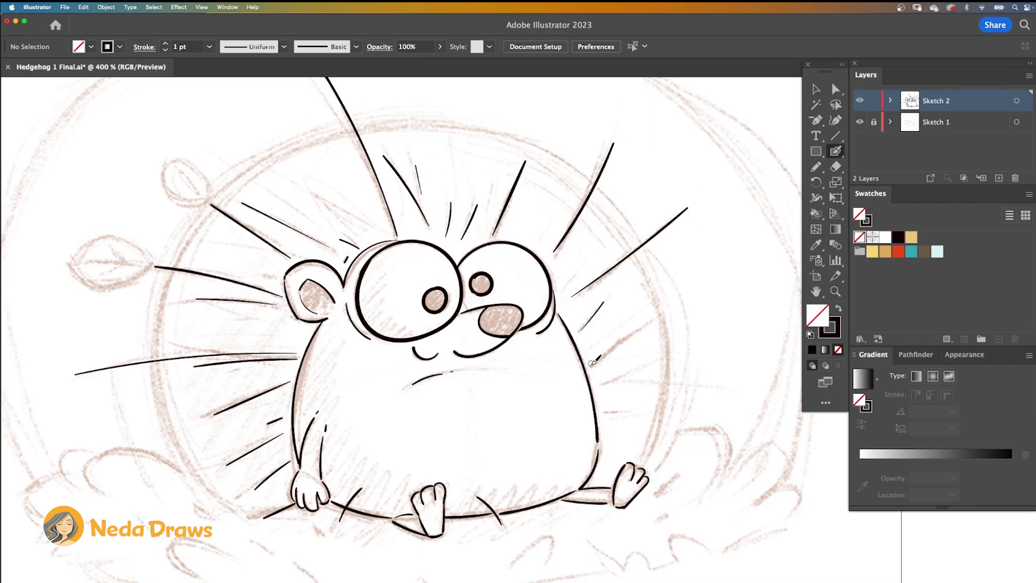
pyautogui.moveTo(592, 364); pyautogui.dragTo(699, 294)
pyautogui.moveTo(604, 385); pyautogui.dragTo(655, 359)
pyautogui.moveTo(606, 411); pyautogui.dragTo(673, 408)
pyautogui.moveTo(620, 381); pyautogui.dragTo(726, 390)
# Trace the broken circular outline of the spiny back behind the hedgehog
pyautogui.moveTo(646, 465); pyautogui.dragTo(671, 368)
pyautogui.moveTo(669, 324); pyautogui.dragTo(657, 277)
pyautogui.moveTo(542, 154); pyautogui.dragTo(408, 129)
pyautogui.moveTo(326, 138)
pyautogui.mouseDown()
pyautogui.moveTo(221, 197)
pyautogui.moveTo(185, 251)
pyautogui.moveTo(208, 477)
pyautogui.moveTo(250, 509)
pyautogui.mouseUp()
# Trace the two leaves stuck on the spines, including their veins
pyautogui.moveTo(207, 198)
pyautogui.mouseDown()
pyautogui.moveTo(167, 170)
pyautogui.moveTo(205, 203)
pyautogui.mouseUp()
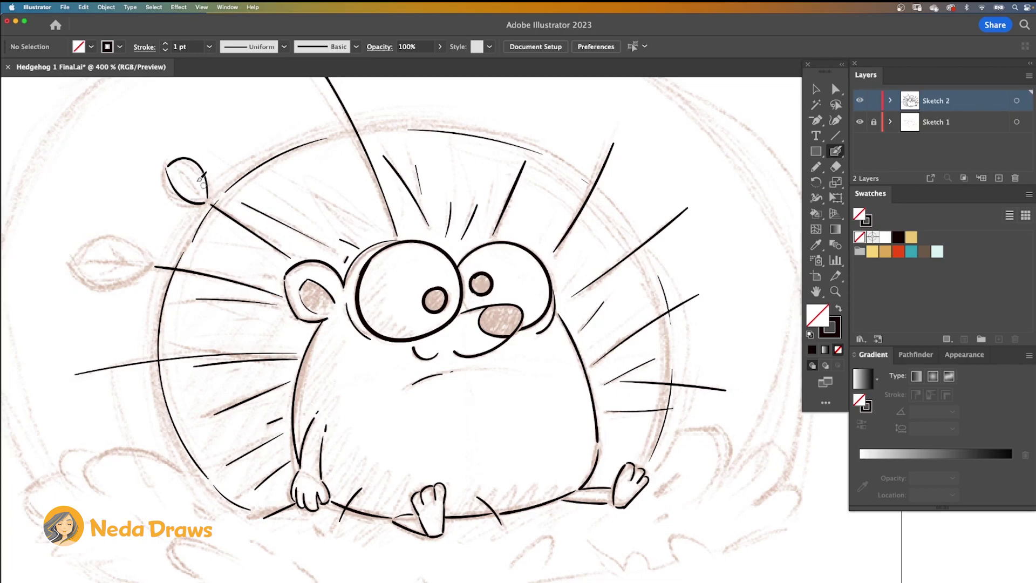
pyautogui.moveTo(178, 168); pyautogui.dragTo(201, 191)
pyautogui.moveTo(181, 185); pyautogui.dragTo(192, 186)
pyautogui.moveTo(150, 263); pyautogui.dragTo(72, 268)
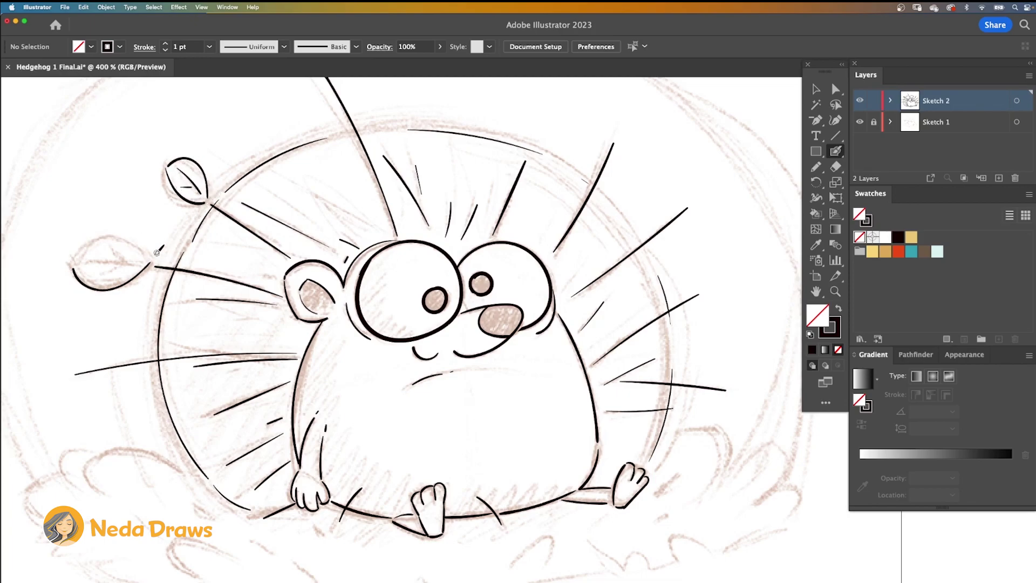
pyautogui.moveTo(150, 252)
pyautogui.mouseDown()
pyautogui.moveTo(72, 260)
pyautogui.moveTo(138, 260)
pyautogui.moveTo(101, 279)
pyautogui.moveTo(110, 257)
pyautogui.mouseUp()
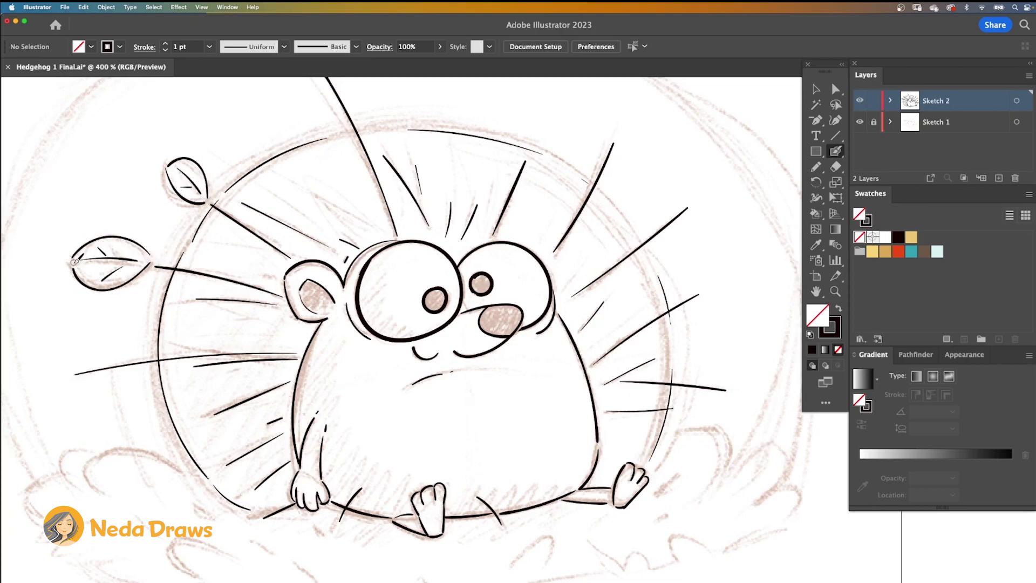
# Trace the leafy ground foliage beneath and around the hedgehog
pyautogui.press('super+minus')
pyautogui.press('super+minus')
pyautogui.moveTo(535, 308); pyautogui.dragTo(558, 318)
pyautogui.moveTo(558, 318)
pyautogui.mouseDown()
pyautogui.moveTo(586, 308)
pyautogui.moveTo(588, 325)
pyautogui.mouseUp()
pyautogui.moveTo(588, 328)
pyautogui.mouseDown()
pyautogui.moveTo(612, 312)
pyautogui.moveTo(619, 320)
pyautogui.moveTo(593, 360)
pyautogui.moveTo(449, 387)
pyautogui.mouseUp()
pyautogui.press('super+z')
pyautogui.moveTo(531, 374); pyautogui.dragTo(473, 383)
pyautogui.moveTo(468, 387)
pyautogui.mouseDown()
pyautogui.moveTo(314, 387)
pyautogui.moveTo(277, 372)
pyautogui.moveTo(240, 337)
pyautogui.moveTo(305, 321)
pyautogui.moveTo(351, 326)
pyautogui.mouseUp()
pyautogui.moveTo(312, 373); pyautogui.dragTo(327, 361)
# Trace the large outer arch enclosing the hedgehog down to the foliage on both sides
pyautogui.moveTo(632, 321); pyautogui.dragTo(620, 208)
pyautogui.moveTo(620, 201)
pyautogui.mouseDown()
pyautogui.moveTo(521, 119)
pyautogui.moveTo(379, 100)
pyautogui.moveTo(225, 205)
pyautogui.mouseUp()
pyautogui.moveTo(225, 205); pyautogui.dragTo(232, 313)
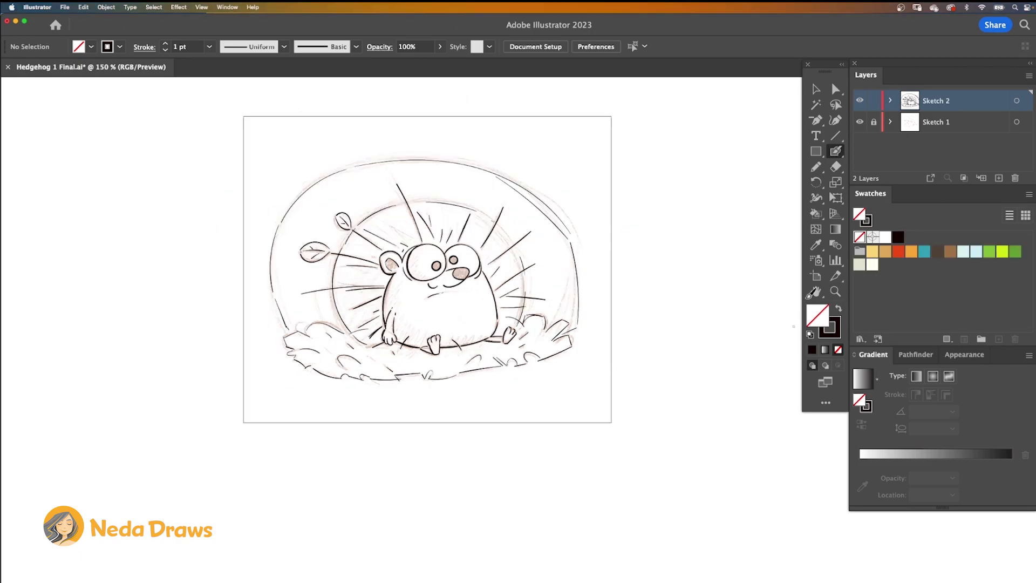
# Hide the Sketch 1 layer and reduce the opacity of all the traced line art to 30%
pyautogui.click(860, 123)
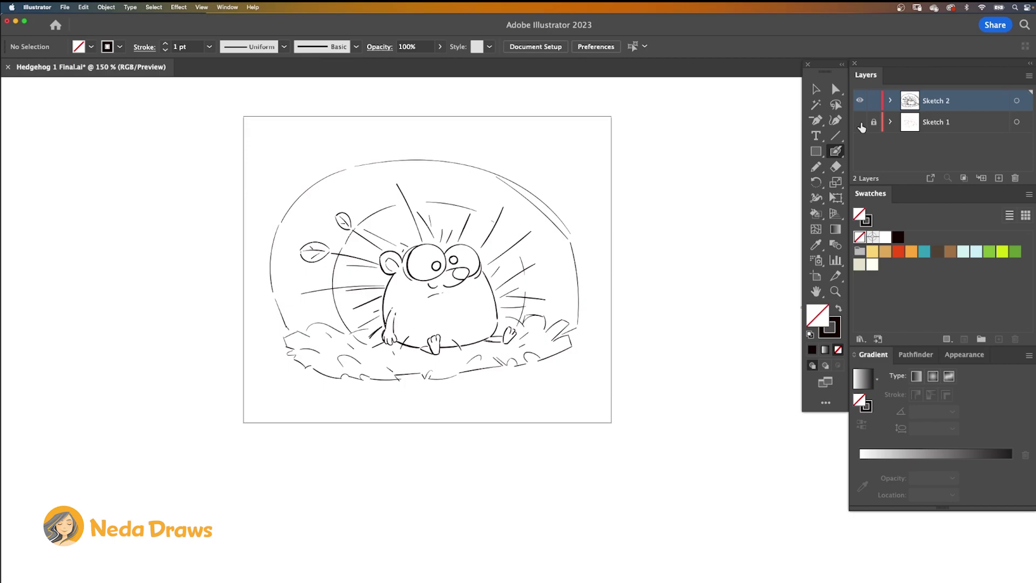
pyautogui.click(817, 89)
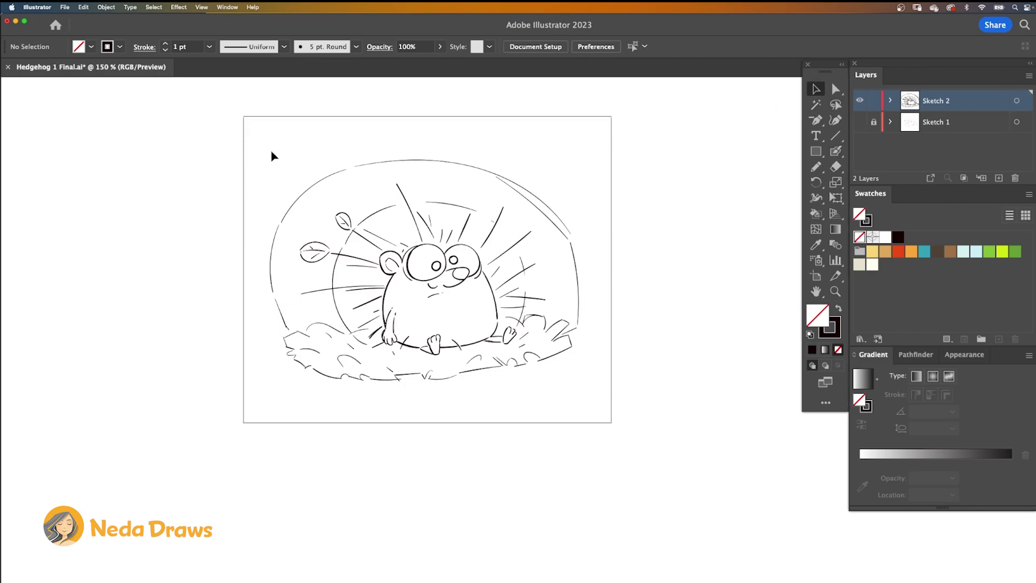
pyautogui.moveTo(587, 404); pyautogui.dragTo(593, 407)
pyautogui.click(440, 47)
pyautogui.moveTo(442, 63); pyautogui.dragTo(404, 63)
pyautogui.click(520, 134)
# Lock the Sketch 2 layer and add a layer named Background with a magenta layer colour directly beneath it
pyautogui.click(873, 101)
pyautogui.click(998, 178)
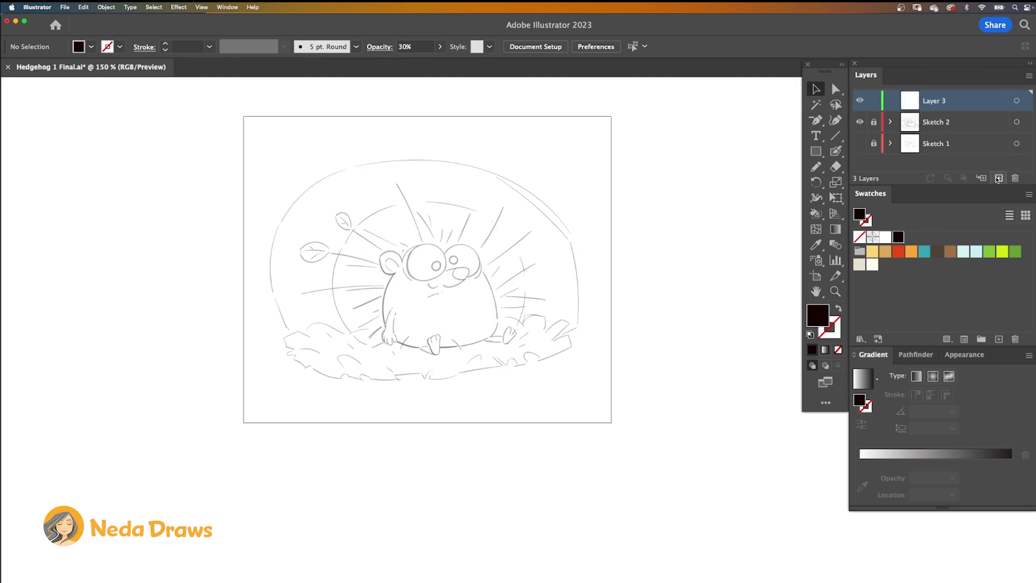
pyautogui.doubleClick(966, 105)
pyautogui.click(629, 320)
pyautogui.click(578, 379)
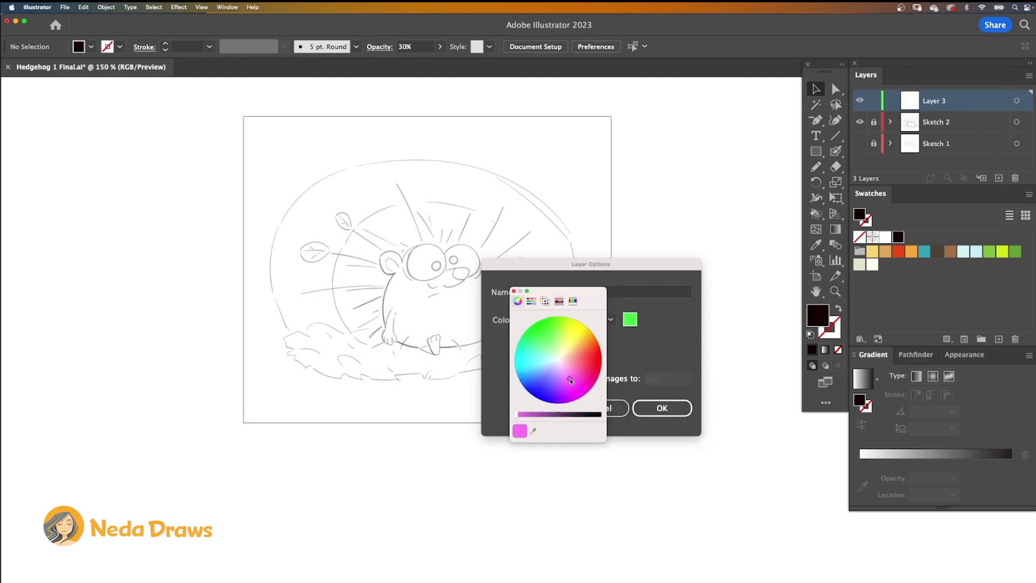
pyautogui.click(513, 291)
pyautogui.write('Background')
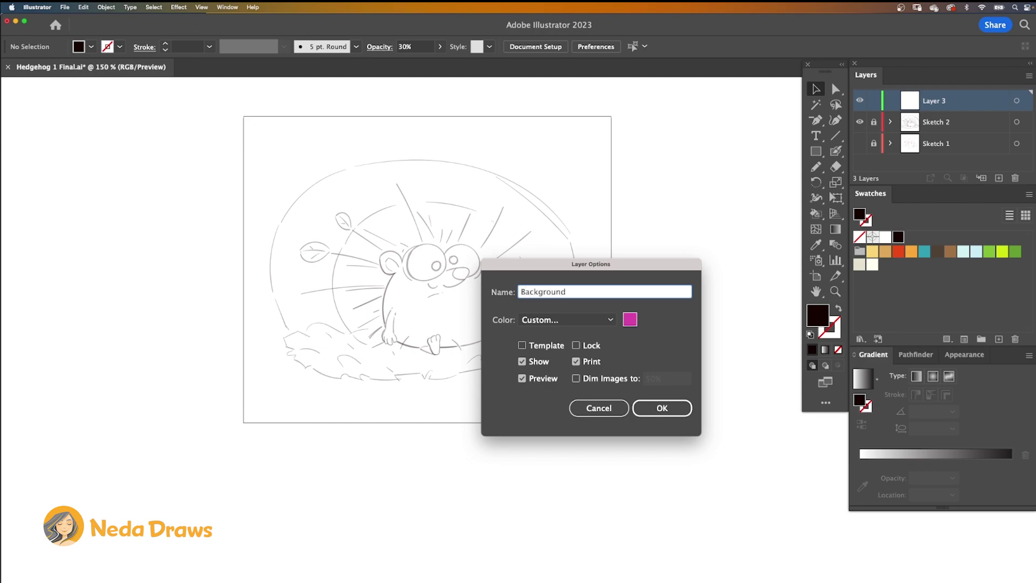
pyautogui.click(675, 408)
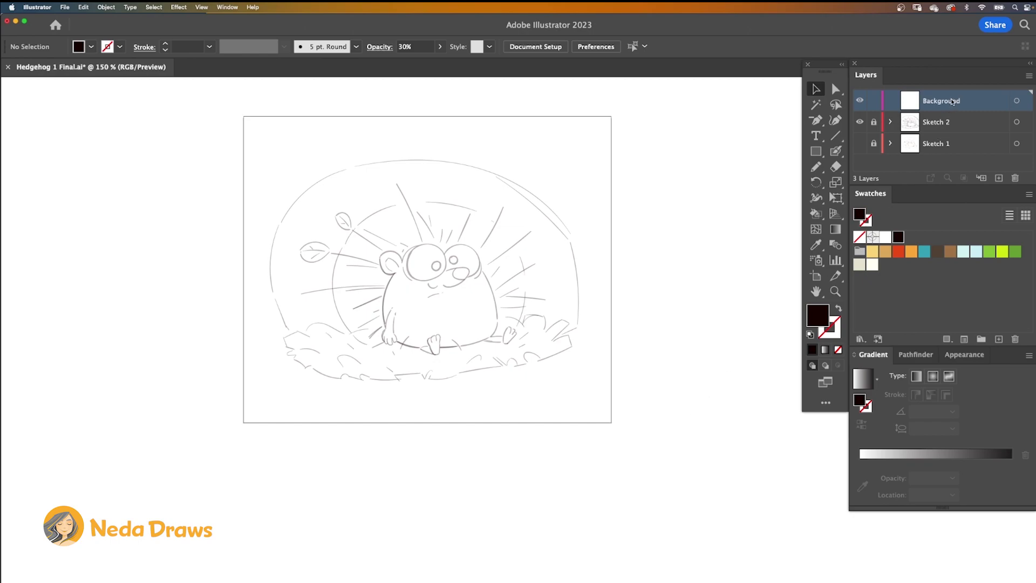
pyautogui.moveTo(952, 101); pyautogui.dragTo(952, 132)
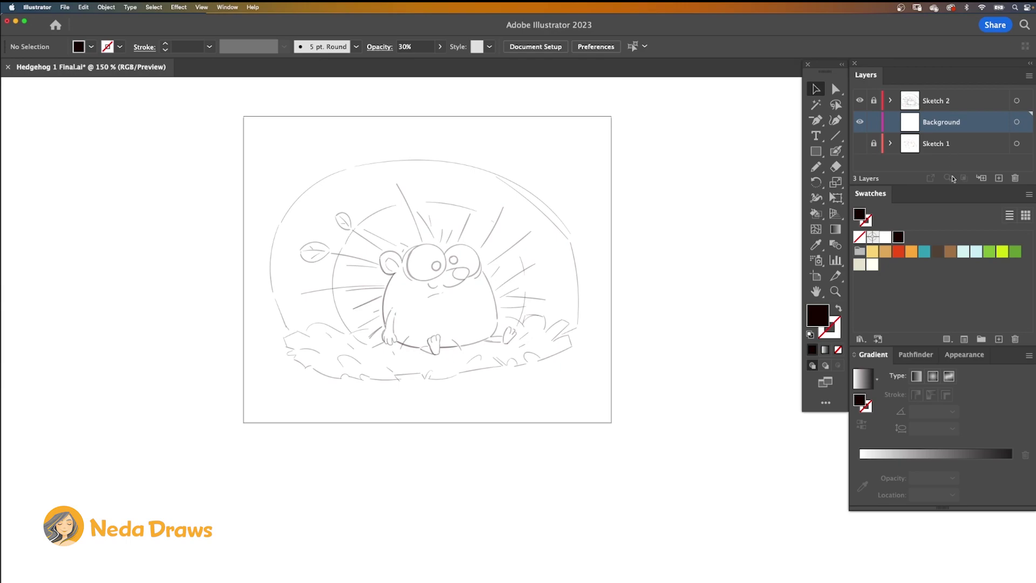
# Paint a closed light blue outline along the outer arch and across the foliage with the 13 pt Blob Brush
pyautogui.click(975, 252)
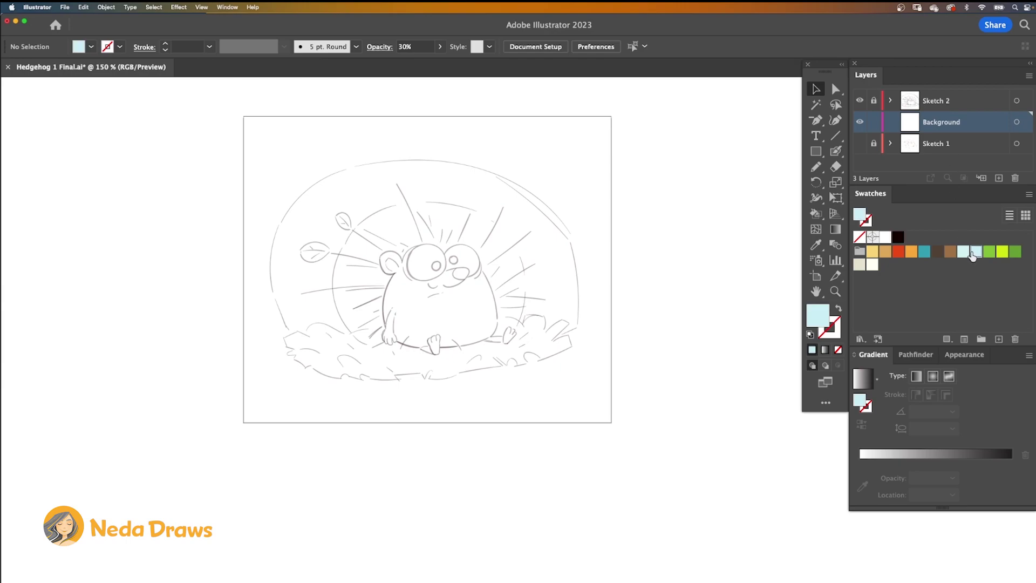
pyautogui.click(839, 157)
pyautogui.doubleClick(838, 156)
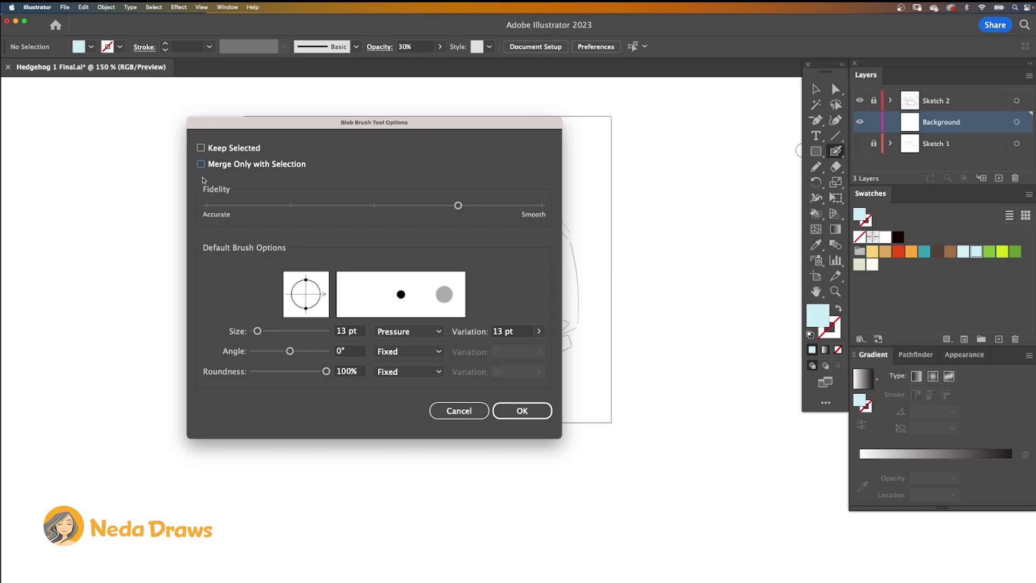
pyautogui.click(526, 410)
pyautogui.hotkey('shift', 'x')
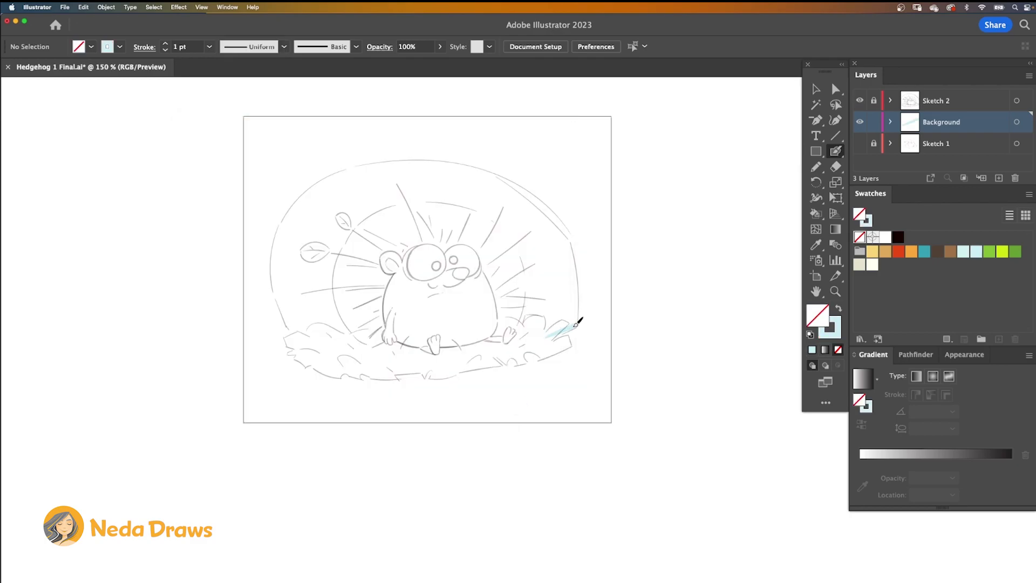
pyautogui.moveTo(576, 325)
pyautogui.mouseDown()
pyautogui.moveTo(568, 242)
pyautogui.moveTo(532, 197)
pyautogui.moveTo(449, 161)
pyautogui.moveTo(341, 170)
pyautogui.moveTo(287, 217)
pyautogui.moveTo(280, 261)
pyautogui.moveTo(296, 323)
pyautogui.moveTo(360, 350)
pyautogui.moveTo(527, 338)
pyautogui.moveTo(576, 314)
pyautogui.mouseUp()
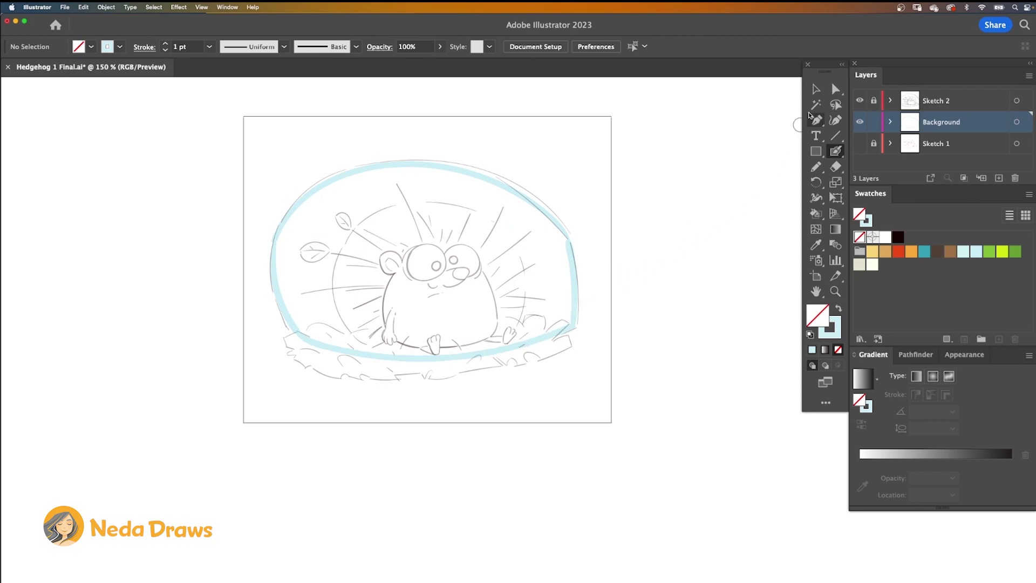
# Turn the light blue arch outline into a solid shape by deleting its inner path
pyautogui.click(836, 89)
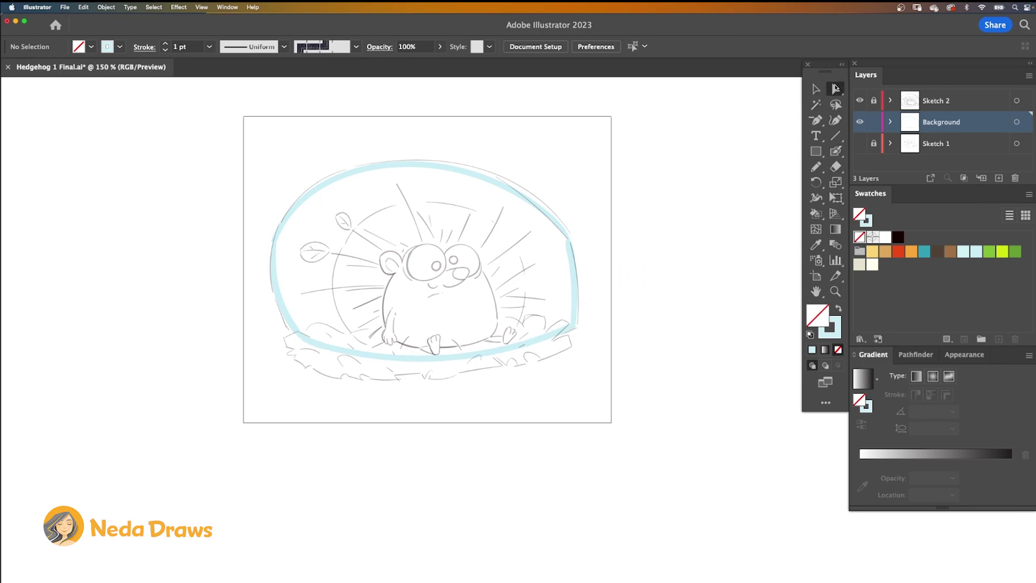
pyautogui.click(543, 211)
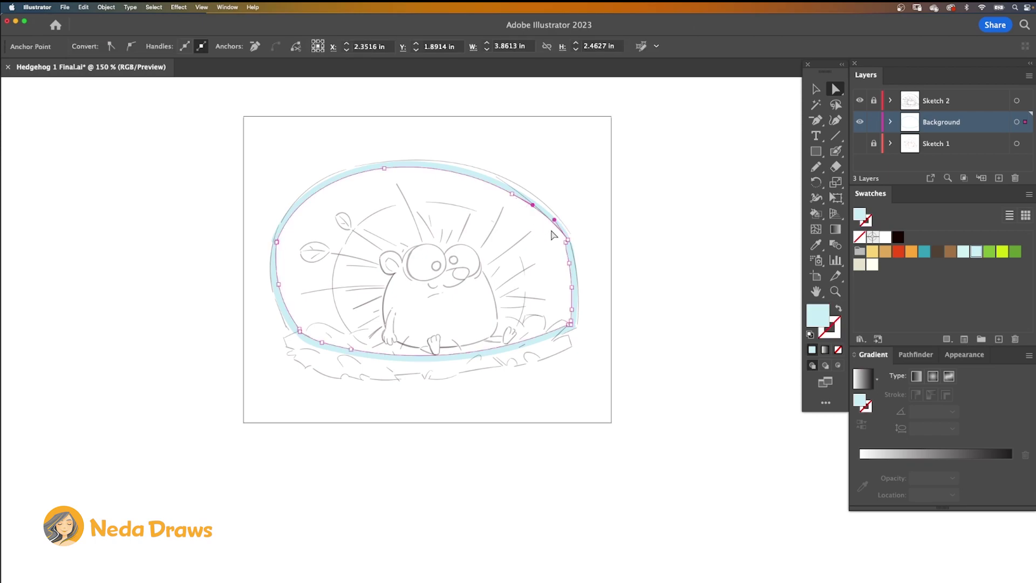
pyautogui.click(540, 256)
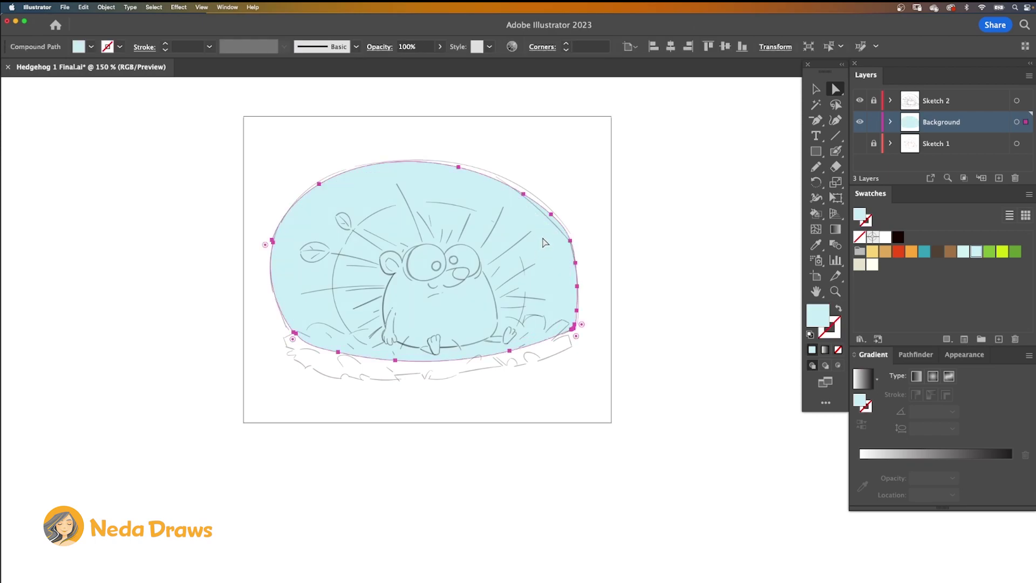
# Adjust the blue arch's anchor points and curves so its edges follow the sketched arch more closely
pyautogui.click(521, 189)
pyautogui.click(416, 156)
pyautogui.moveTo(416, 156); pyautogui.dragTo(400, 161)
pyautogui.moveTo(570, 241); pyautogui.dragTo(572, 246)
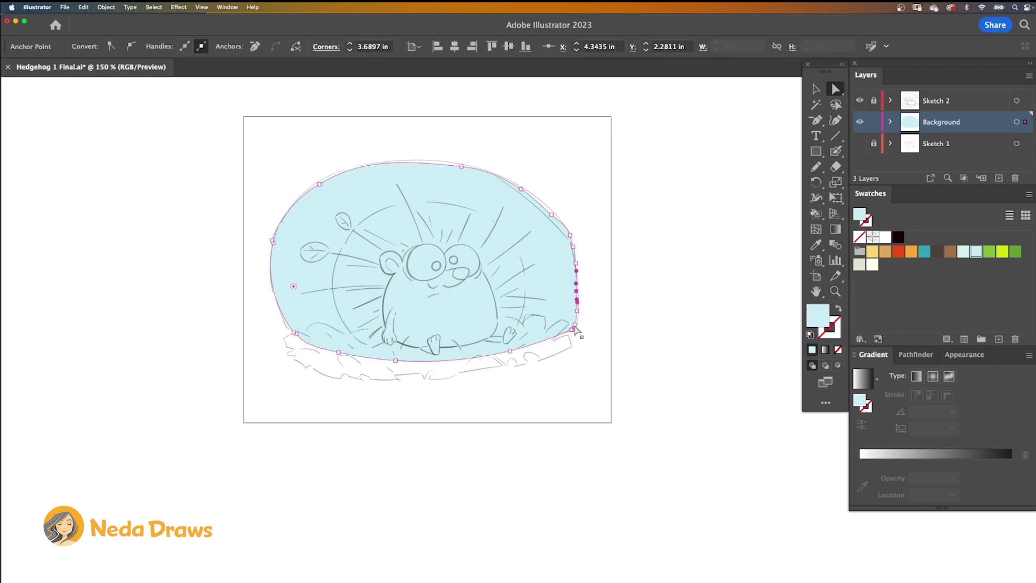
pyautogui.click(273, 242)
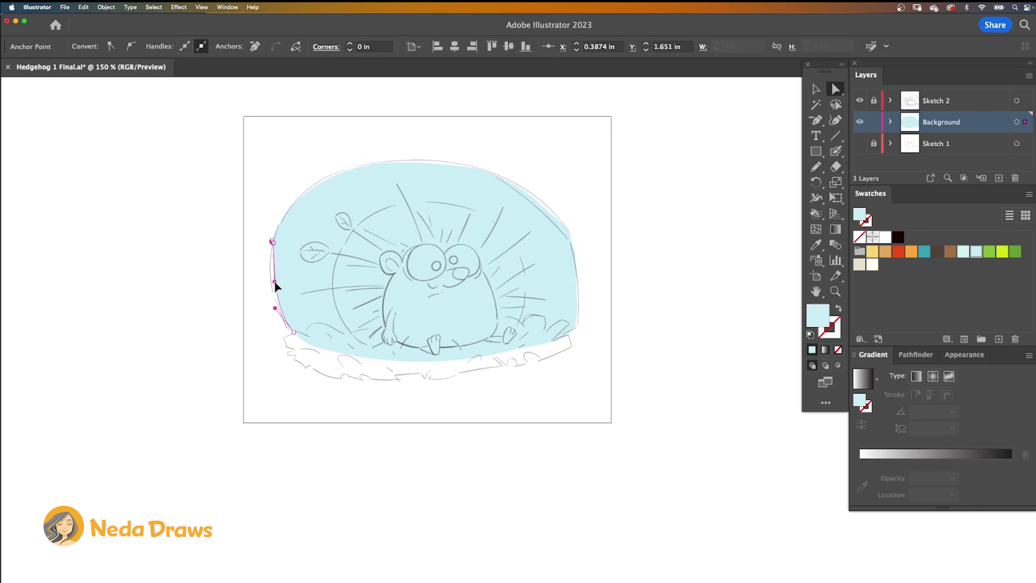
pyautogui.click(271, 291)
pyautogui.press('super+shift+a')
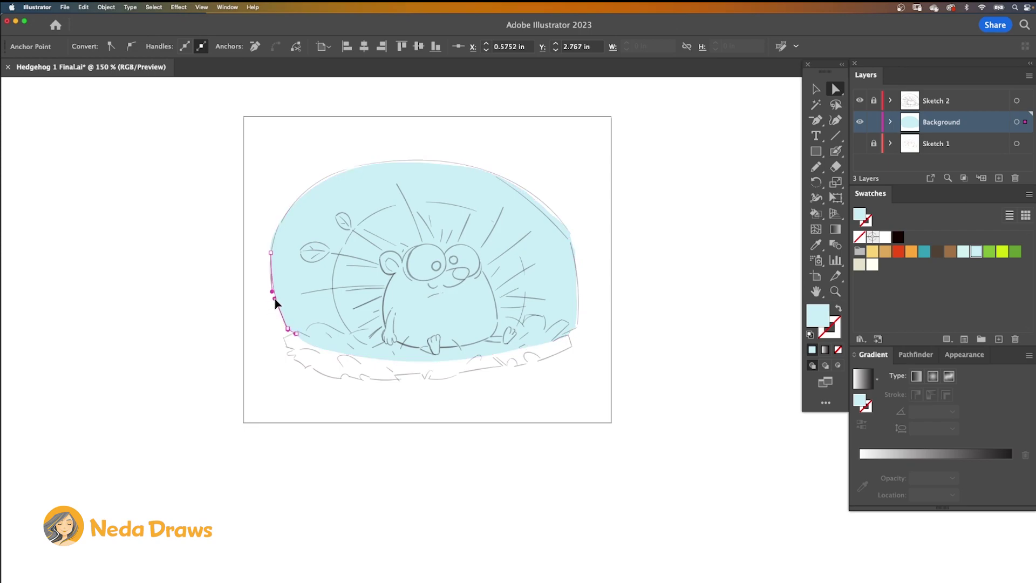
# Paint a closed light green Blob Brush outline around the leafy ground, passing behind the hedgehog's body
pyautogui.click(989, 251)
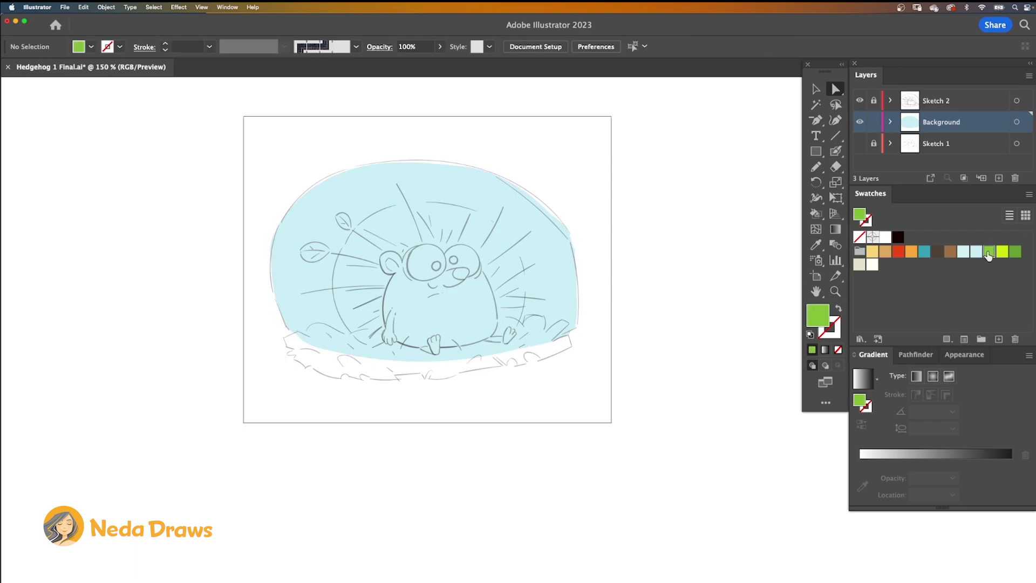
pyautogui.click(835, 151)
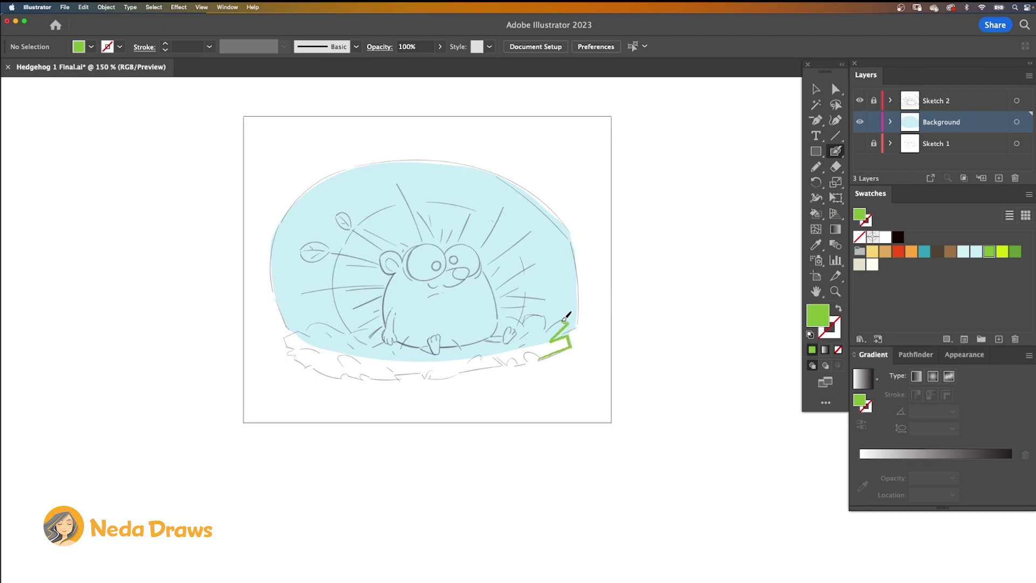
pyautogui.moveTo(519, 319)
pyautogui.mouseDown()
pyautogui.moveTo(399, 321)
pyautogui.moveTo(351, 335)
pyautogui.mouseUp()
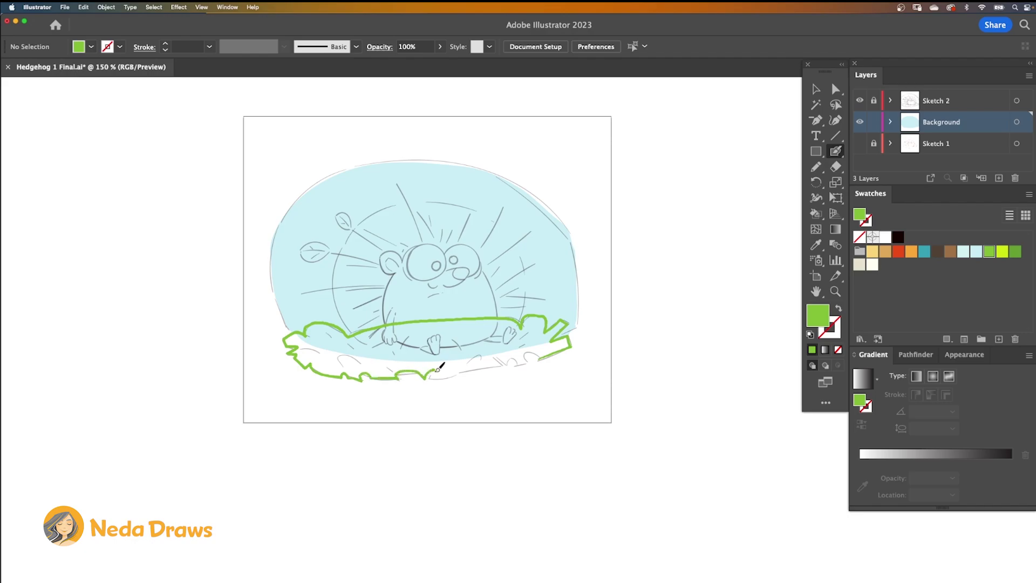
pyautogui.moveTo(438, 369); pyautogui.dragTo(511, 356)
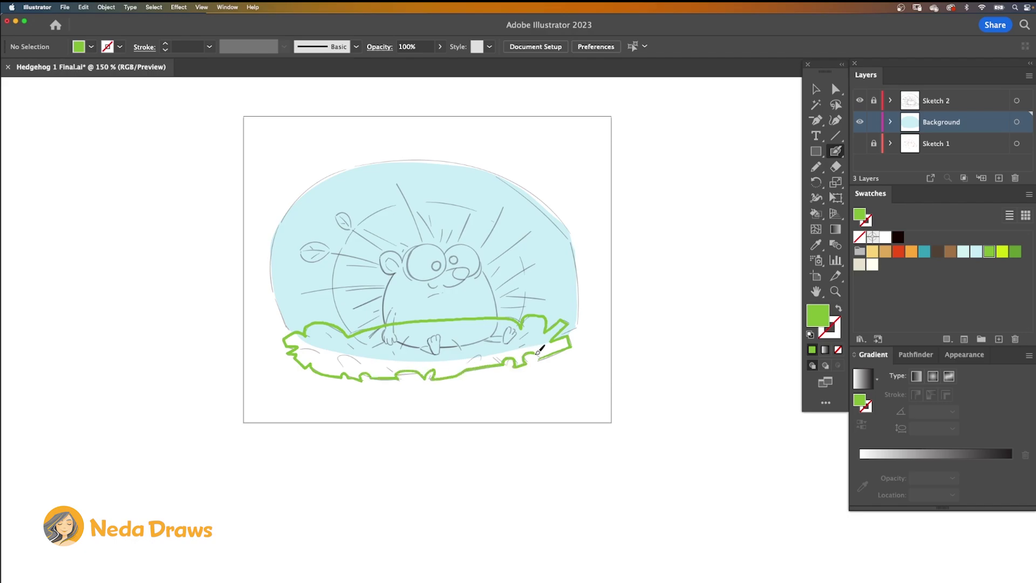
# Turn the green ground outline into a solid shape by deleting its inner path
pyautogui.press('super+equal')
pyautogui.click(835, 89)
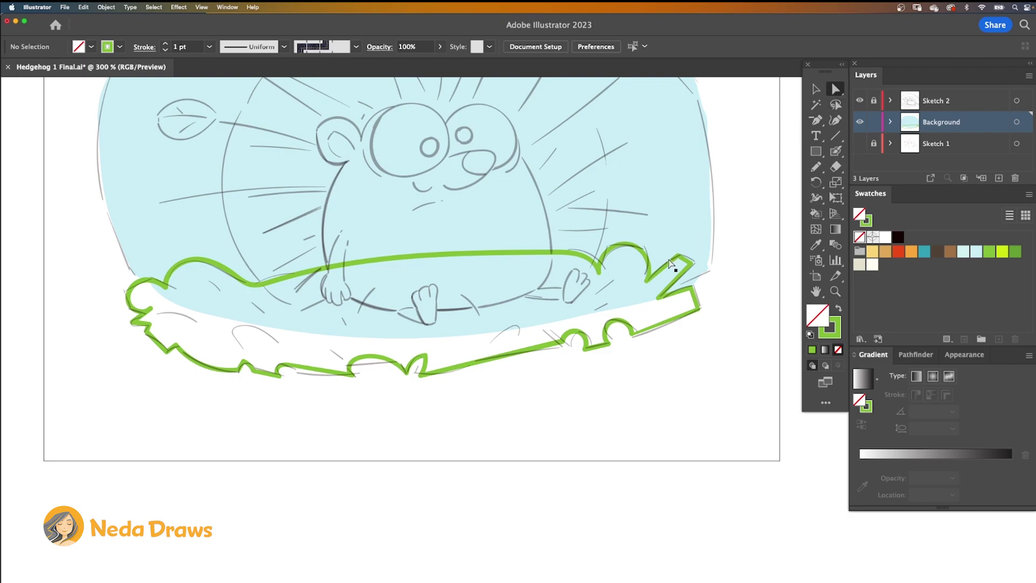
pyautogui.click(645, 281)
pyautogui.press('Delete')
pyautogui.press('Delete')
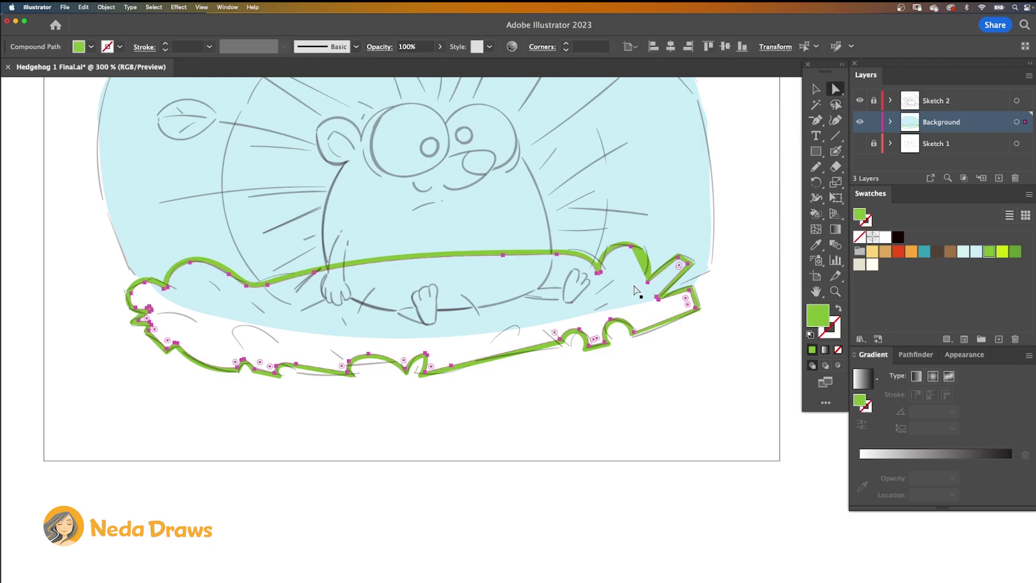
pyautogui.click(634, 291)
# Refine the anchor points and curves along the green ground's edges to match the sketched foliage
pyautogui.moveTo(371, 359); pyautogui.dragTo(344, 366)
pyautogui.moveTo(355, 362); pyautogui.dragTo(392, 361)
pyautogui.moveTo(305, 370); pyautogui.dragTo(301, 374)
pyautogui.moveTo(189, 258); pyautogui.dragTo(194, 257)
pyautogui.click(164, 271)
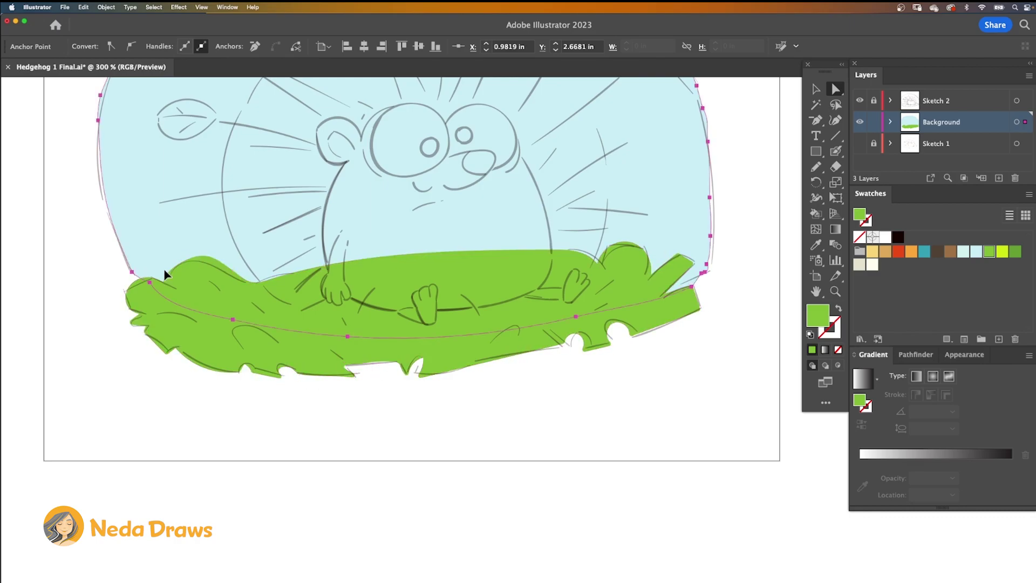
pyautogui.moveTo(607, 248)
pyautogui.mouseDown()
pyautogui.moveTo(603, 268)
pyautogui.moveTo(606, 248)
pyautogui.mouseUp()
pyautogui.moveTo(648, 278); pyautogui.dragTo(645, 249)
pyautogui.click(612, 325)
pyautogui.moveTo(614, 327); pyautogui.dragTo(612, 337)
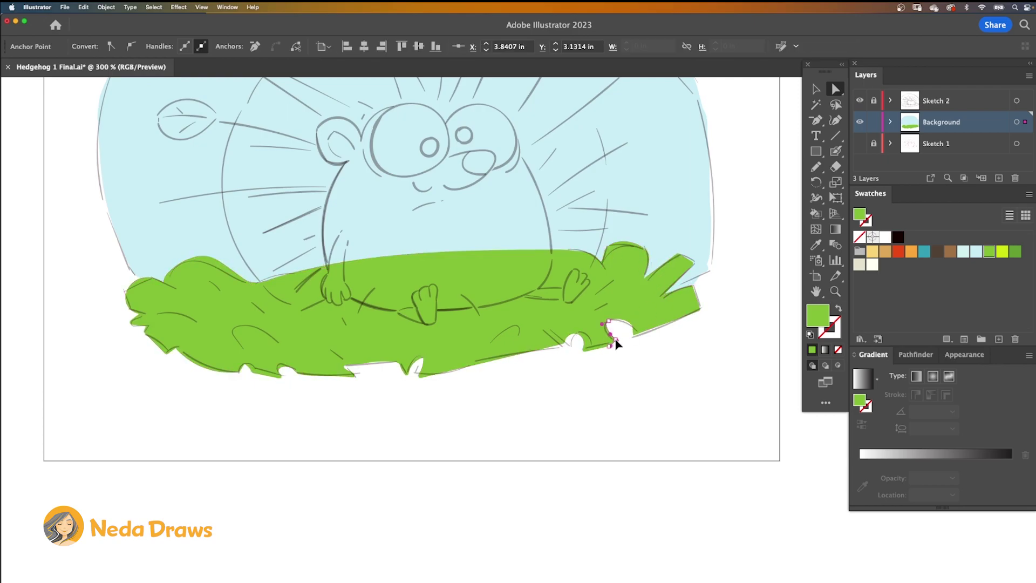
pyautogui.click(423, 361)
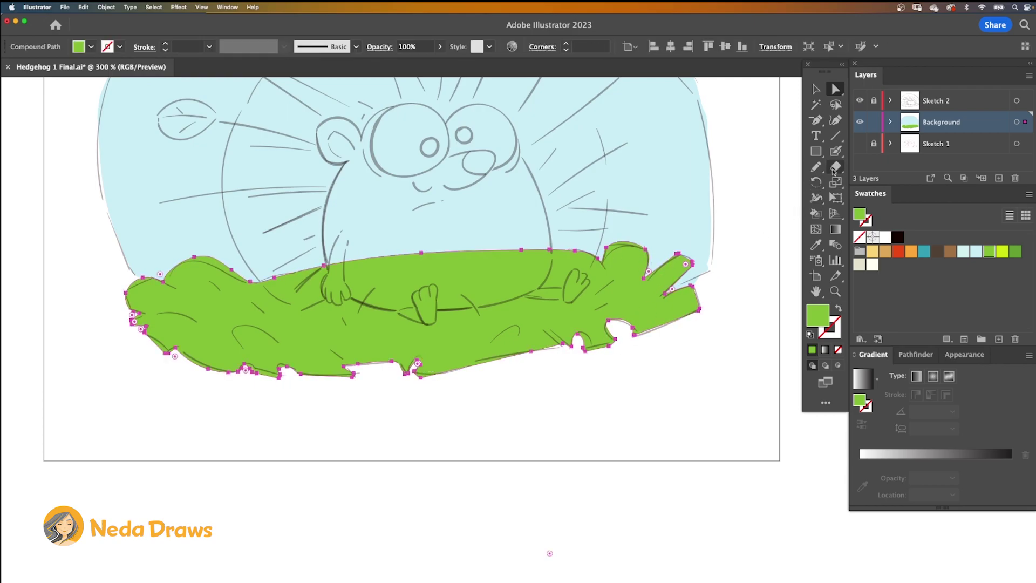
# Clean up the rough corners and notches around the green ground's edge with the Eraser tool
pyautogui.click(835, 168)
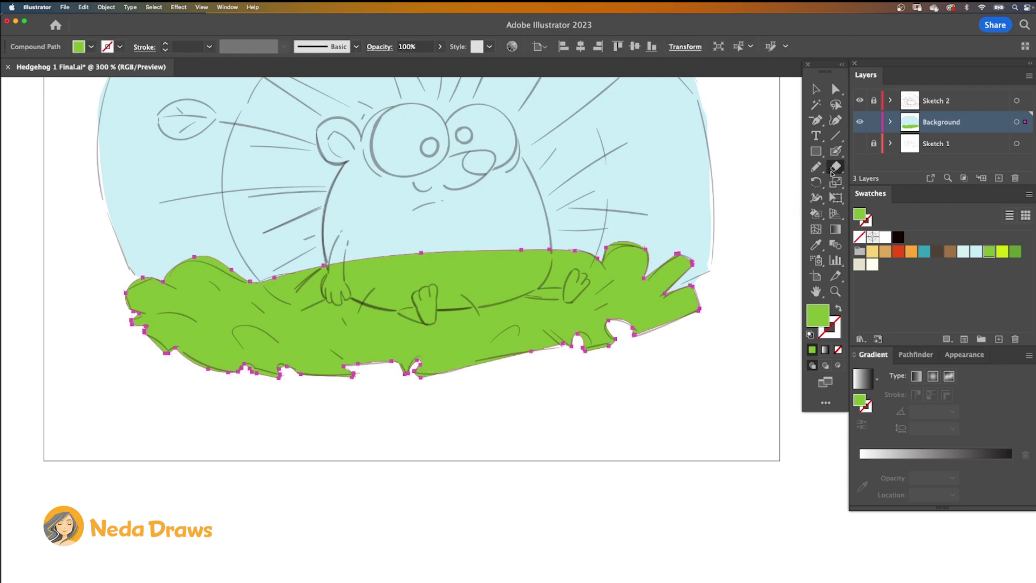
pyautogui.moveTo(608, 326); pyautogui.dragTo(583, 348)
pyautogui.moveTo(679, 250); pyautogui.dragTo(706, 272)
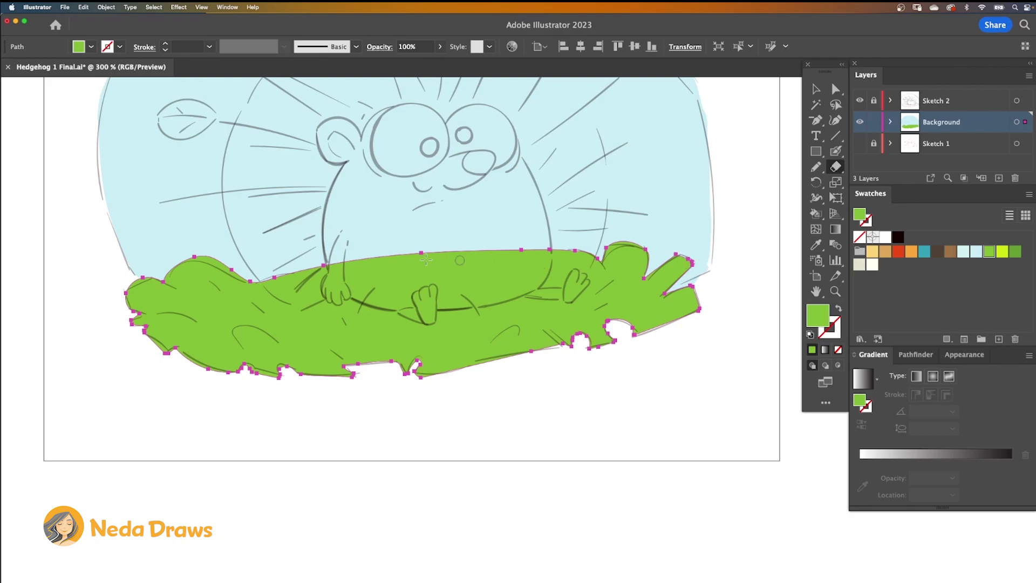
pyautogui.moveTo(121, 288); pyautogui.dragTo(157, 271)
pyautogui.moveTo(143, 341); pyautogui.dragTo(170, 361)
pyautogui.moveTo(243, 368); pyautogui.dragTo(289, 387)
pyautogui.moveTo(409, 377); pyautogui.dragTo(433, 380)
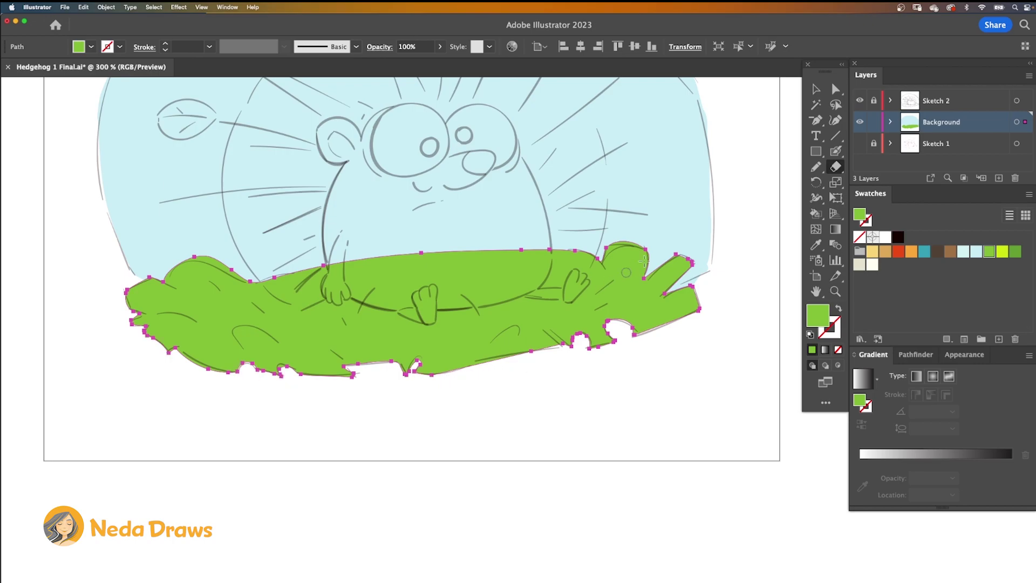
# Copy the green ground shape, paste it in front and recolour the copy with the darker green swatch
pyautogui.click(815, 88)
pyautogui.rightClick(580, 250)
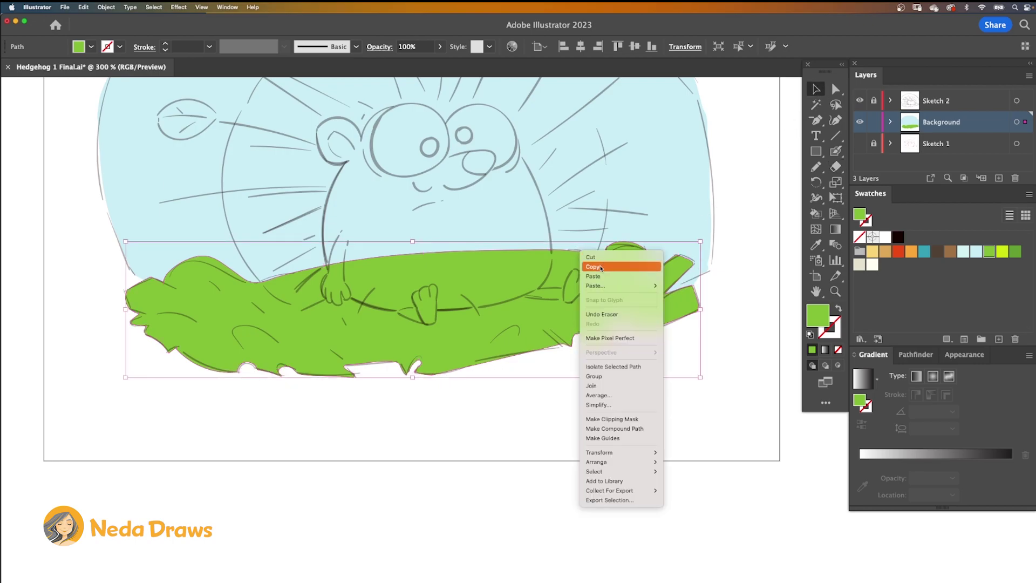
pyautogui.rightClick(592, 265)
pyautogui.moveTo(624, 302)
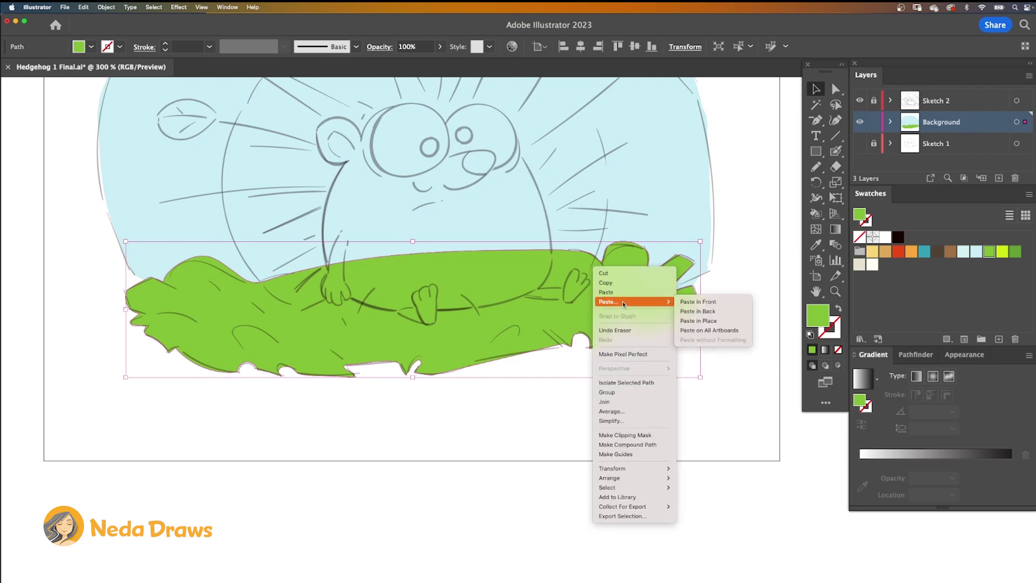
pyautogui.click(692, 302)
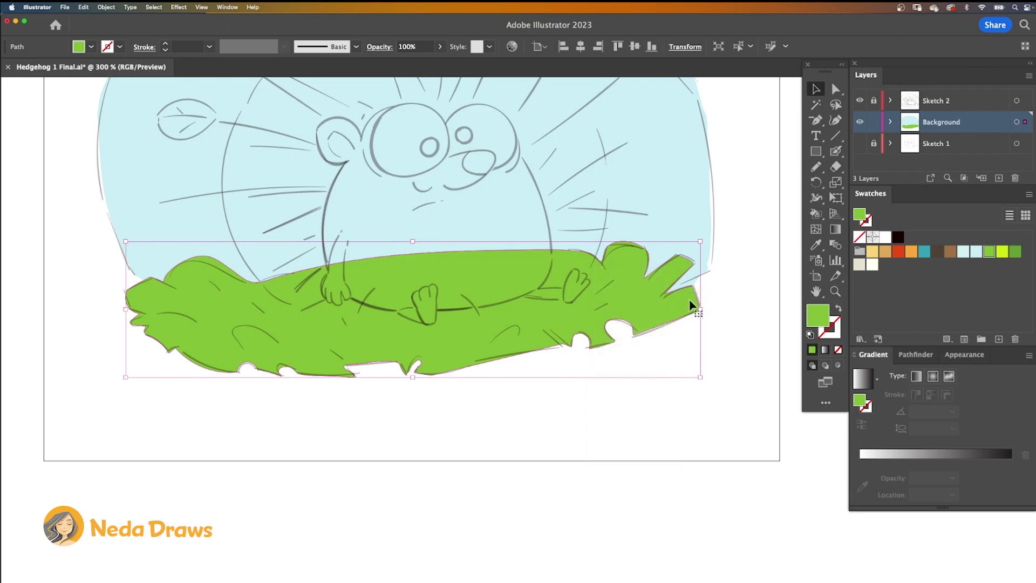
pyautogui.click(1015, 253)
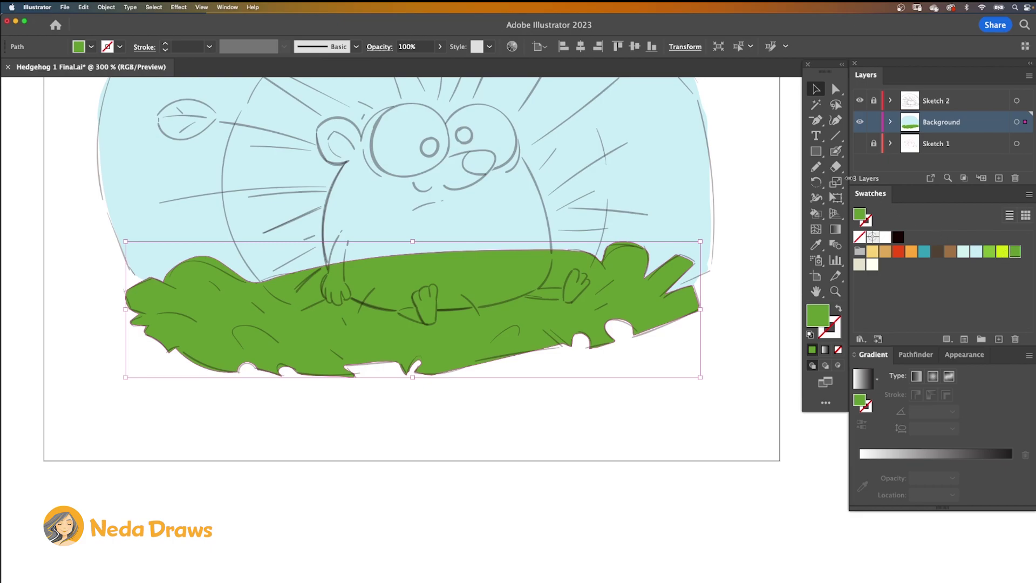
# Erase a closed, irregular outline through the dark green copy around the hedgehog's lower body and feet
pyautogui.click(835, 167)
pyautogui.moveTo(501, 287)
pyautogui.mouseDown()
pyautogui.moveTo(568, 292)
pyautogui.moveTo(519, 306)
pyautogui.mouseUp()
pyautogui.moveTo(526, 305)
pyautogui.mouseDown()
pyautogui.moveTo(490, 317)
pyautogui.moveTo(454, 309)
pyautogui.mouseUp()
pyautogui.moveTo(454, 310)
pyautogui.mouseDown()
pyautogui.moveTo(465, 325)
pyautogui.moveTo(412, 331)
pyautogui.mouseUp()
pyautogui.moveTo(405, 333)
pyautogui.mouseDown()
pyautogui.moveTo(333, 310)
pyautogui.moveTo(303, 318)
pyautogui.moveTo(311, 326)
pyautogui.moveTo(301, 332)
pyautogui.moveTo(232, 311)
pyautogui.mouseUp()
pyautogui.moveTo(231, 307); pyautogui.dragTo(327, 268)
pyautogui.moveTo(508, 288); pyautogui.dragTo(327, 267)
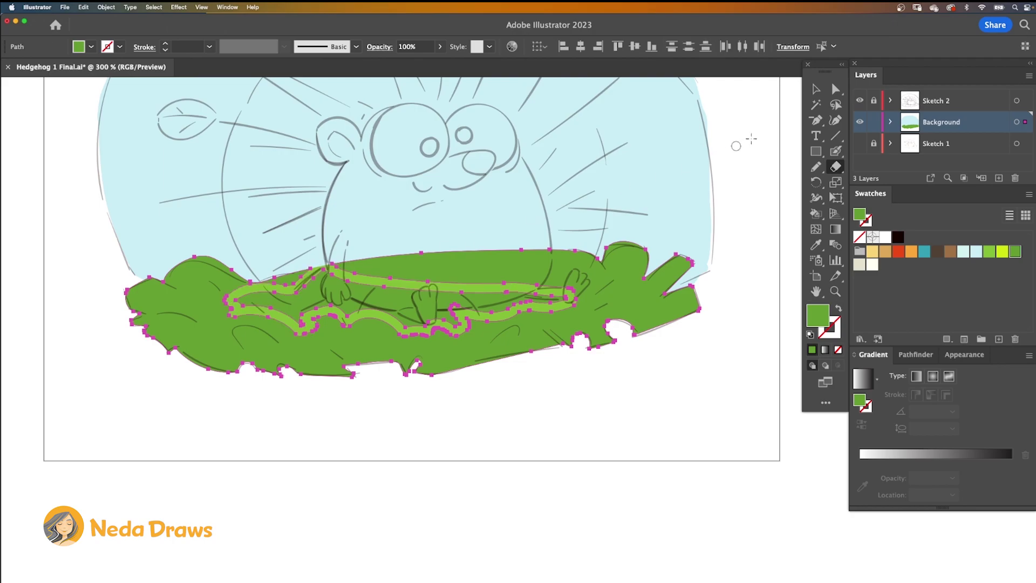
# Delete the dark green area outside the erased outline, keeping only the shadow patch beneath the hedgehog
pyautogui.click(816, 89)
pyautogui.click(672, 258)
pyautogui.click(647, 296)
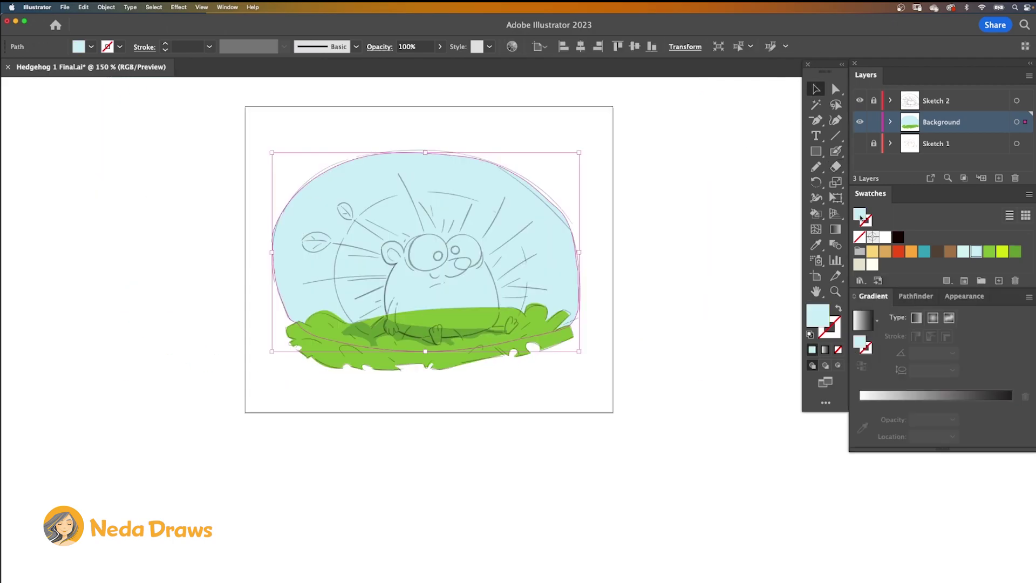
# Fill the blue arch with a linear gradient from light blue D0EFF6 to pale mint, insetting both stops and shifting the midpoint towards the mint
pyautogui.moveTo(893, 396); pyautogui.dragTo(893, 397)
pyautogui.moveTo(964, 252); pyautogui.dragTo(1011, 445)
pyautogui.moveTo(859, 420); pyautogui.dragTo(861, 447)
pyautogui.moveTo(893, 419); pyautogui.dragTo(867, 420)
pyautogui.moveTo(966, 420); pyautogui.dragTo(993, 420)
pyautogui.moveTo(931, 403); pyautogui.dragTo(954, 404)
pyautogui.doubleClick(867, 419)
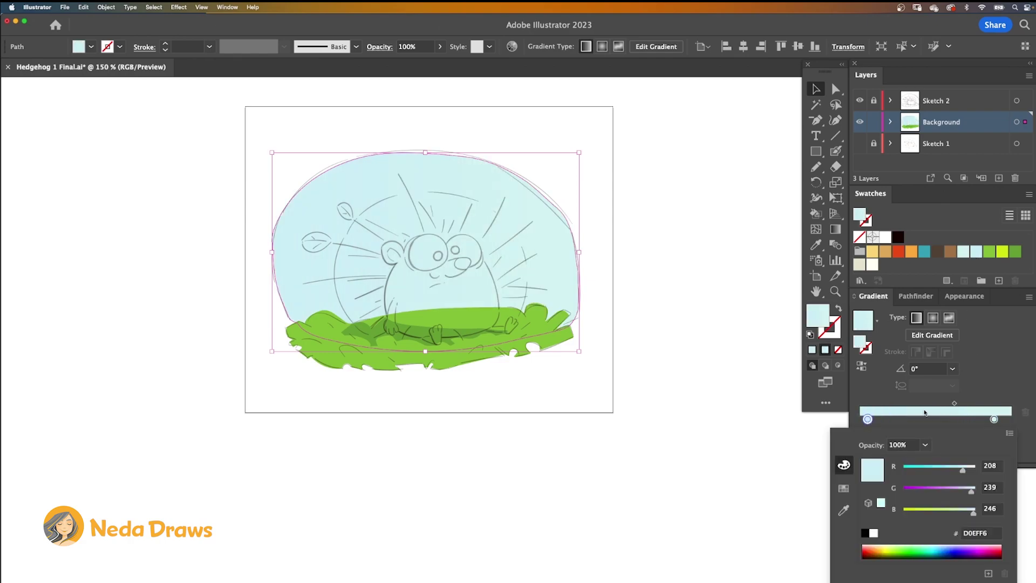
pyautogui.click(793, 431)
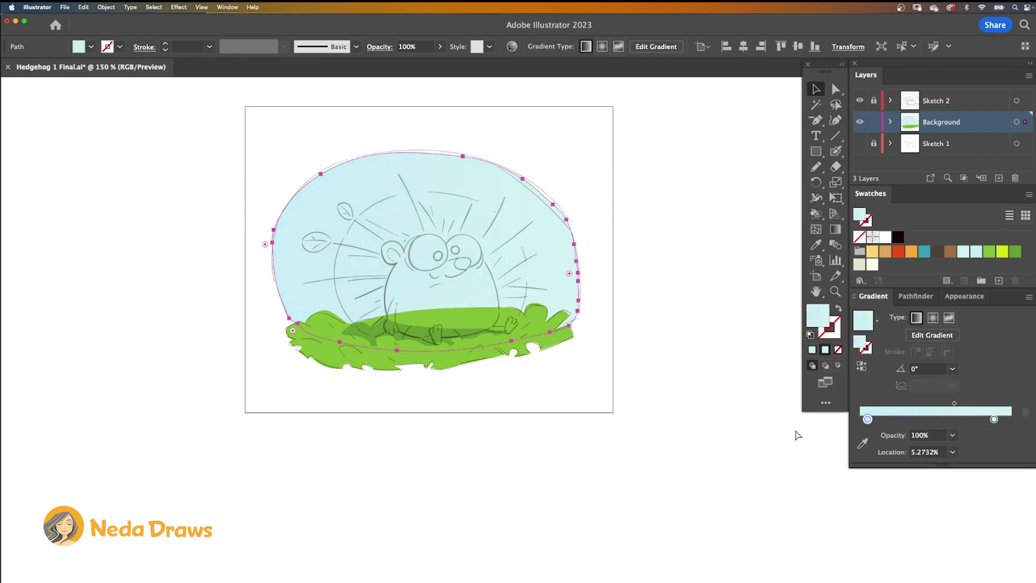
# Rework the sky arch's gradient so it runs diagonally at about 28° towards the upper right, drawing both colour stops inwards and shifting the midpoint
pyautogui.press('super+z')
pyautogui.press('super+z')
pyautogui.moveTo(867, 419); pyautogui.dragTo(895, 419)
pyautogui.moveTo(967, 419); pyautogui.dragTo(992, 419)
pyautogui.press('g')
pyautogui.moveTo(592, 252); pyautogui.dragTo(554, 100)
pyautogui.moveTo(545, 197); pyautogui.dragTo(494, 222)
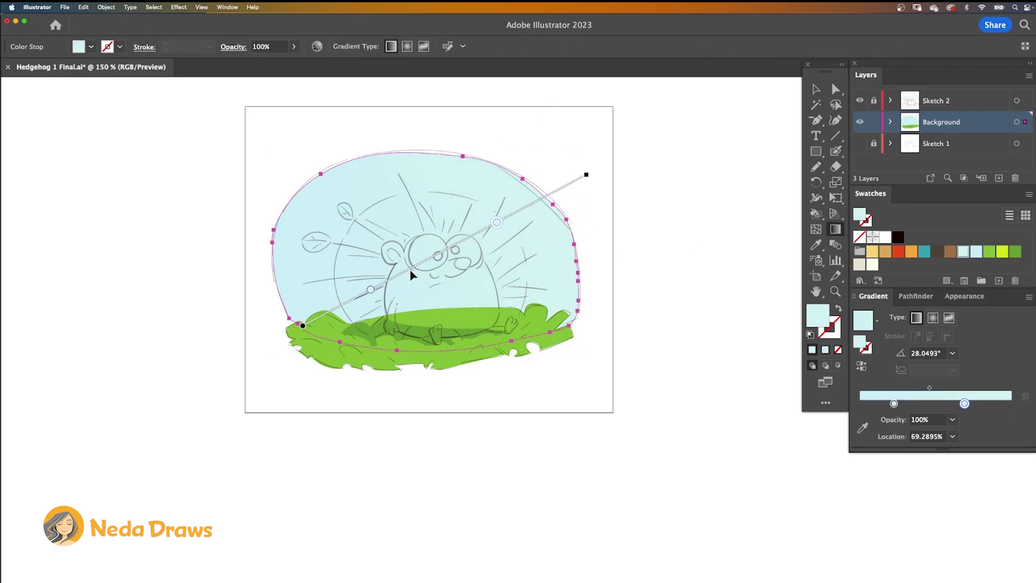
pyautogui.moveTo(410, 270); pyautogui.dragTo(367, 293)
pyautogui.moveTo(453, 246); pyautogui.dragTo(491, 226)
pyautogui.press('v')
# Fill the ground shape with a linear green to yellow-green gradient at about 14.6°, with the yellow-green stop near 96%
pyautogui.click(543, 330)
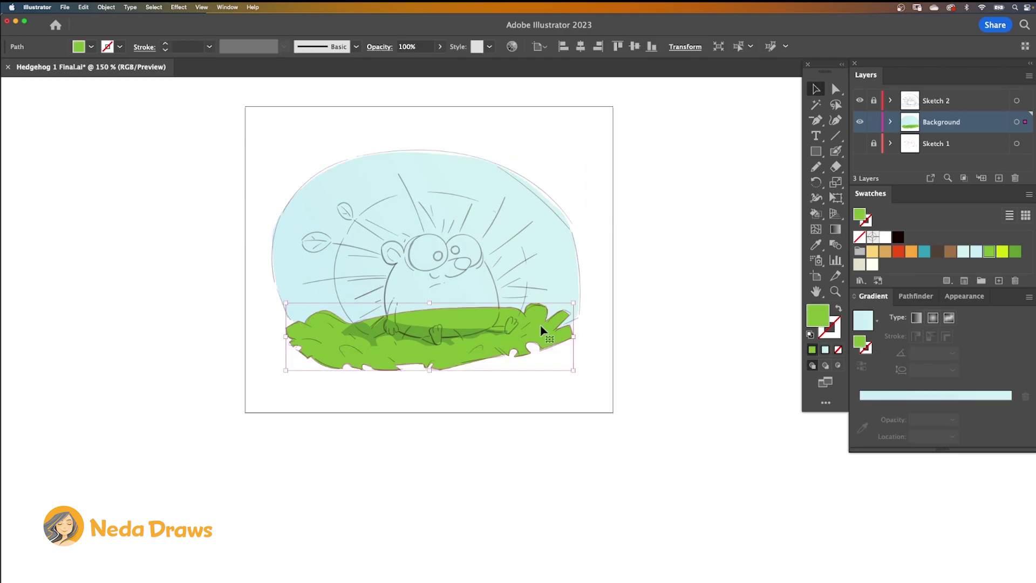
pyautogui.moveTo(859, 341); pyautogui.dragTo(907, 445)
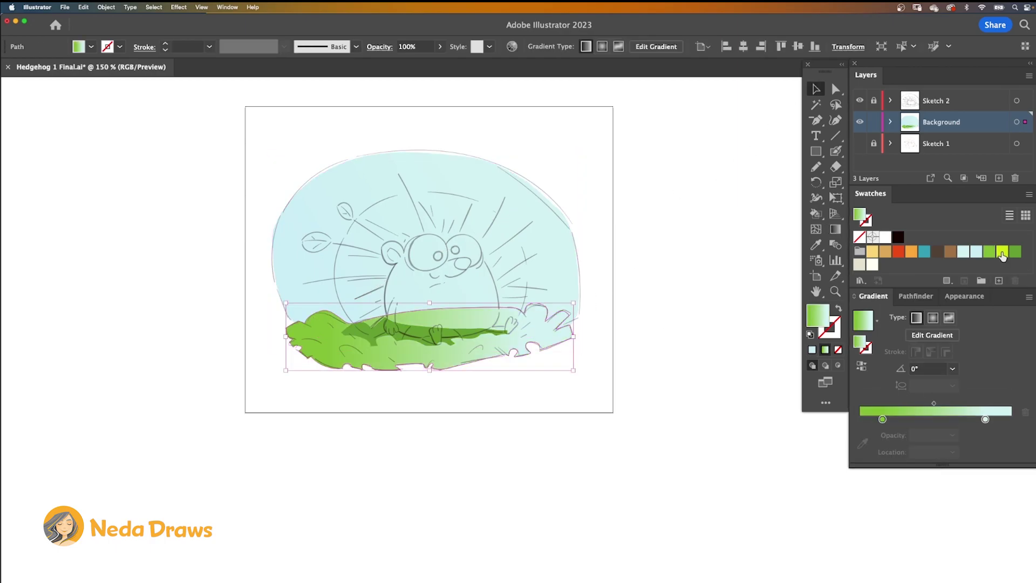
pyautogui.moveTo(1002, 252); pyautogui.dragTo(984, 420)
pyautogui.click(836, 232)
pyautogui.moveTo(580, 337)
pyautogui.mouseDown()
pyautogui.moveTo(737, 338)
pyautogui.moveTo(725, 242)
pyautogui.moveTo(786, 238)
pyautogui.mouseUp()
pyautogui.moveTo(697, 262); pyautogui.dragTo(761, 245)
pyautogui.press('v')
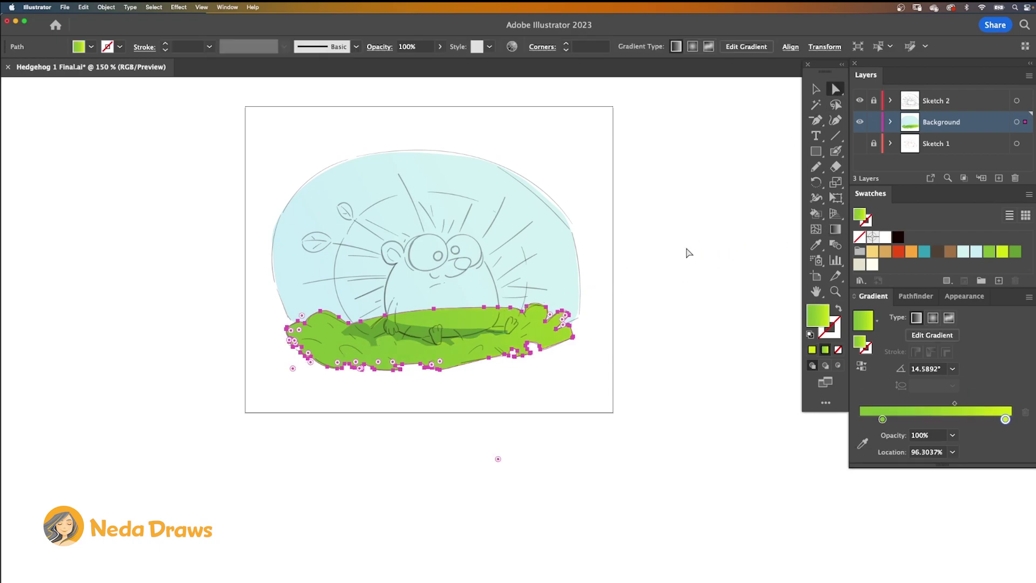
# Lock the Background layer and add a layer named Hedgehog above it with a custom purple layer colour
pyautogui.click(674, 386)
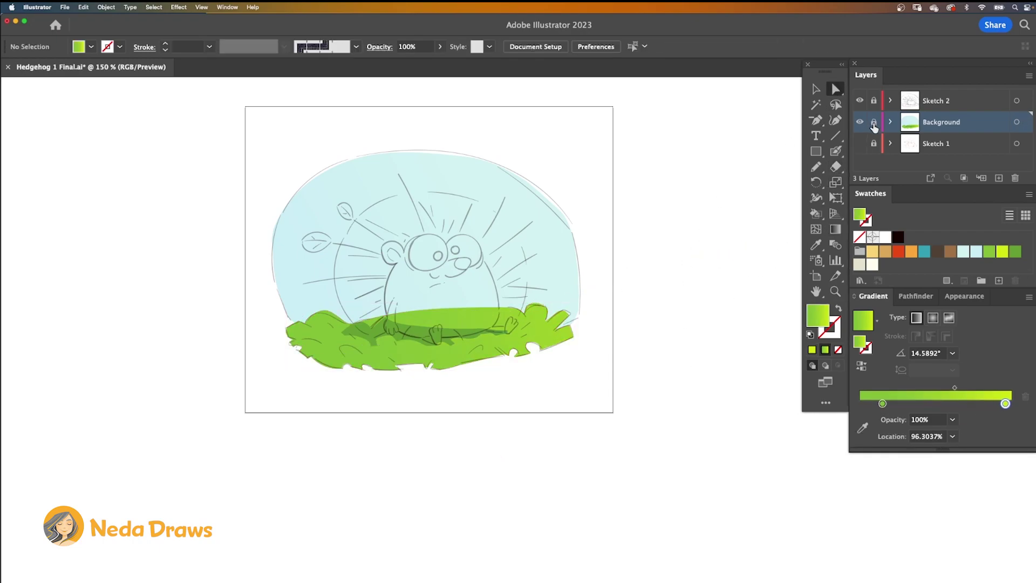
pyautogui.click(999, 178)
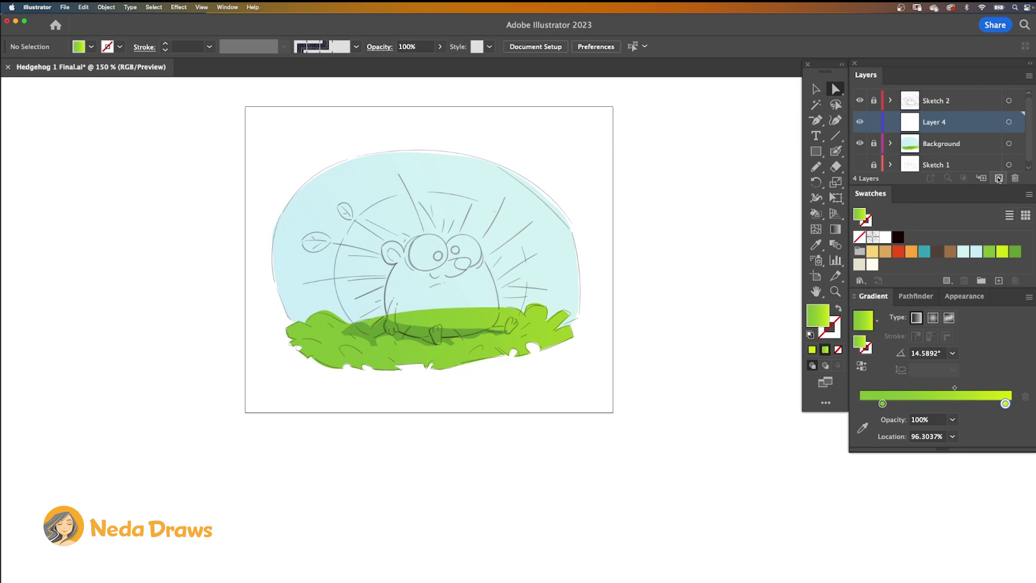
pyautogui.doubleClick(969, 126)
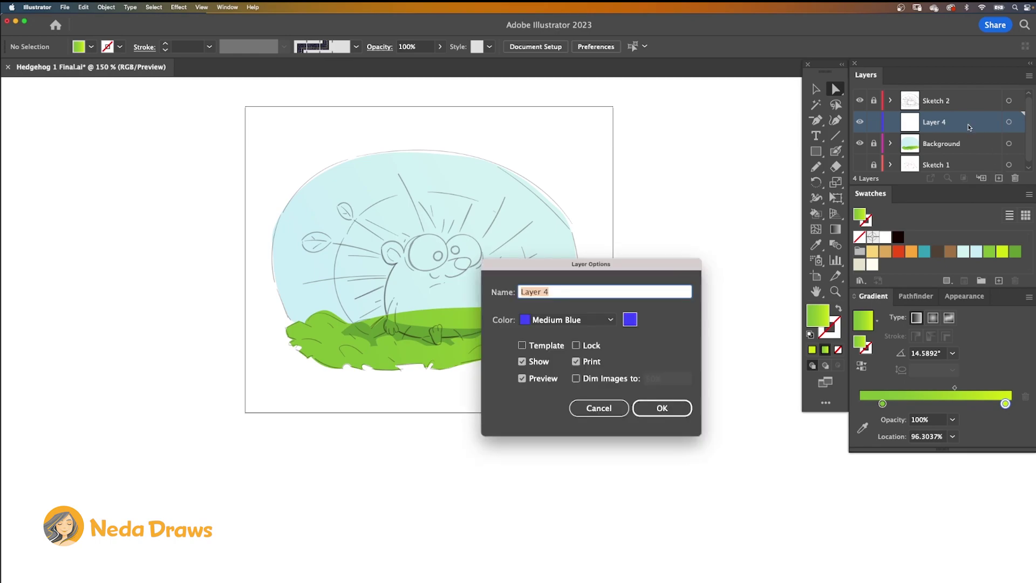
pyautogui.click(629, 319)
pyautogui.moveTo(547, 389); pyautogui.dragTo(565, 382)
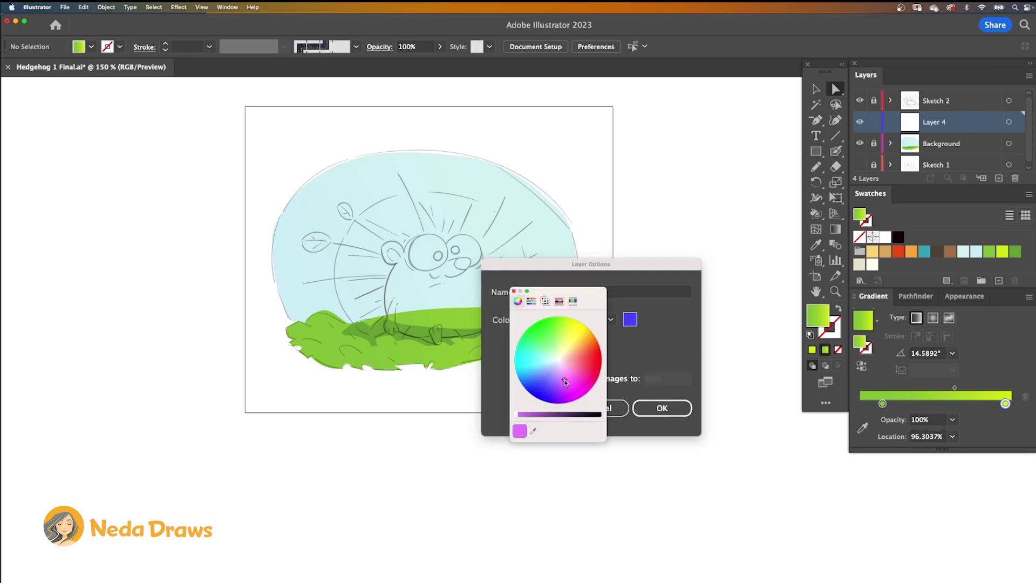
pyautogui.moveTo(517, 414); pyautogui.dragTo(537, 416)
pyautogui.click(514, 290)
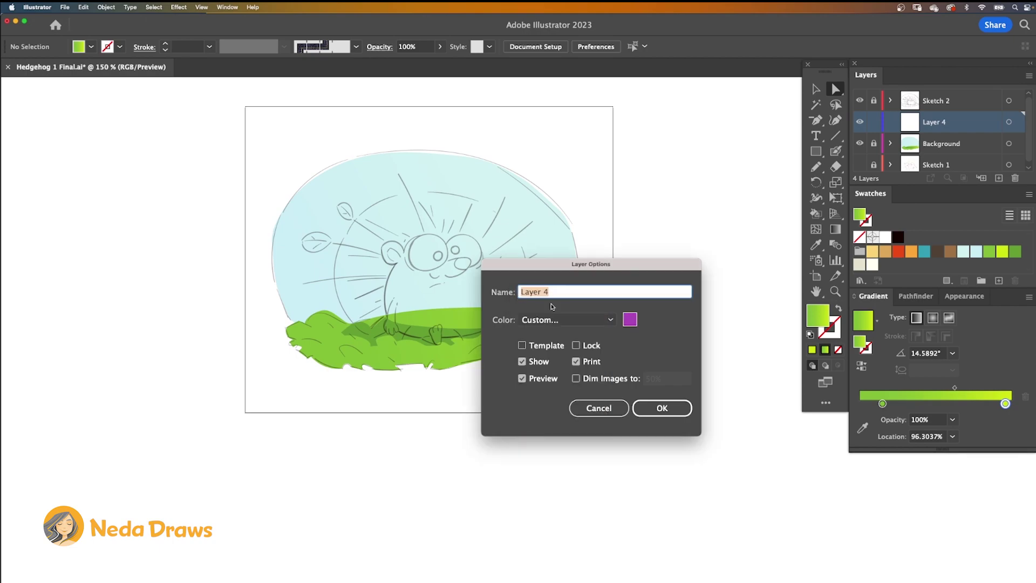
pyautogui.write('Hedgehog')
pyautogui.click(659, 410)
# Trace the outline of the hedgehog's head, ear, body and feet with the Blob Brush in the tan swatch
pyautogui.click(837, 153)
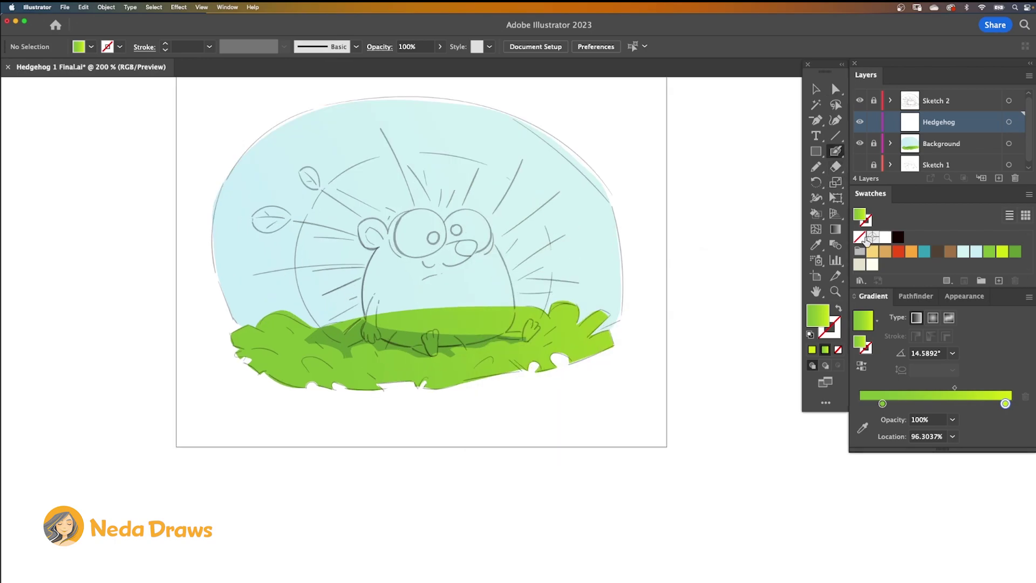
pyautogui.click(884, 252)
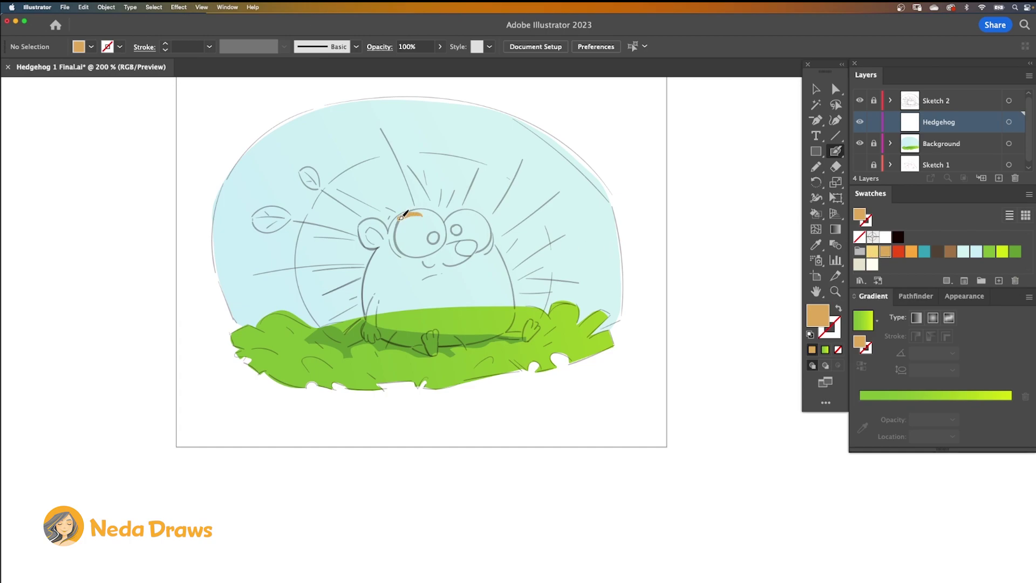
pyautogui.moveTo(401, 216)
pyautogui.mouseDown()
pyautogui.moveTo(388, 240)
pyautogui.moveTo(385, 225)
pyautogui.moveTo(364, 228)
pyautogui.moveTo(382, 245)
pyautogui.moveTo(368, 289)
pyautogui.moveTo(373, 341)
pyautogui.moveTo(388, 334)
pyautogui.moveTo(435, 352)
pyautogui.moveTo(528, 337)
pyautogui.moveTo(532, 321)
pyautogui.moveTo(514, 334)
pyautogui.moveTo(508, 275)
pyautogui.moveTo(481, 221)
pyautogui.moveTo(419, 213)
pyautogui.mouseUp()
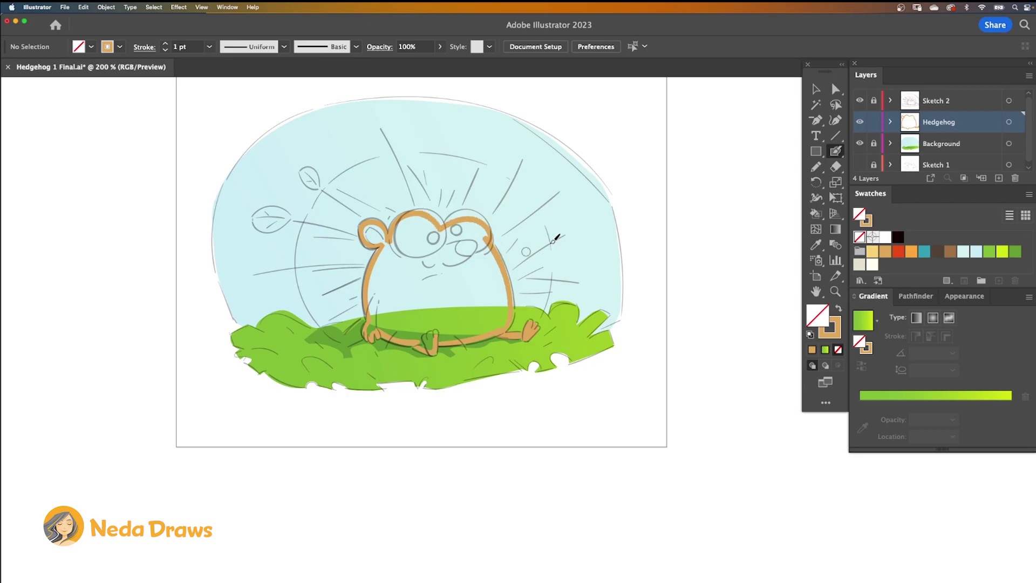
# Delete the inner path of the tan outline to turn it into a solid hedgehog silhouette
pyautogui.press('a')
pyautogui.click(480, 227)
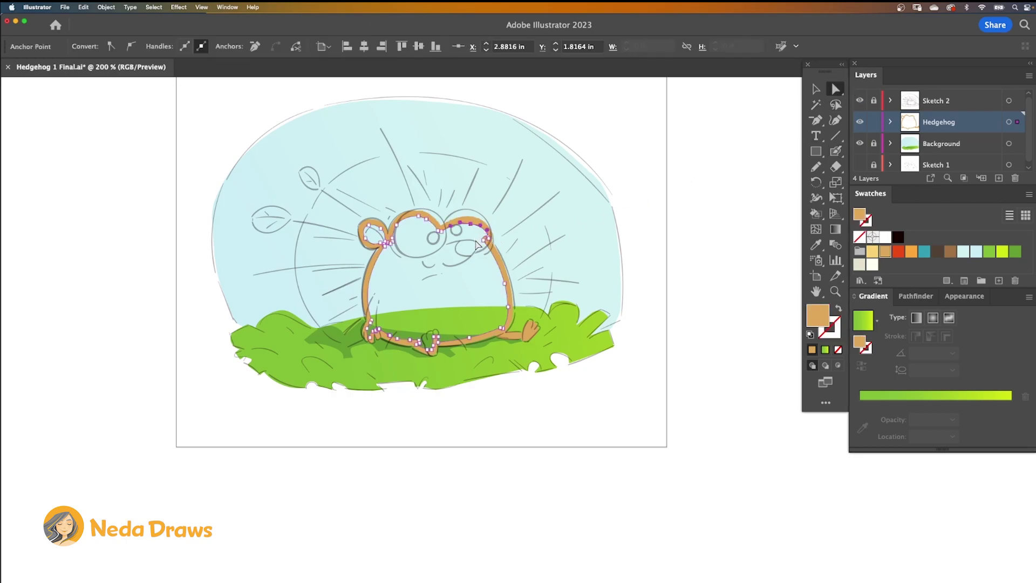
pyautogui.press('Delete')
pyautogui.press('Delete')
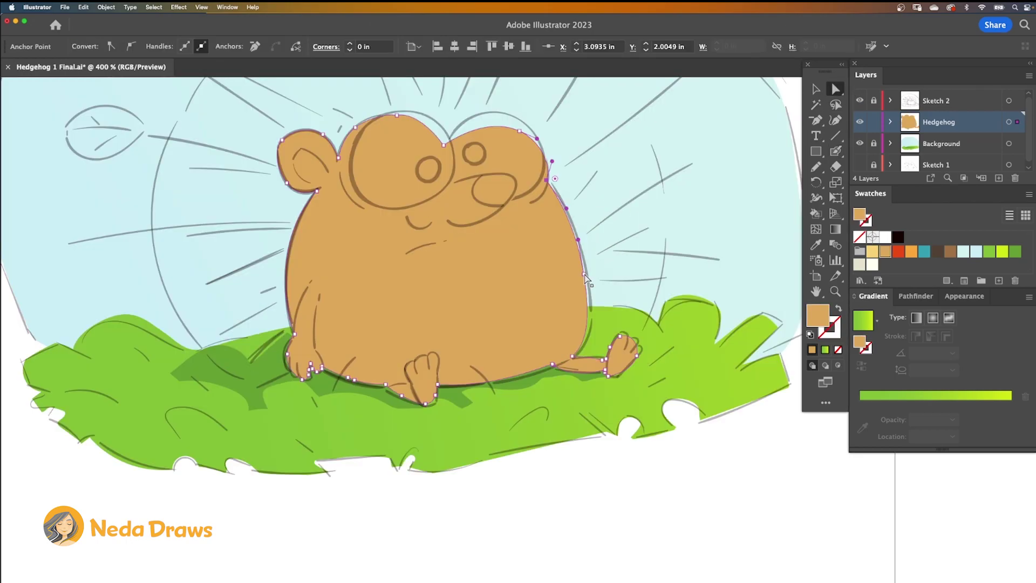
# Move anchor points along the silhouette's right flank, leg and lower belly to match the sketch lines
pyautogui.moveTo(583, 274); pyautogui.dragTo(587, 270)
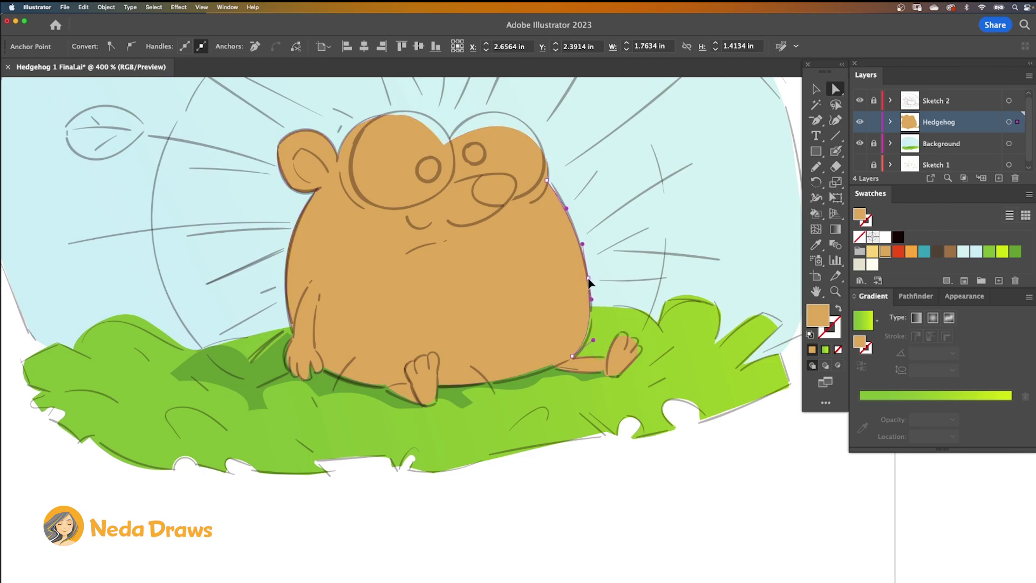
pyautogui.click(605, 359)
pyautogui.moveTo(603, 360); pyautogui.dragTo(555, 367)
pyautogui.moveTo(385, 384); pyautogui.dragTo(383, 387)
pyautogui.moveTo(354, 380); pyautogui.dragTo(351, 382)
pyautogui.click(342, 377)
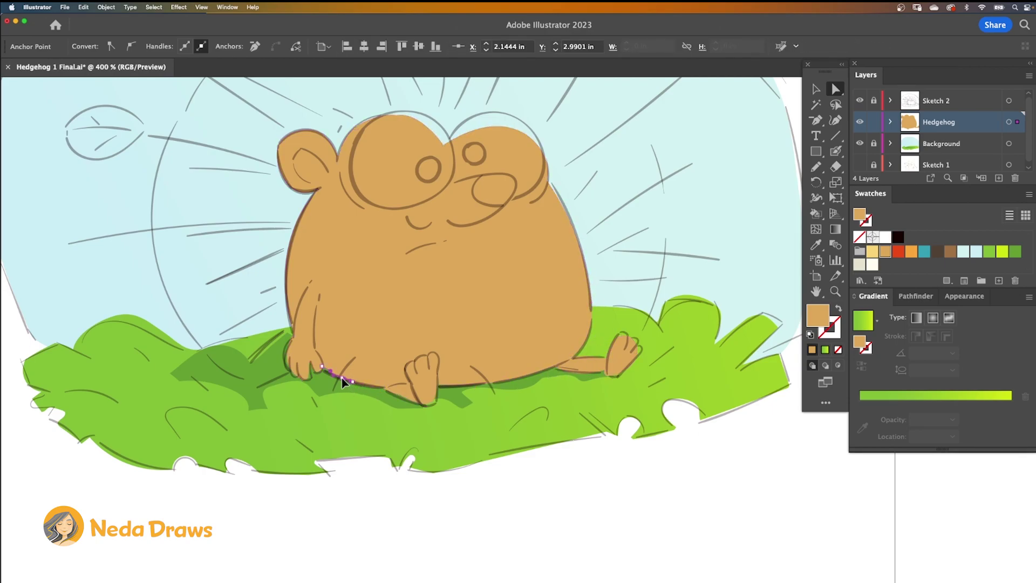
# Redraw the edges of the hedgehog's feet and underside with the Pencil tool to refine the silhouette, leaving nothing selected
pyautogui.press('n')
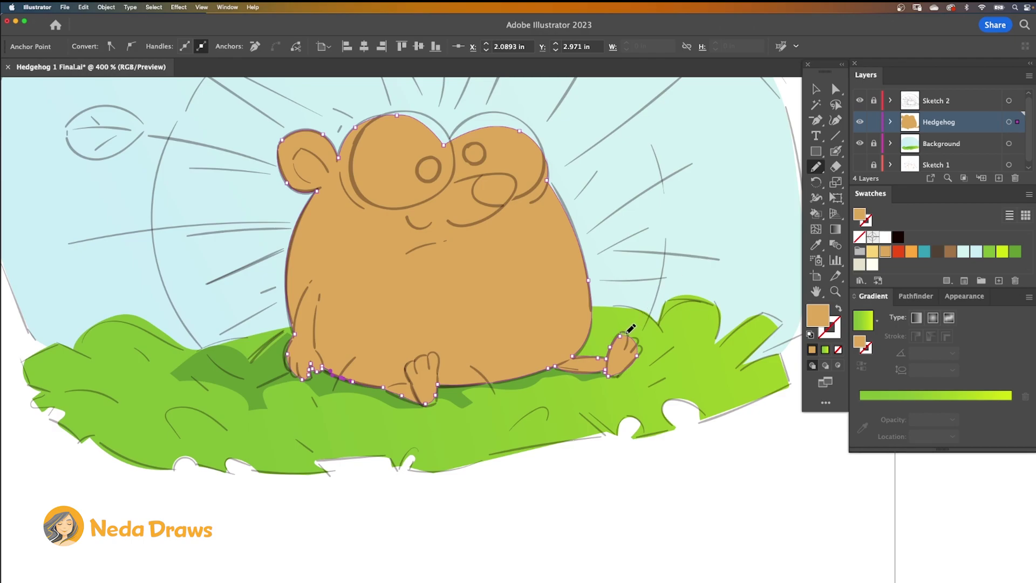
pyautogui.moveTo(642, 349); pyautogui.dragTo(629, 365)
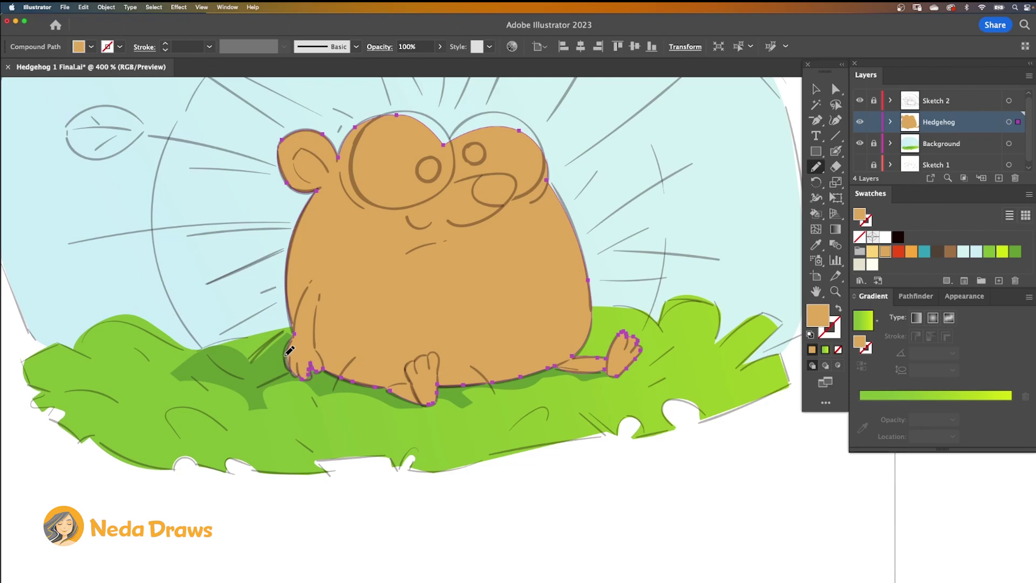
pyautogui.press('super+shift+a')
# Copy the tan silhouette, paste it in front and recolour the copy with the light yellow swatch
pyautogui.press('v')
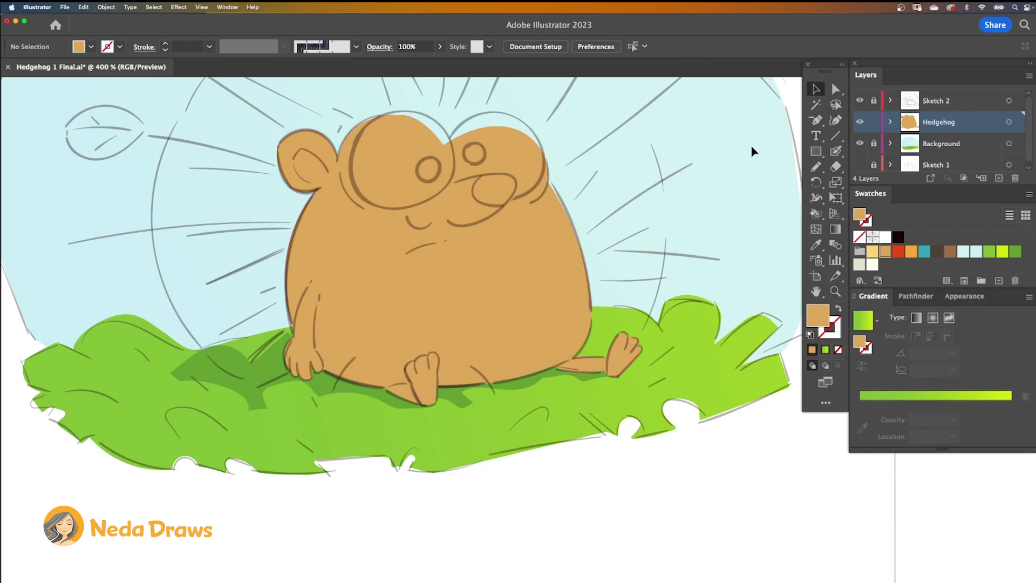
pyautogui.click(548, 289)
pyautogui.rightClick(556, 229)
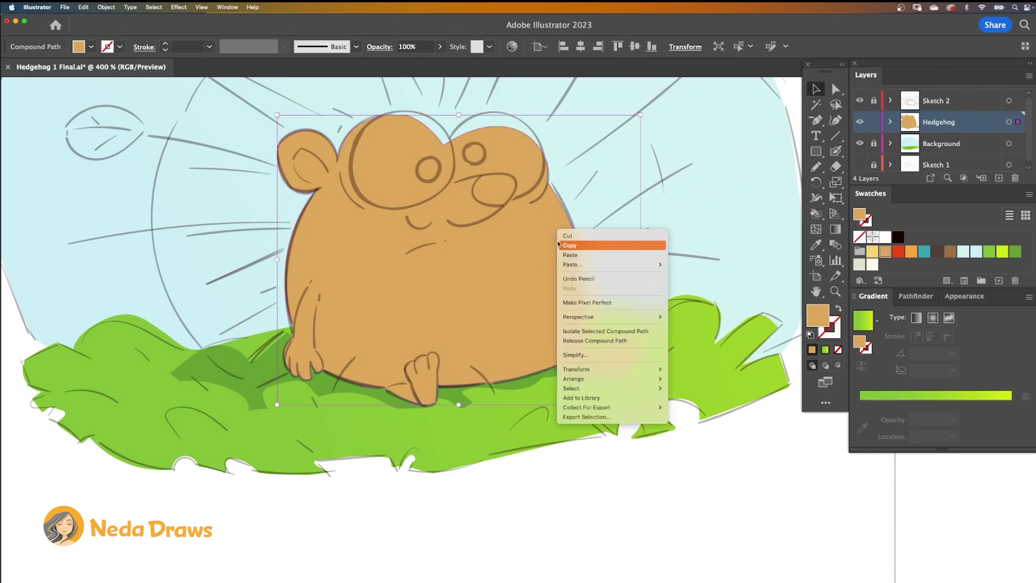
pyautogui.click(569, 246)
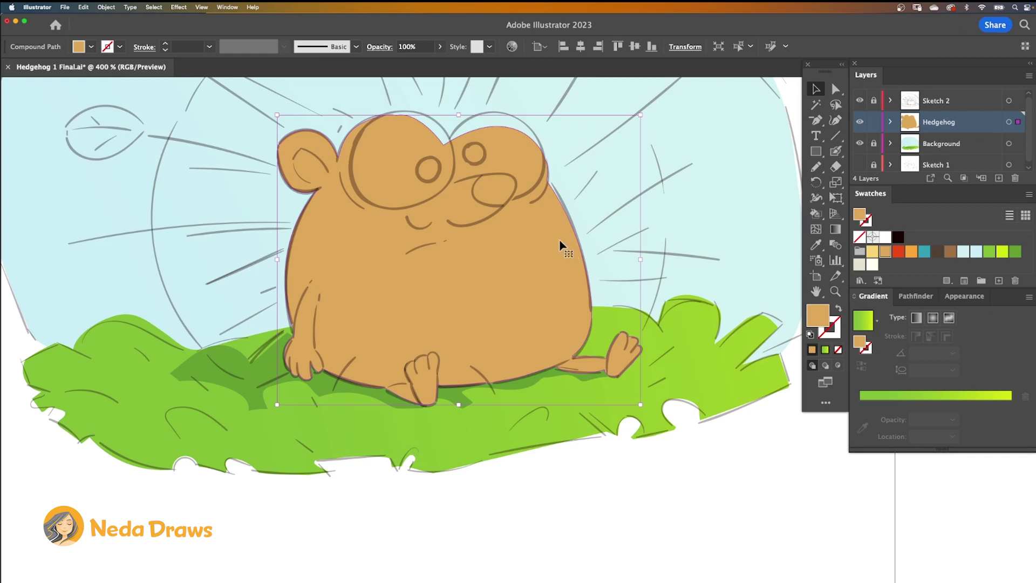
pyautogui.rightClick(560, 246)
pyautogui.moveTo(647, 278)
pyautogui.click(681, 280)
pyautogui.click(872, 254)
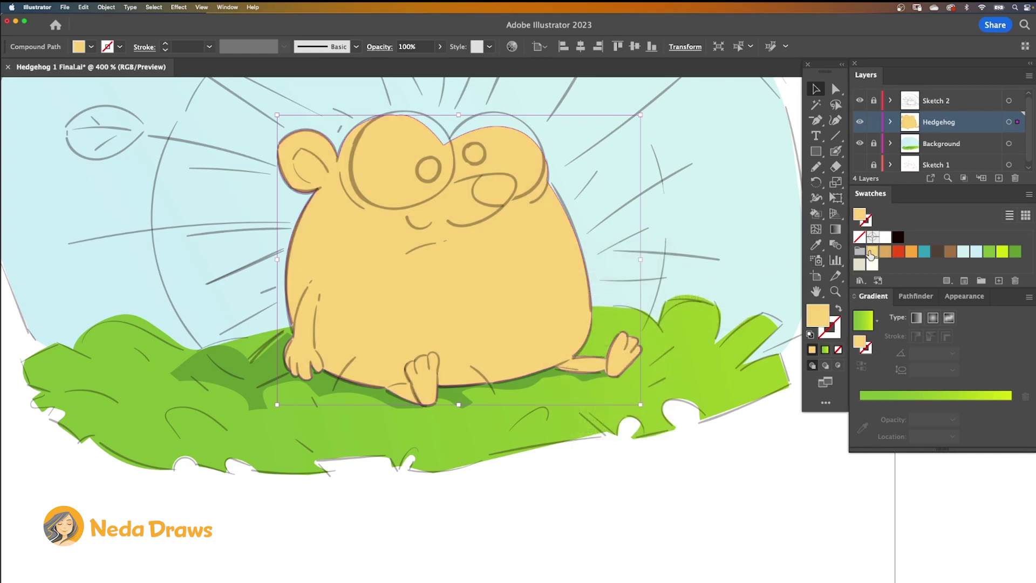
# Erase a closed loop around the face and belly in the yellow copy and delete the yellow area outside it
pyautogui.click(836, 167)
pyautogui.moveTo(564, 185)
pyautogui.mouseDown()
pyautogui.moveTo(534, 165)
pyautogui.moveTo(399, 171)
pyautogui.moveTo(334, 229)
pyautogui.moveTo(390, 346)
pyautogui.moveTo(477, 357)
pyautogui.moveTo(574, 315)
pyautogui.moveTo(582, 219)
pyautogui.moveTo(558, 181)
pyautogui.mouseUp()
pyautogui.click(836, 91)
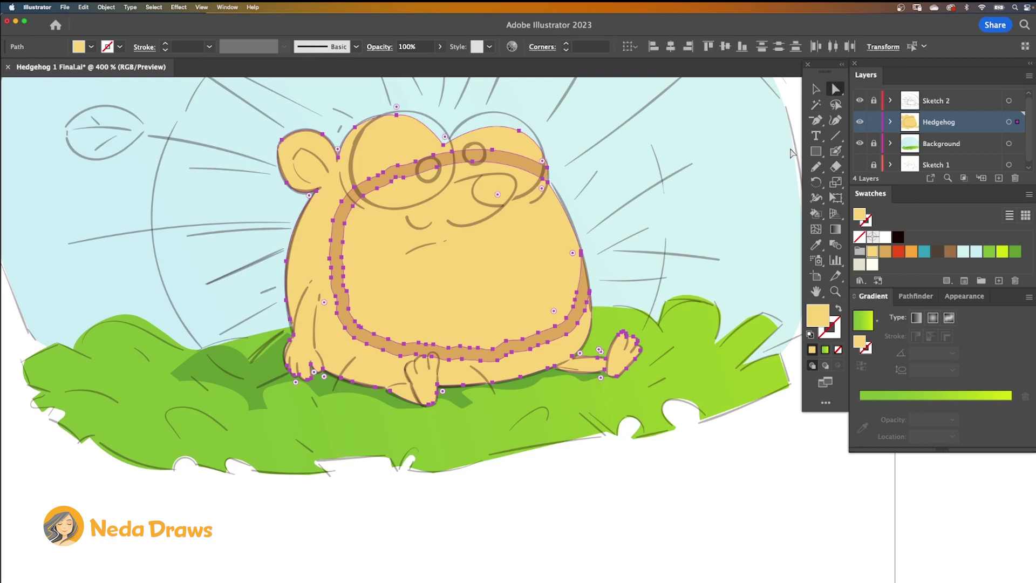
pyautogui.click(684, 244)
pyautogui.click(580, 340)
pyautogui.press('Delete')
# Smooth the lower and right edges of the yellow belly patch with the Pencil tool
pyautogui.click(574, 296)
pyautogui.press('n')
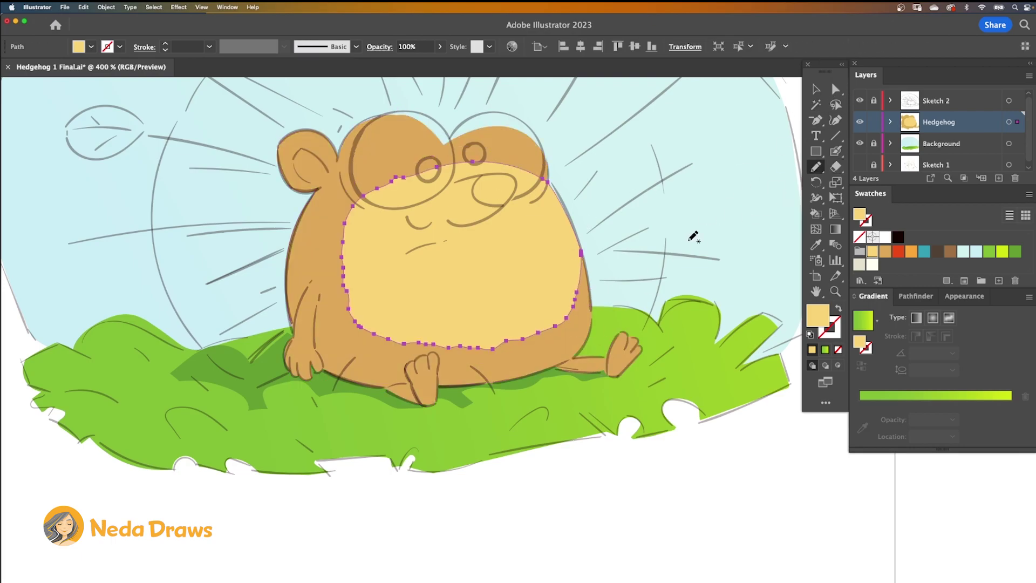
pyautogui.moveTo(575, 304); pyautogui.dragTo(585, 302)
pyautogui.moveTo(490, 341); pyautogui.dragTo(492, 345)
# Fill the tan body silhouette with a linear gradient from tan to light yellow, replacing the green stops
pyautogui.press('a')
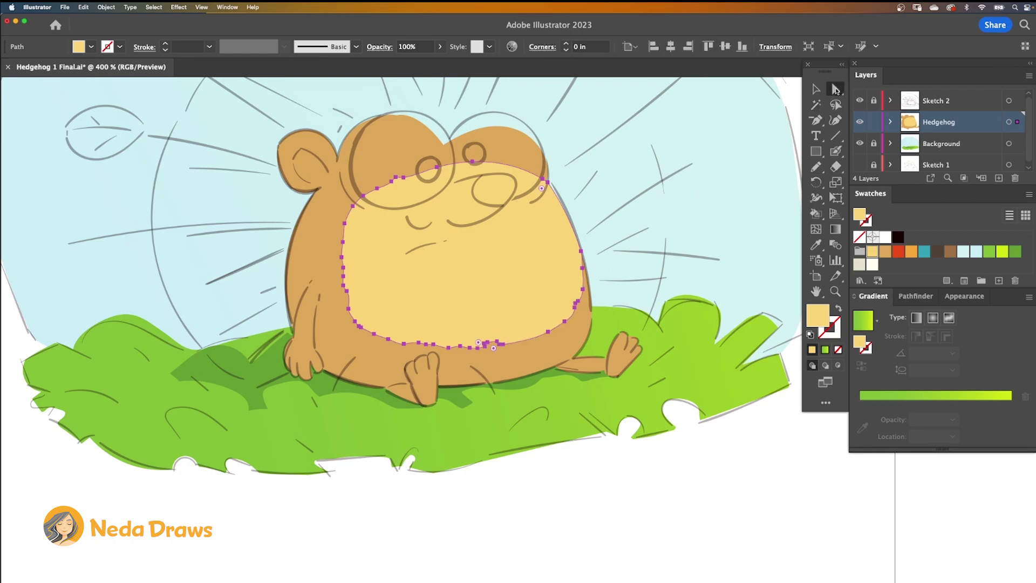
pyautogui.click(333, 245)
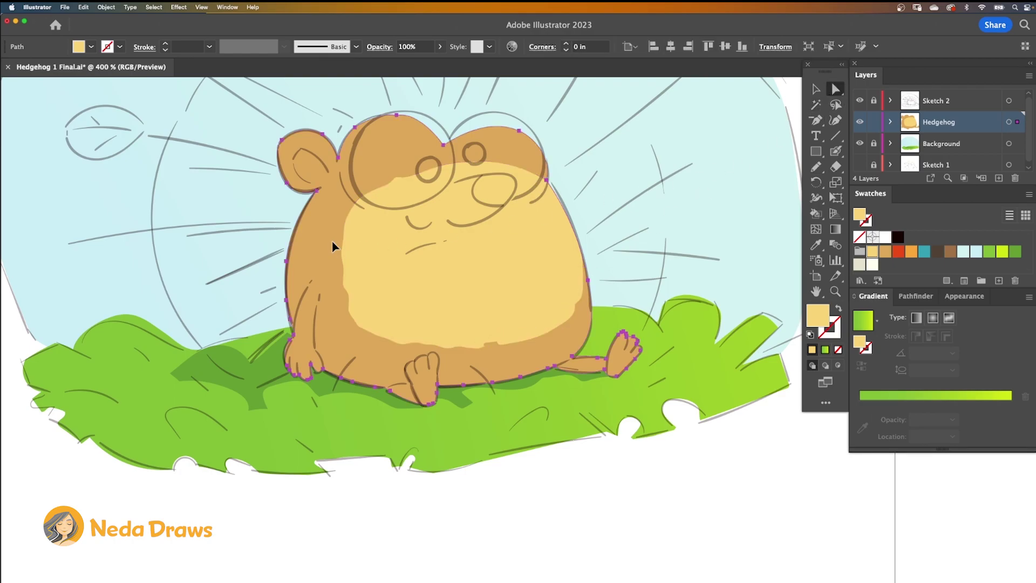
pyautogui.moveTo(888, 403); pyautogui.dragTo(888, 402)
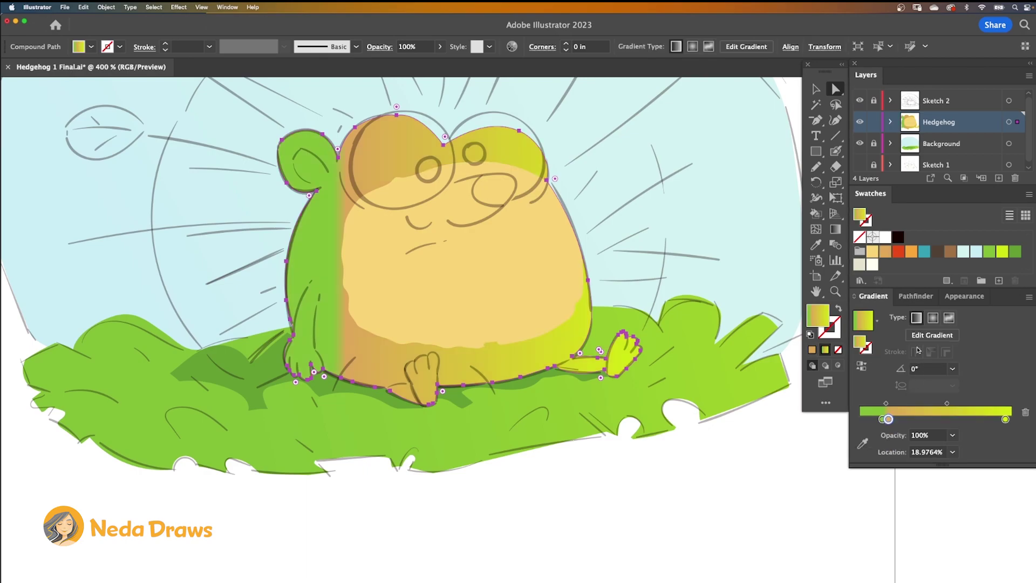
pyautogui.moveTo(875, 250); pyautogui.dragTo(909, 412)
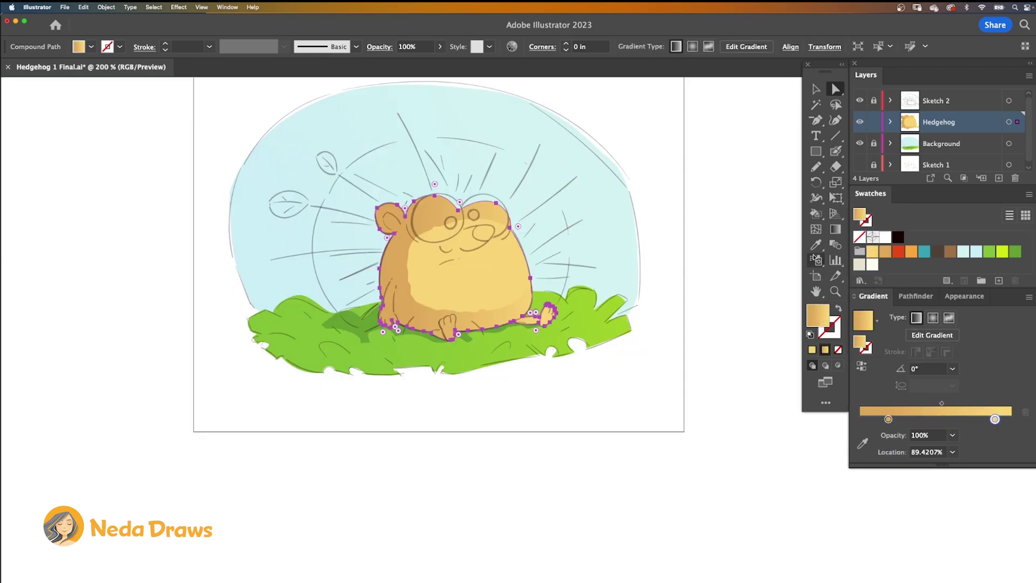
# Angle the body gradient to about 63° from the feet up past the head, placing the tan stop near its start and the yellow stop near 70%
pyautogui.press('g')
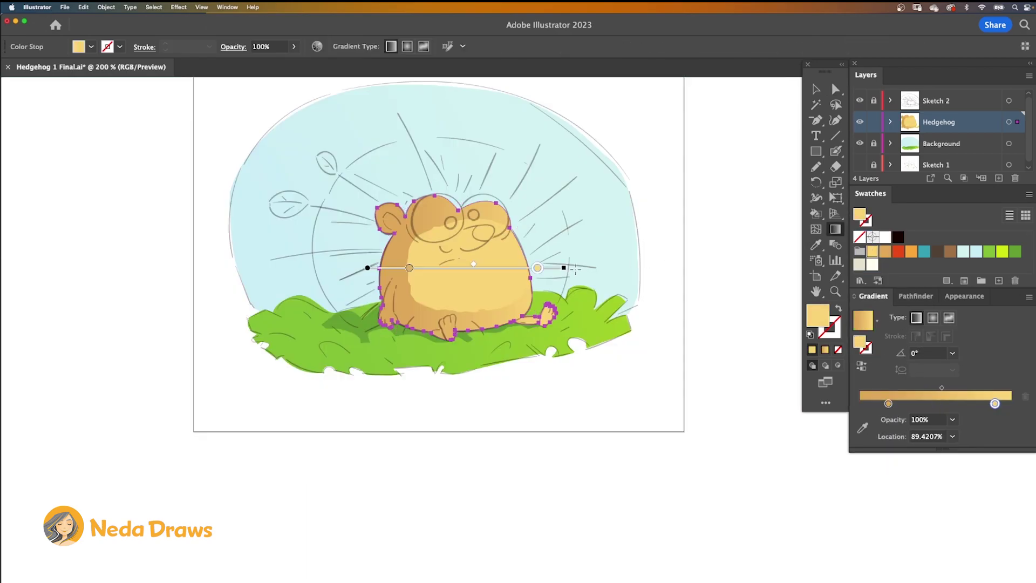
pyautogui.moveTo(423, 338)
pyautogui.mouseDown()
pyautogui.moveTo(497, 132)
pyautogui.moveTo(530, 157)
pyautogui.moveTo(527, 171)
pyautogui.moveTo(515, 165)
pyautogui.mouseUp()
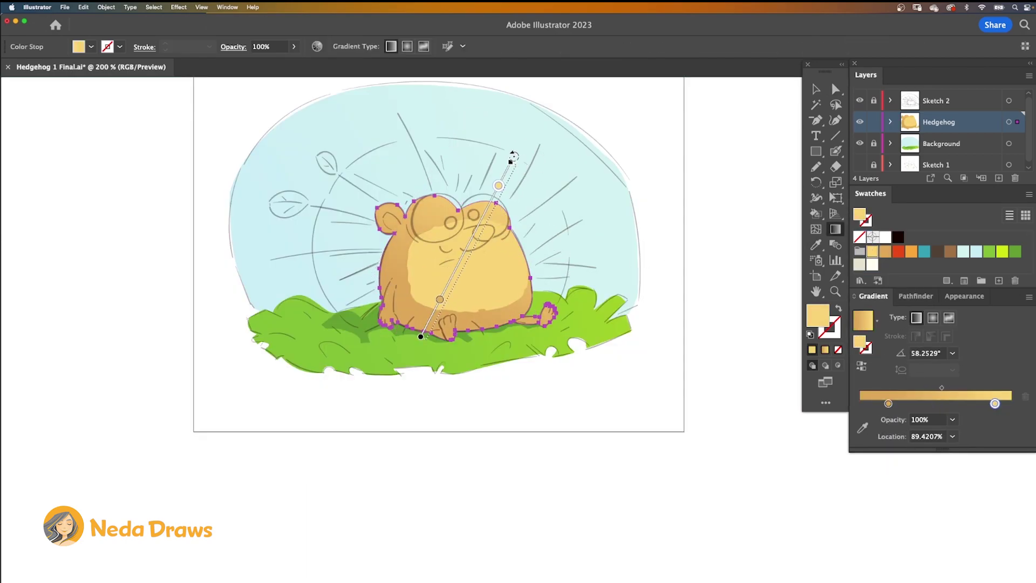
pyautogui.click(433, 330)
pyautogui.moveTo(433, 331); pyautogui.dragTo(431, 331)
pyautogui.moveTo(503, 188); pyautogui.dragTo(482, 231)
pyautogui.moveTo(446, 299); pyautogui.dragTo(438, 316)
pyautogui.moveTo(474, 246); pyautogui.dragTo(480, 233)
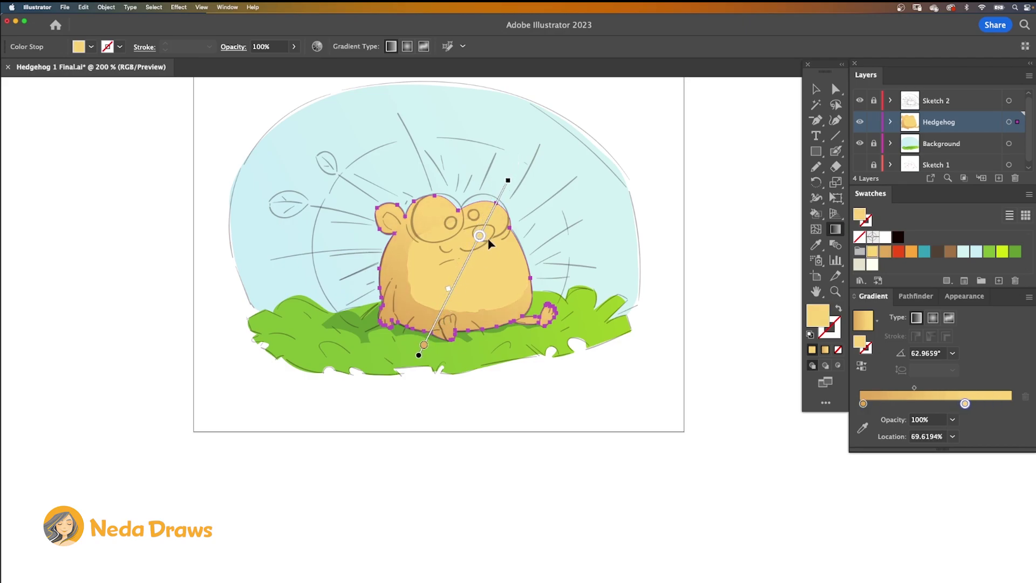
pyautogui.press('super+shift+a')
# Draw an ellipse over each of the hedgehog's eyes, filled with the beige-grey swatch
pyautogui.moveTo(815, 152); pyautogui.dragTo(851, 185)
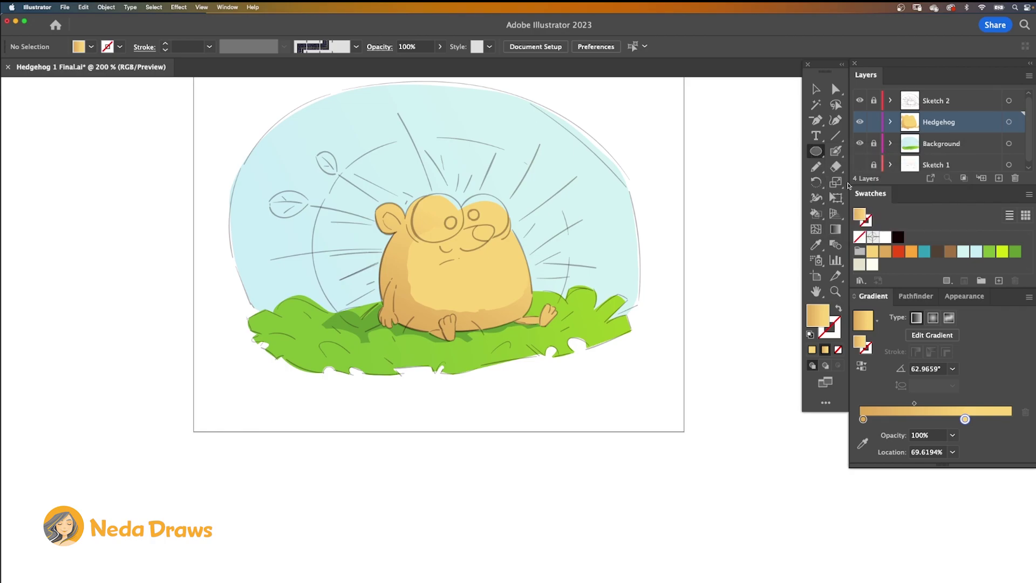
pyautogui.click(859, 265)
pyautogui.moveTo(463, 195); pyautogui.dragTo(508, 239)
pyautogui.moveTo(415, 194); pyautogui.dragTo(463, 242)
pyautogui.press('super+shift+a')
# Draw a smaller off-white ellipse inside each eye and add black round pupils over the sketched ones
pyautogui.click(872, 264)
pyautogui.moveTo(466, 194); pyautogui.dragTo(505, 230)
pyautogui.moveTo(425, 199); pyautogui.dragTo(464, 236)
pyautogui.press('super+shift+a')
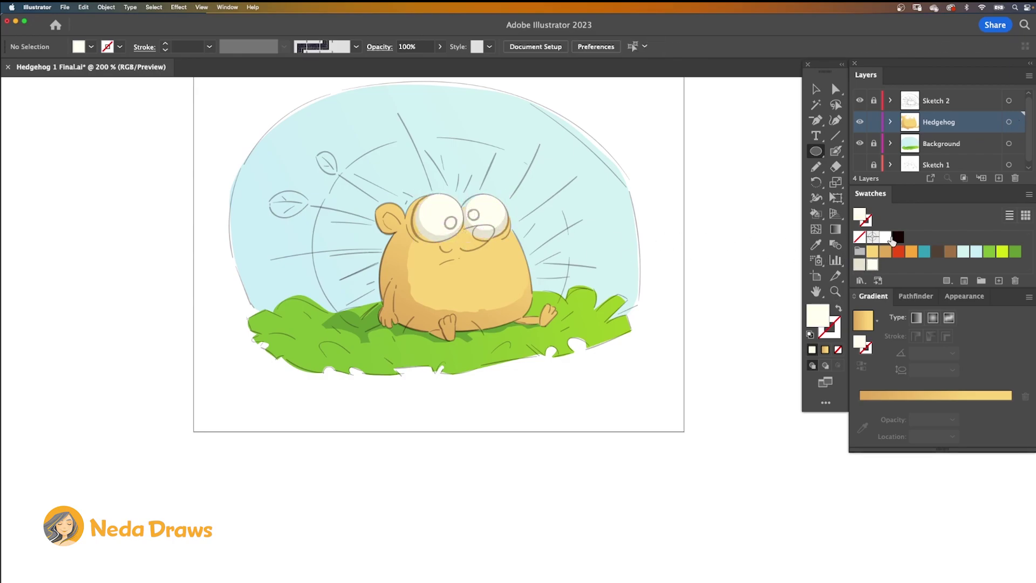
pyautogui.moveTo(479, 220); pyautogui.dragTo(459, 231)
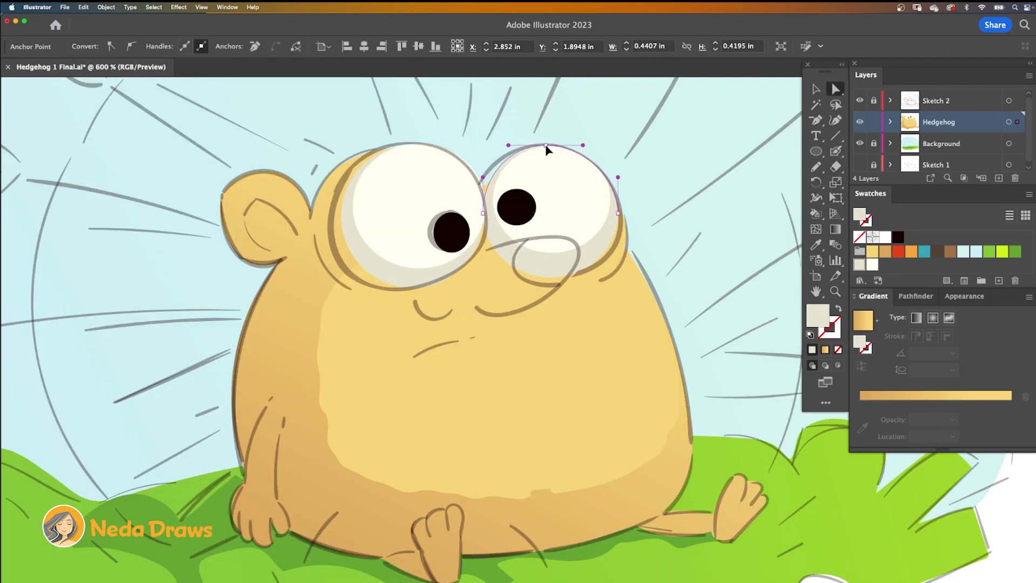
# Reshape the beige and off-white ellipses of the eye above the nose so their edges follow the sketched outline
pyautogui.moveTo(545, 144); pyautogui.dragTo(544, 144)
pyautogui.moveTo(477, 208); pyautogui.dragTo(474, 207)
pyautogui.moveTo(551, 277); pyautogui.dragTo(551, 282)
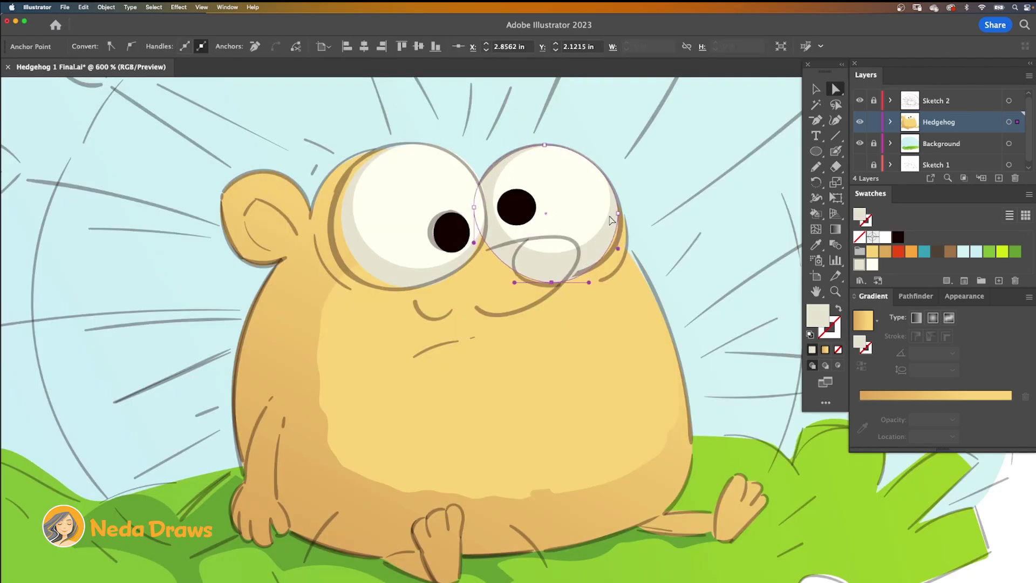
pyautogui.moveTo(618, 215); pyautogui.dragTo(622, 221)
pyautogui.moveTo(551, 282); pyautogui.dragTo(552, 278)
pyautogui.click(496, 204)
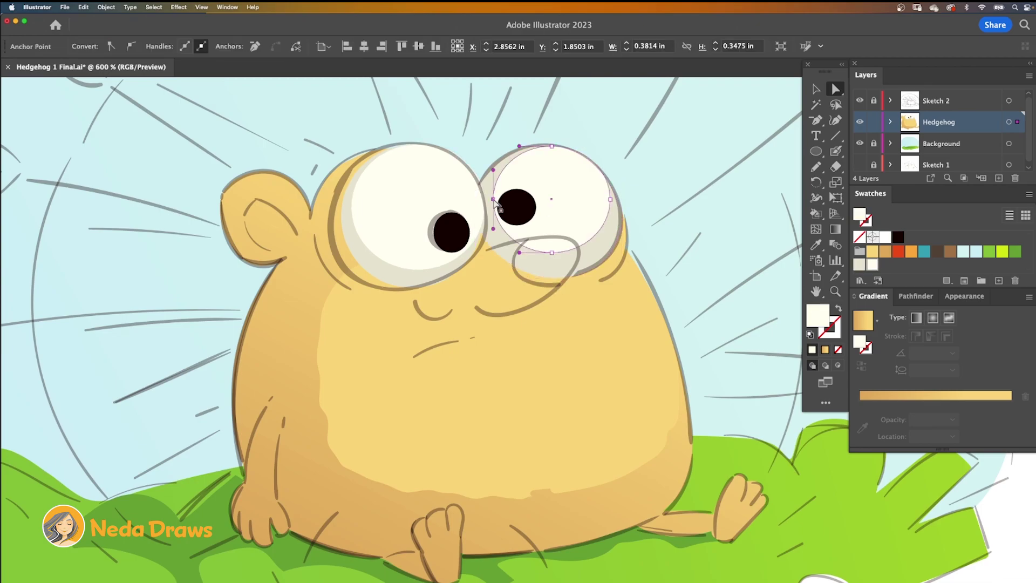
pyautogui.moveTo(494, 200); pyautogui.dragTo(488, 191)
pyautogui.moveTo(552, 147); pyautogui.dragTo(549, 145)
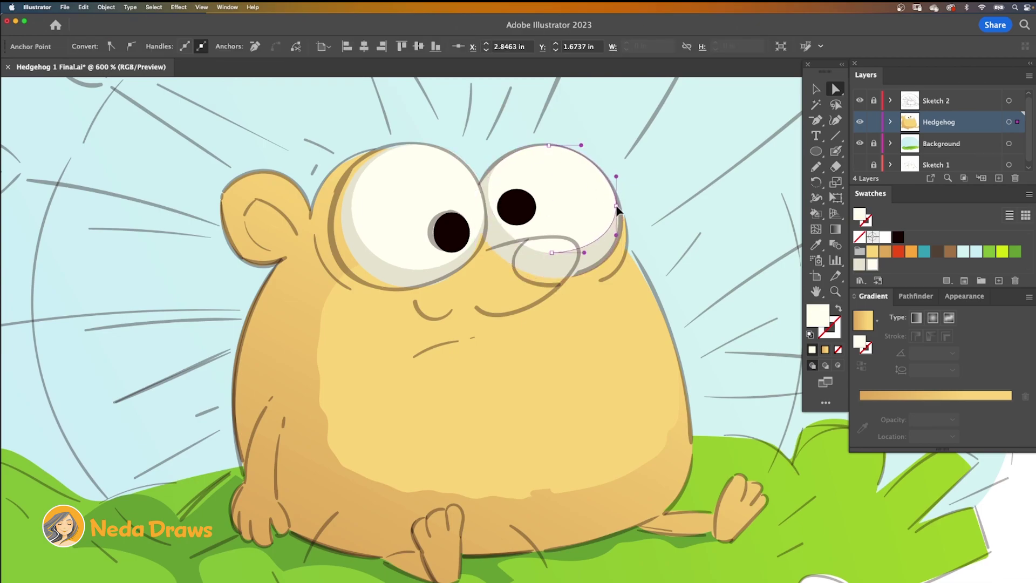
# Reshape both ellipses of the eye nearer the ear to follow the sketch, leaving a beige shadow rim
pyautogui.click(363, 212)
pyautogui.moveTo(352, 207); pyautogui.dragTo(331, 220)
pyautogui.click(346, 218)
pyautogui.moveTo(414, 144); pyautogui.dragTo(362, 143)
pyautogui.moveTo(483, 216); pyautogui.dragTo(487, 221)
pyautogui.moveTo(412, 287); pyautogui.dragTo(399, 290)
# Nudge the anchor points of the black pupils to match the sketched pupils
pyautogui.click(442, 234)
pyautogui.moveTo(434, 232); pyautogui.dragTo(428, 233)
pyautogui.moveTo(452, 212); pyautogui.dragTo(448, 210)
pyautogui.moveTo(451, 253); pyautogui.dragTo(449, 253)
pyautogui.press('super+shift+a')
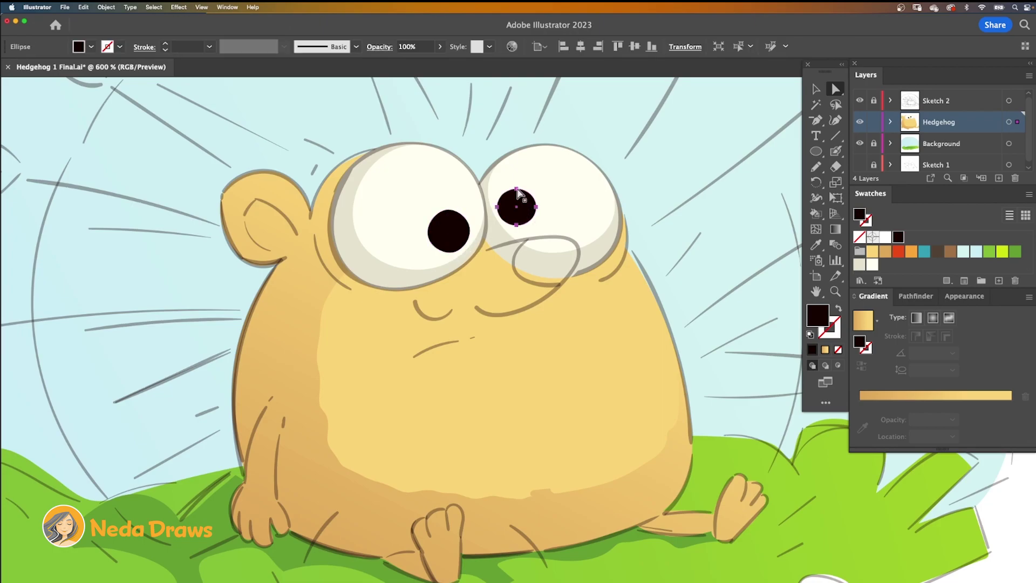
# Draw a red ellipse over the sketched snout, tilt it and reshape its points to fit the outline
pyautogui.click(899, 252)
pyautogui.press('l')
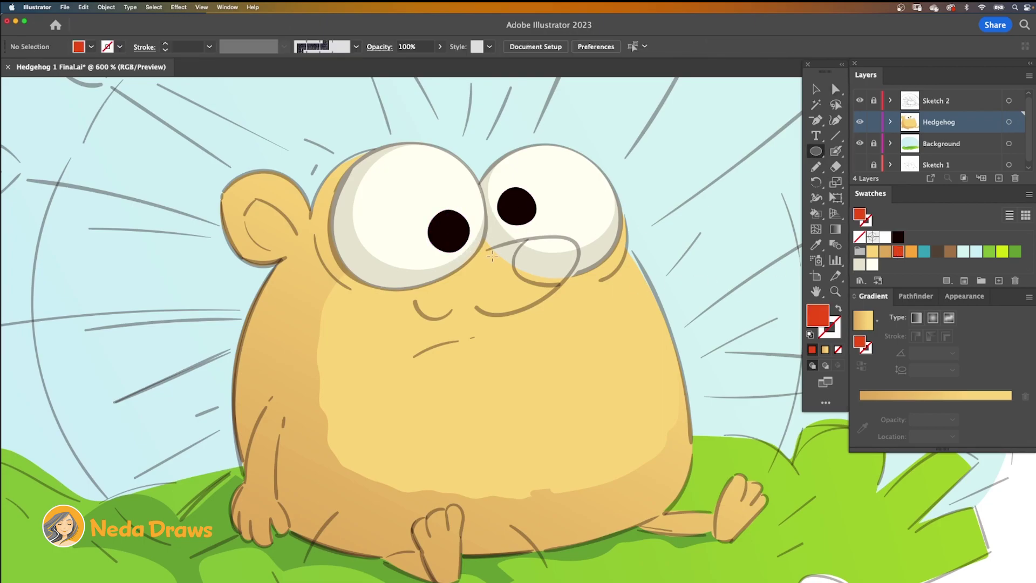
pyautogui.moveTo(481, 254); pyautogui.dragTo(540, 306)
pyautogui.moveTo(547, 316); pyautogui.dragTo(576, 263)
pyautogui.press('a')
pyautogui.moveTo(500, 248); pyautogui.dragTo(582, 225)
pyautogui.moveTo(576, 262); pyautogui.dragTo(579, 260)
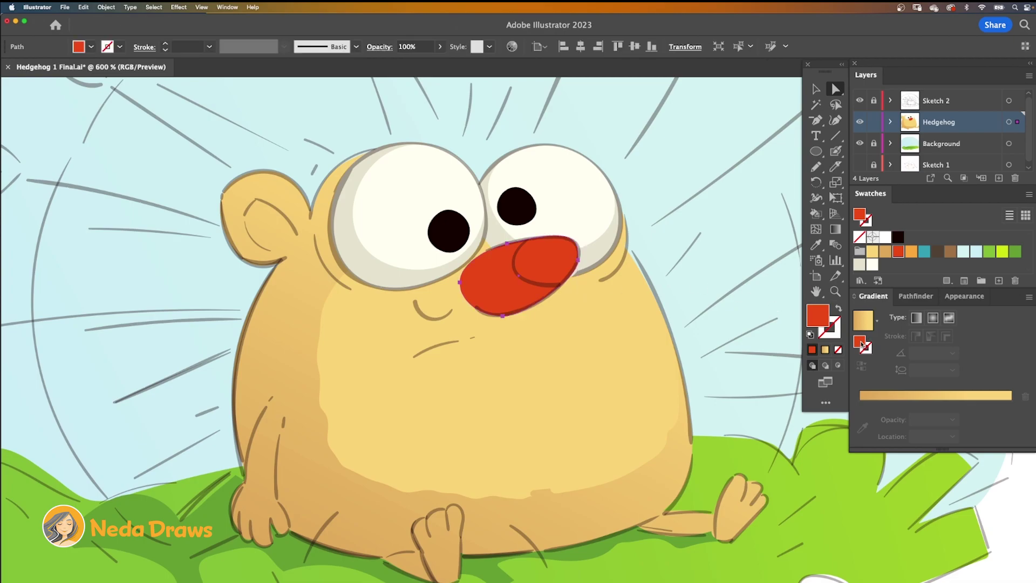
# Fill the snout with a linear gradient from light yellow at its base to red at the tip, at about 24.5°
pyautogui.click(862, 348)
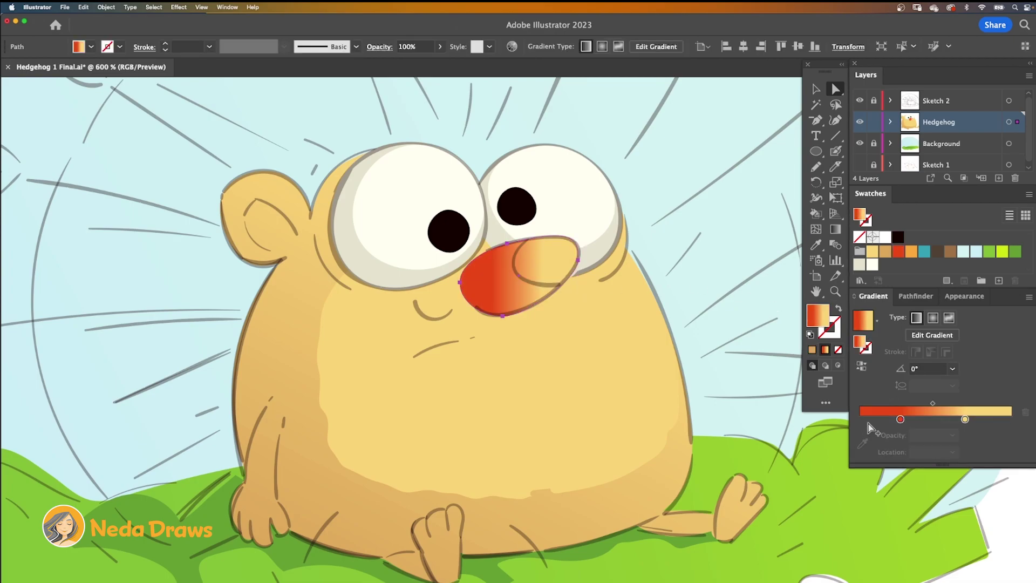
pyautogui.click(862, 367)
pyautogui.click(835, 229)
pyautogui.moveTo(580, 275)
pyautogui.mouseDown()
pyautogui.moveTo(649, 276)
pyautogui.moveTo(639, 214)
pyautogui.mouseUp()
pyautogui.moveTo(518, 275); pyautogui.dragTo(475, 294)
pyautogui.moveTo(549, 262); pyautogui.dragTo(508, 280)
pyautogui.moveTo(546, 262); pyautogui.dragTo(563, 254)
pyautogui.moveTo(434, 313); pyautogui.dragTo(475, 295)
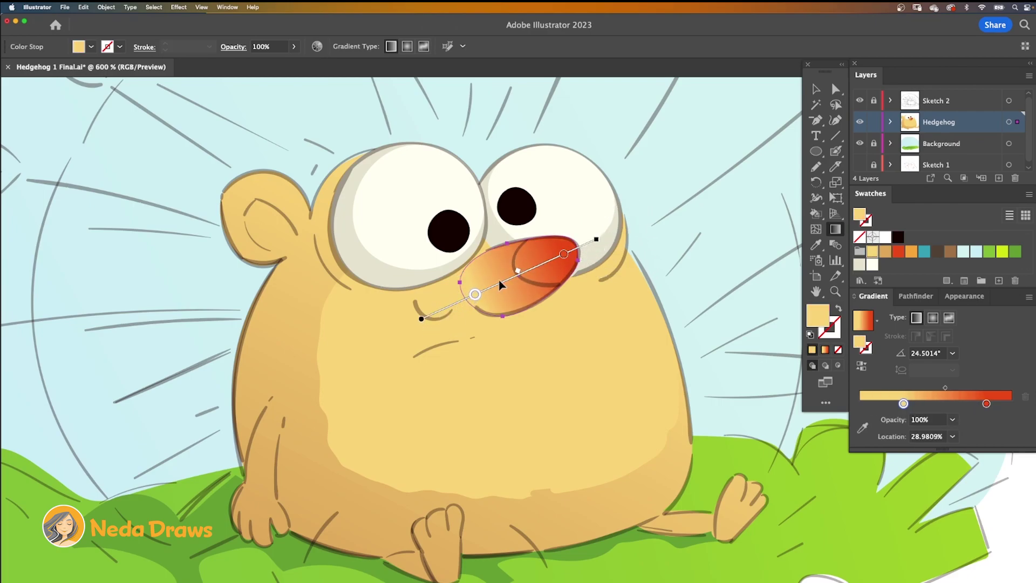
# Copy the gradient snout shape and paste the duplicate in front of it
pyautogui.press('super+shift+a')
pyautogui.press('v')
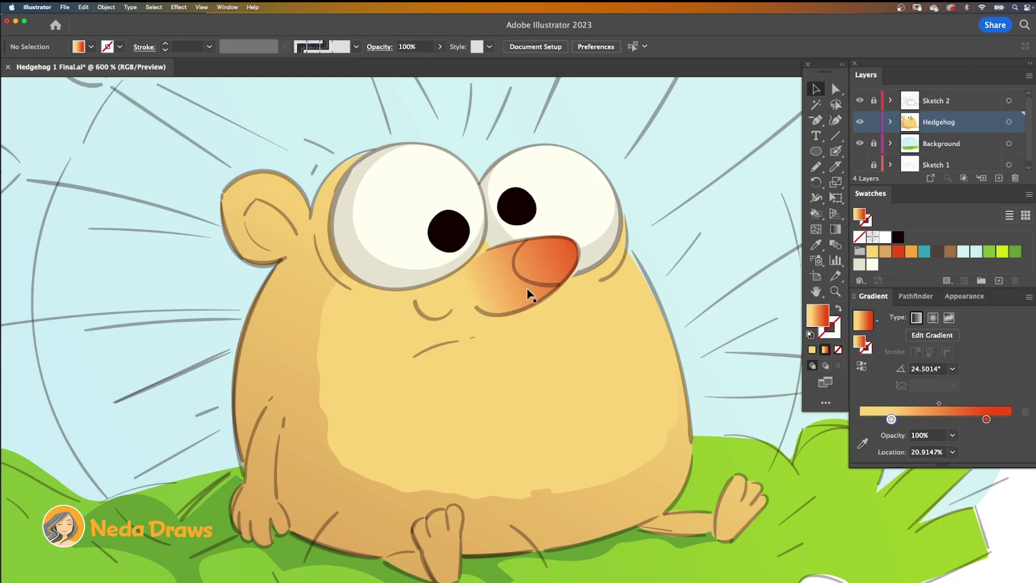
pyautogui.click(527, 293)
pyautogui.rightClick(522, 276)
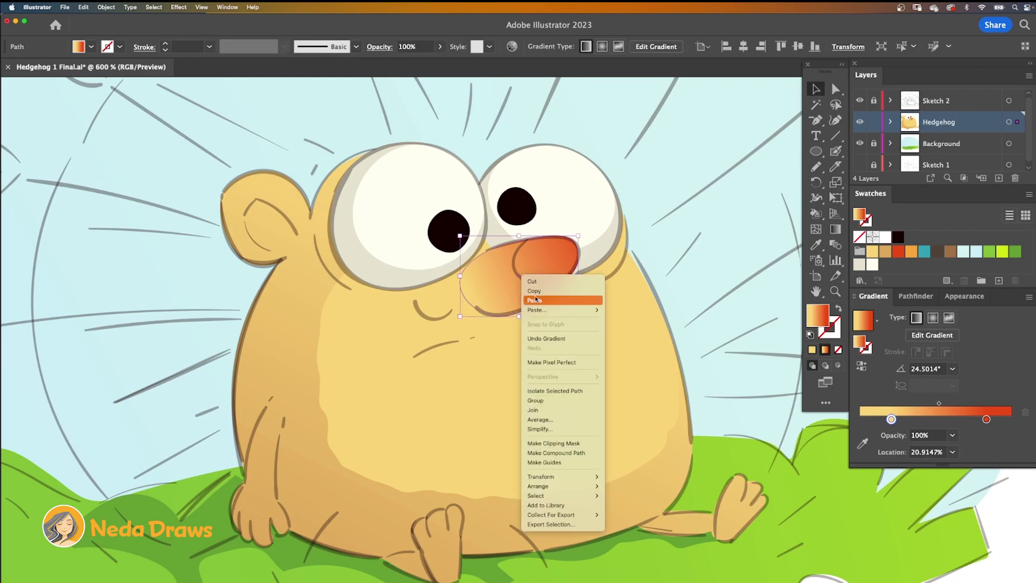
pyautogui.moveTo(540, 309)
pyautogui.click(659, 296)
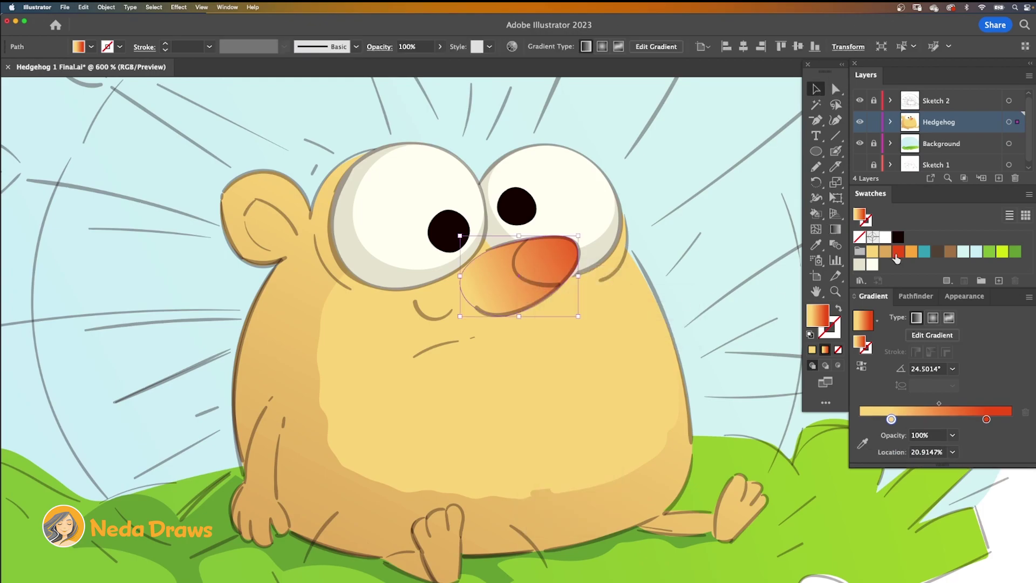
# Fill the snout duplicate with red, erase along the nose tip's sketched edge and delete the part behind the tip
pyautogui.click(898, 251)
pyautogui.moveTo(836, 167); pyautogui.dragTo(869, 168)
pyautogui.moveTo(523, 230)
pyautogui.mouseDown()
pyautogui.moveTo(506, 260)
pyautogui.moveTo(516, 284)
pyautogui.moveTo(558, 297)
pyautogui.mouseUp()
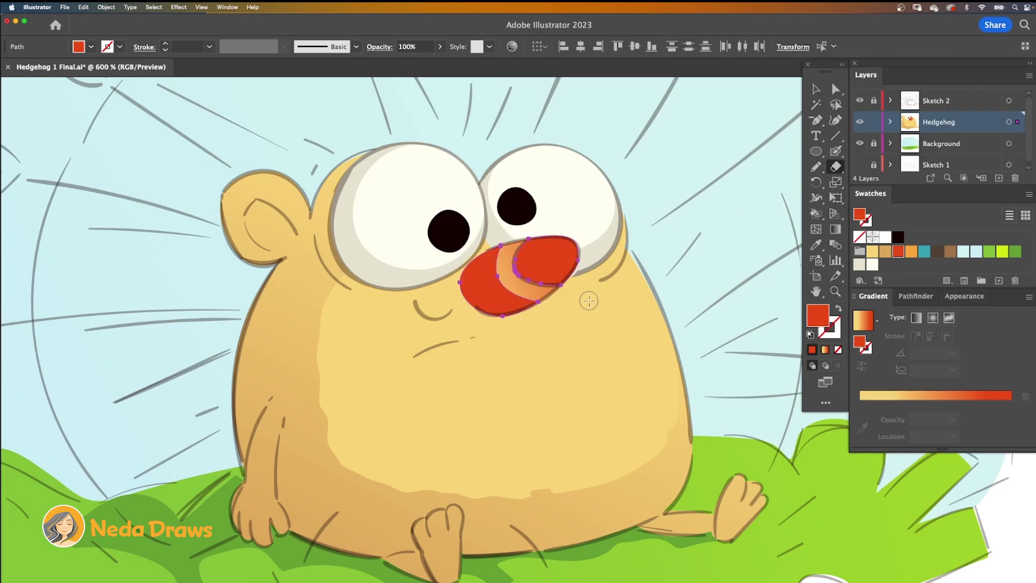
pyautogui.press('super+shift+a')
pyautogui.press('v')
pyautogui.click(572, 263)
# Copy the tan body silhouette and paste the duplicate in front of the original
pyautogui.press('super+minus')
pyautogui.press('super+minus')
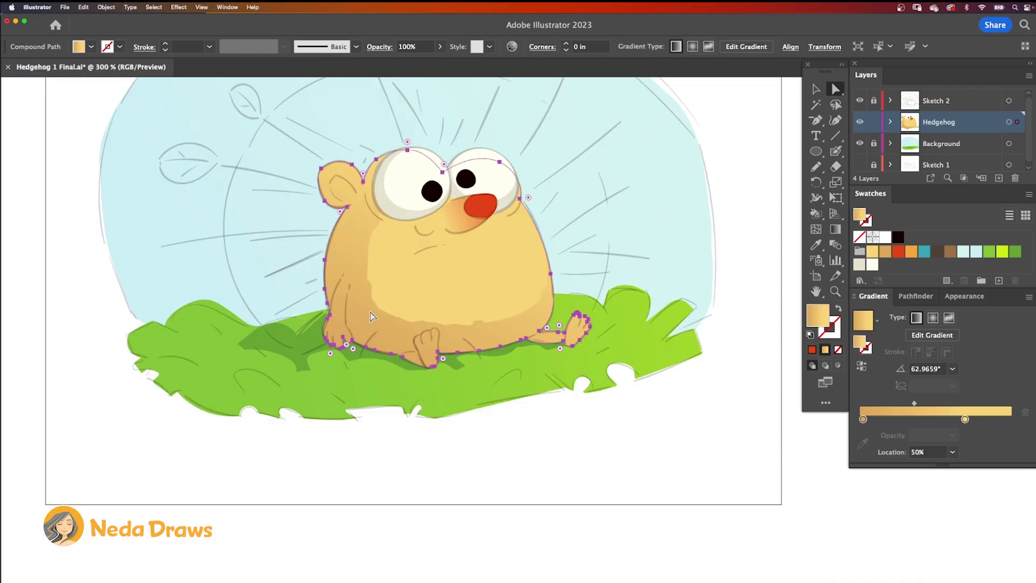
pyautogui.rightClick(532, 165)
pyautogui.click(542, 178)
pyautogui.rightClick(543, 154)
pyautogui.moveTo(555, 186)
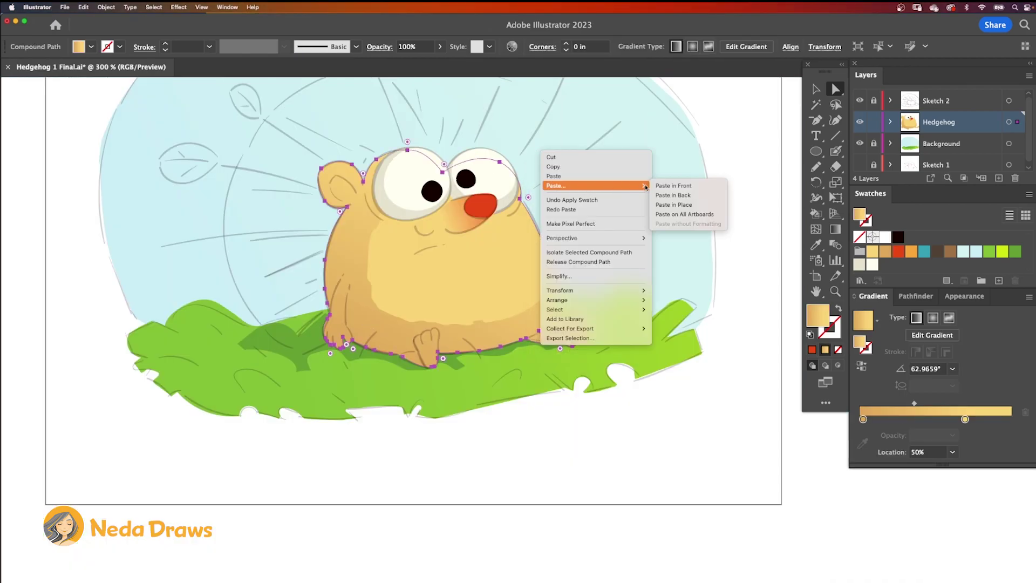
pyautogui.click(673, 186)
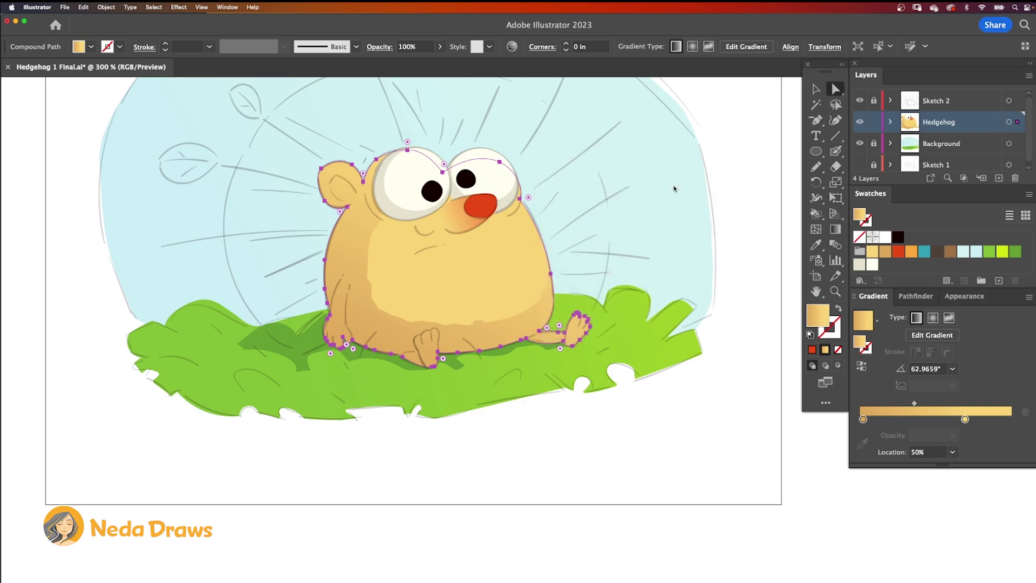
# Fill the body duplicate with red and erase around the inner ear, arm and both feet to separate them
pyautogui.click(898, 251)
pyautogui.hotkey('shift', 'e')
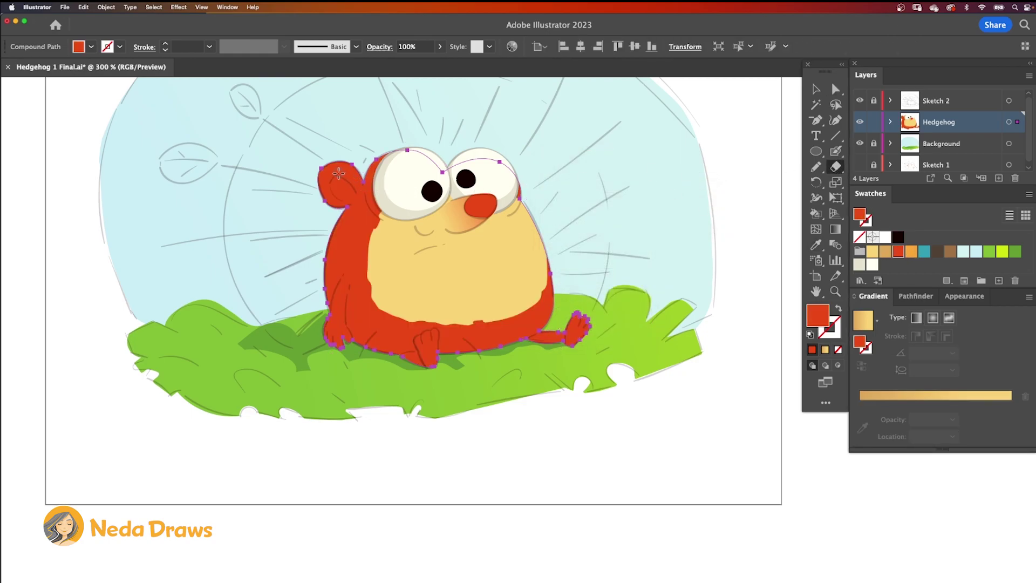
pyautogui.moveTo(338, 173)
pyautogui.mouseDown()
pyautogui.moveTo(359, 181)
pyautogui.moveTo(327, 186)
pyautogui.moveTo(346, 204)
pyautogui.mouseUp()
pyautogui.moveTo(323, 323)
pyautogui.mouseDown()
pyautogui.moveTo(326, 293)
pyautogui.moveTo(347, 270)
pyautogui.moveTo(356, 341)
pyautogui.mouseUp()
pyautogui.moveTo(426, 374)
pyautogui.mouseDown()
pyautogui.moveTo(411, 351)
pyautogui.moveTo(419, 327)
pyautogui.moveTo(448, 341)
pyautogui.moveTo(443, 362)
pyautogui.mouseUp()
pyautogui.moveTo(559, 350)
pyautogui.mouseDown()
pyautogui.moveTo(559, 324)
pyautogui.moveTo(556, 363)
pyautogui.mouseUp()
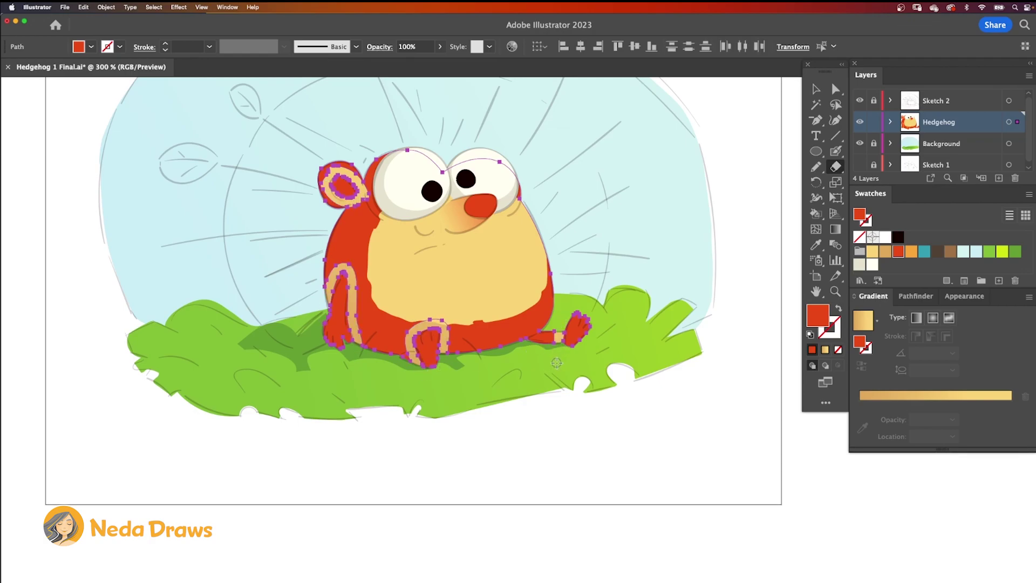
# Delete the leftover red body pieces and fill the inner ear with the teal swatch
pyautogui.press('super+shift+a')
pyautogui.click(835, 89)
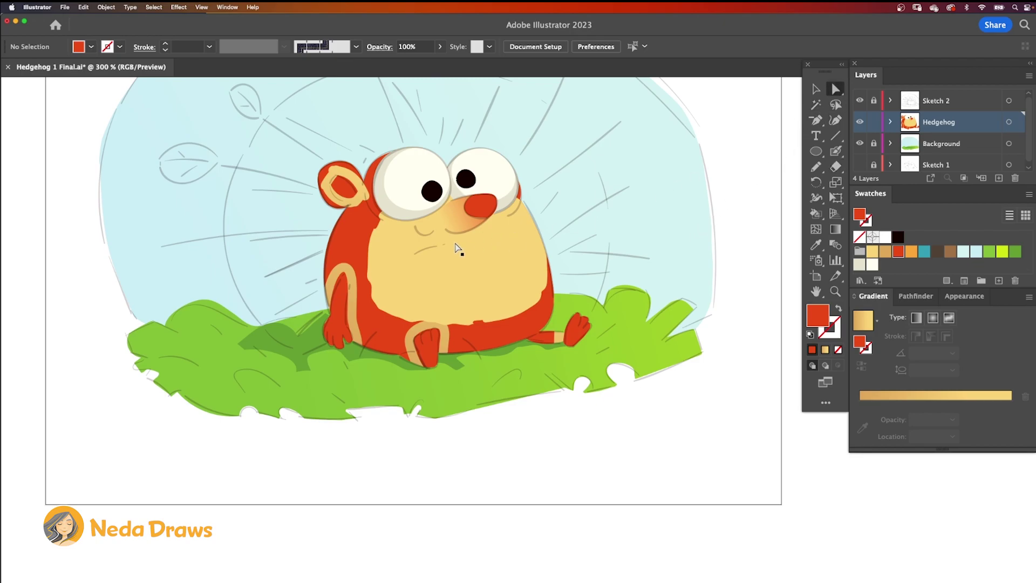
pyautogui.click(358, 234)
pyautogui.press('Delete')
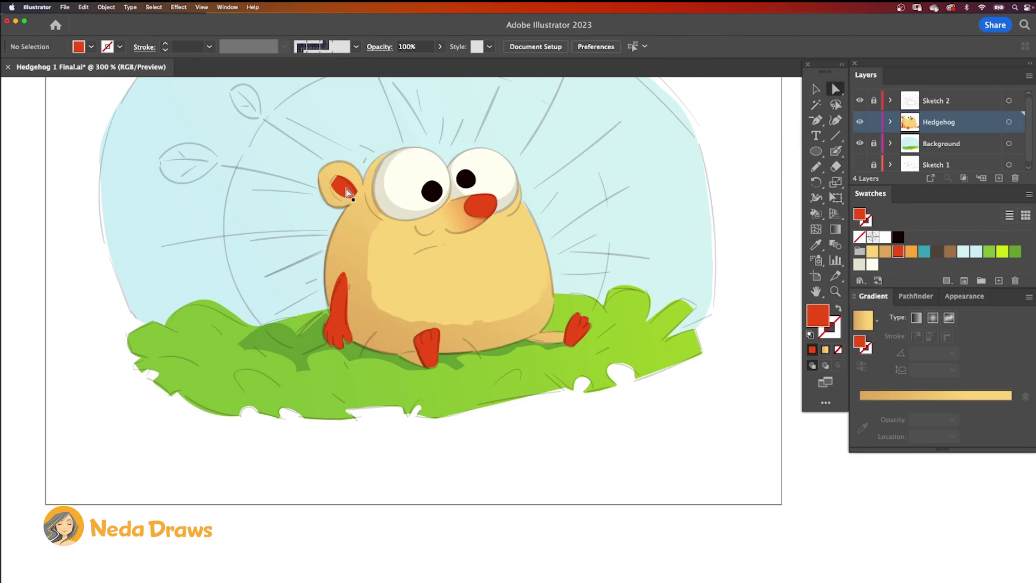
pyautogui.click(351, 194)
pyautogui.click(924, 253)
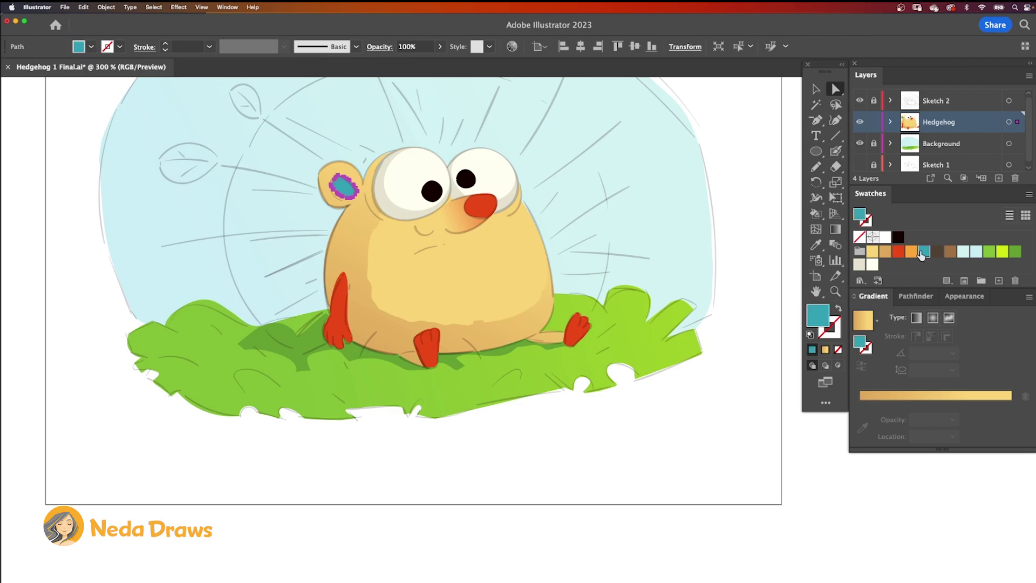
# Reduce the opacity of the red arm and both feet to 30%
pyautogui.click(577, 332)
pyautogui.keyDown('shift'); pyautogui.click(429, 345); pyautogui.keyUp('shift')
pyautogui.keyDown('shift'); pyautogui.click(340, 313); pyautogui.keyUp('shift')
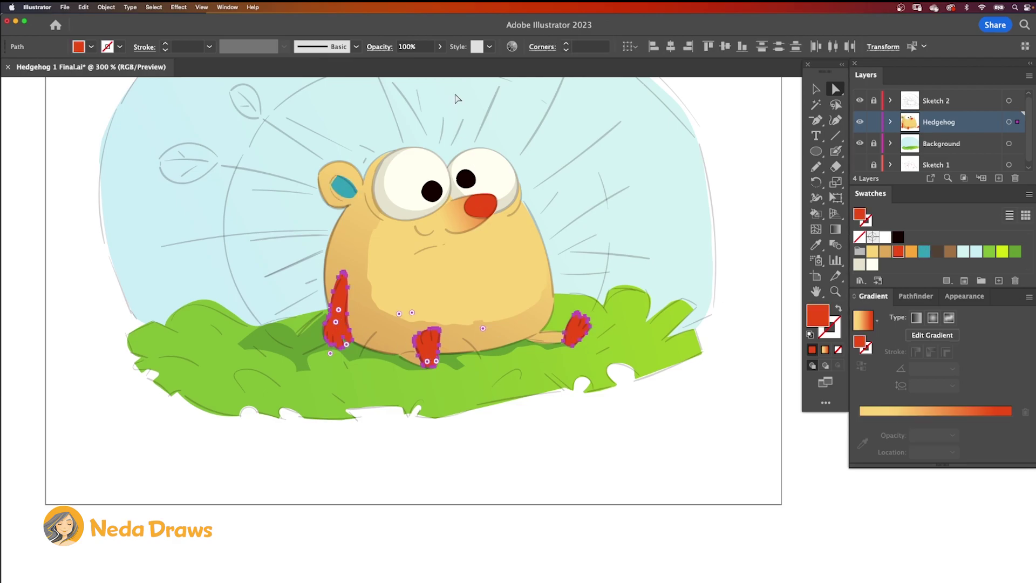
pyautogui.click(440, 46)
pyautogui.moveTo(437, 63); pyautogui.dragTo(406, 64)
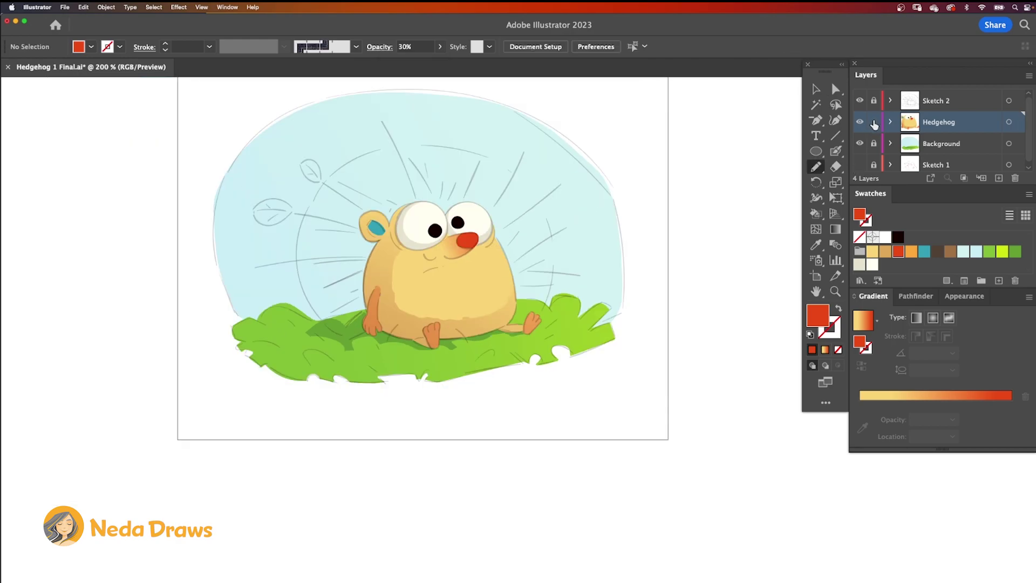
# Lock the Hedgehog layer and add a new layer named Quills directly above the Background layer
pyautogui.moveTo(912, 185); pyautogui.dragTo(910, 192)
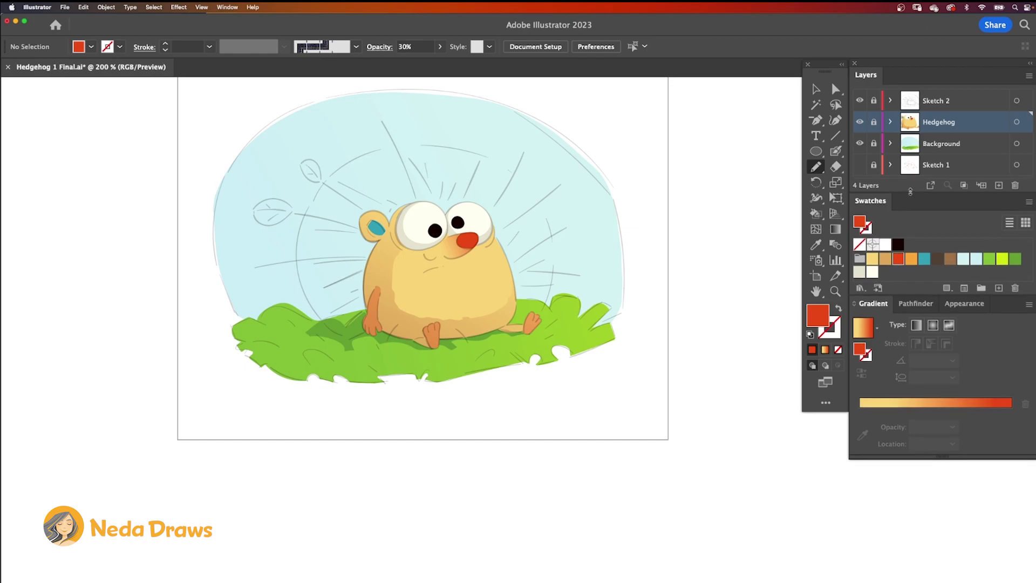
pyautogui.click(935, 147)
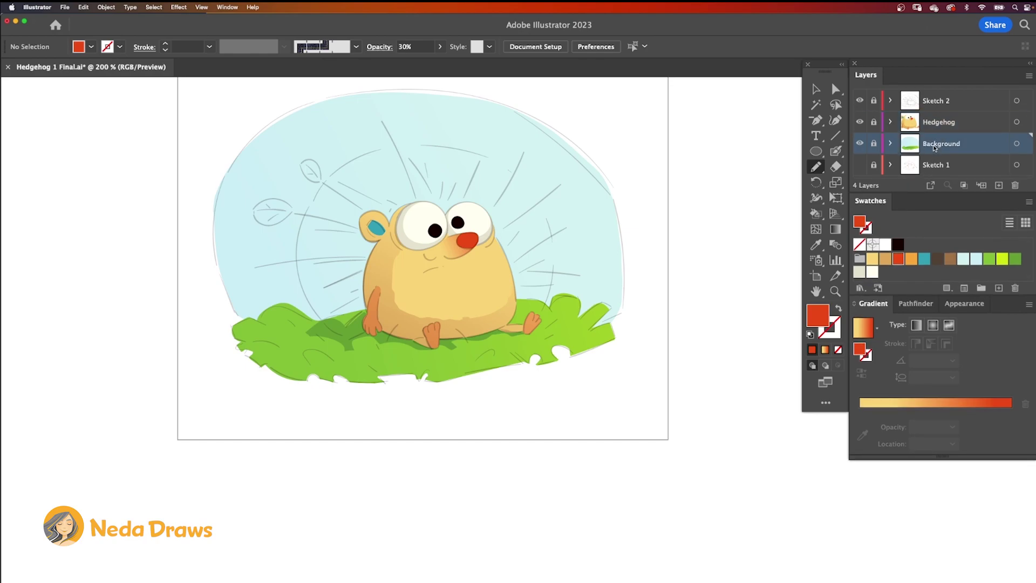
pyautogui.click(999, 185)
pyautogui.write('Quills')
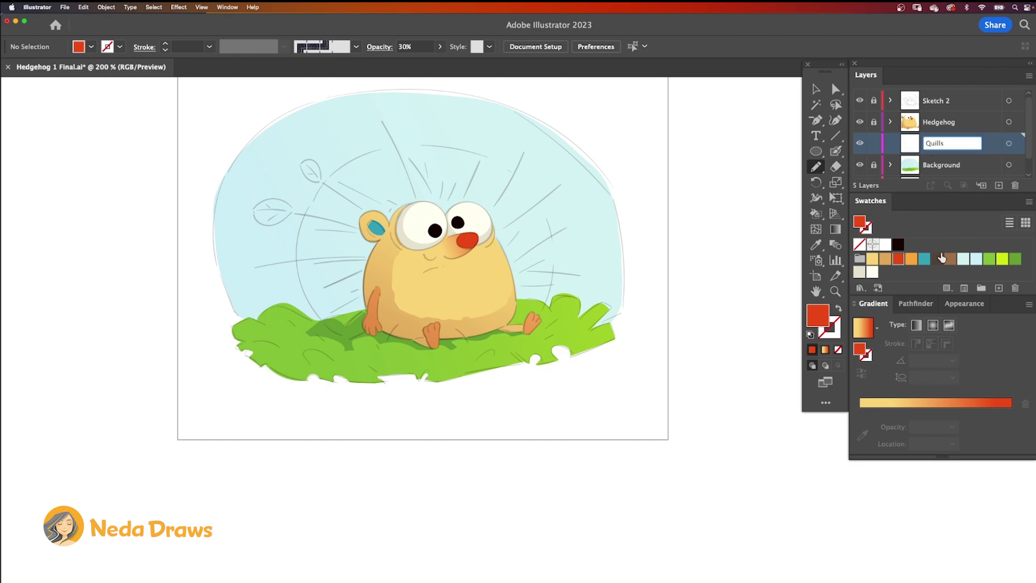
pyautogui.press('Return')
# Draw a brown ellipse about 2.33 by 1.91 in behind the hedgehog on the Quills layer
pyautogui.click(950, 259)
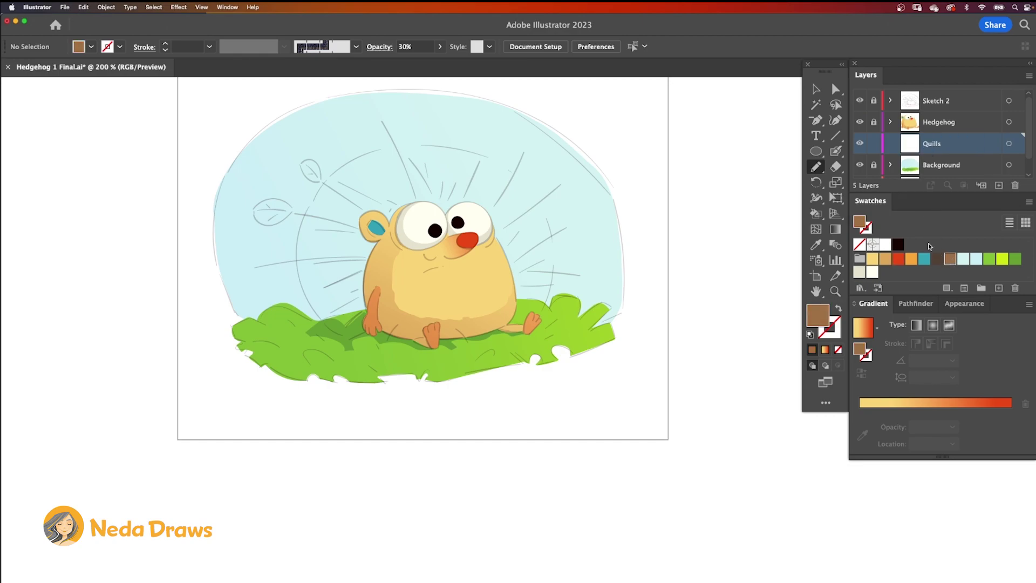
pyautogui.click(816, 152)
pyautogui.moveTo(343, 159); pyautogui.dragTo(542, 345)
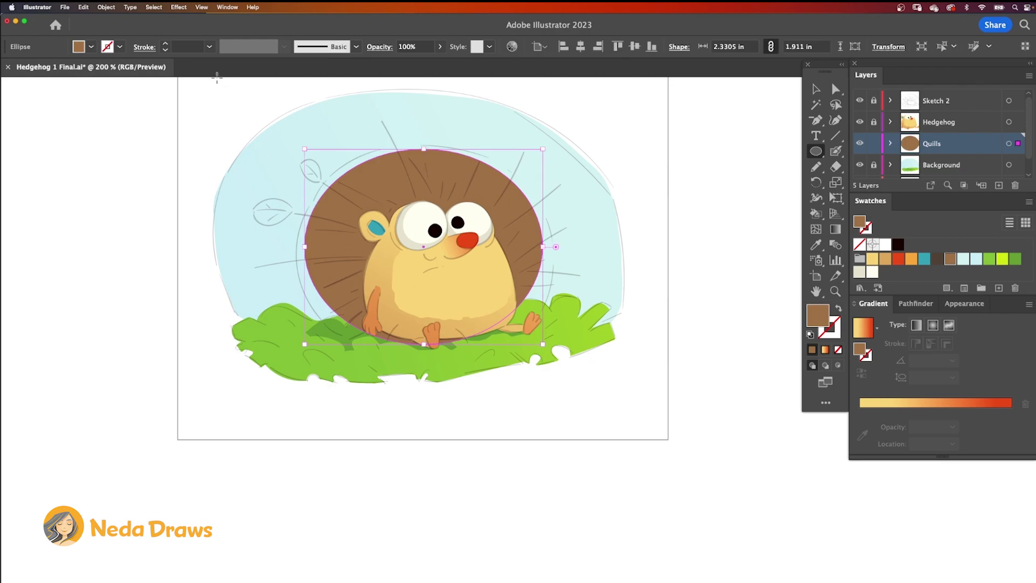
# Roughen the brown ellipse with a relative size of 10%, a detail of 65 per inch and corner points
pyautogui.click(179, 8)
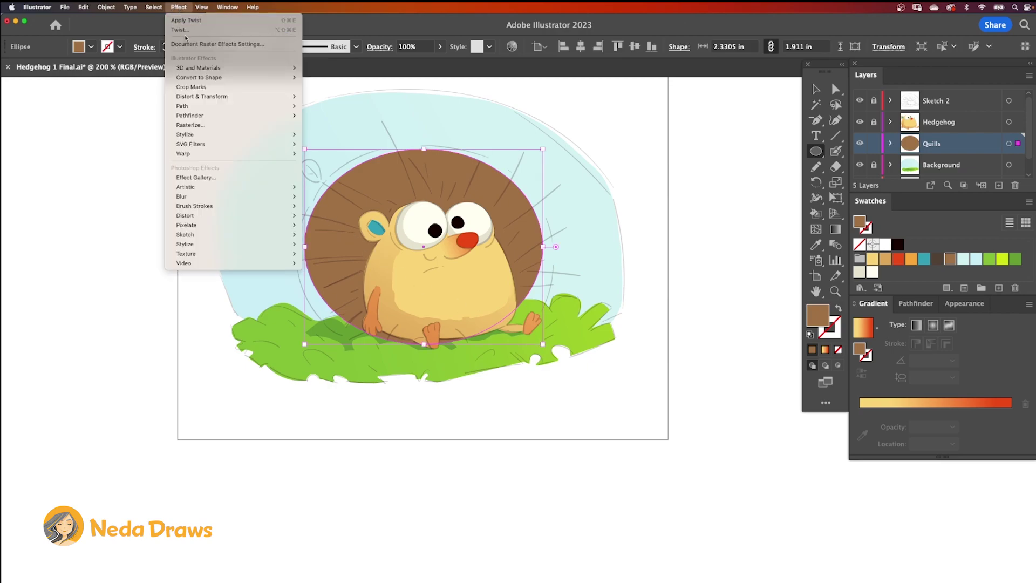
pyautogui.moveTo(194, 99)
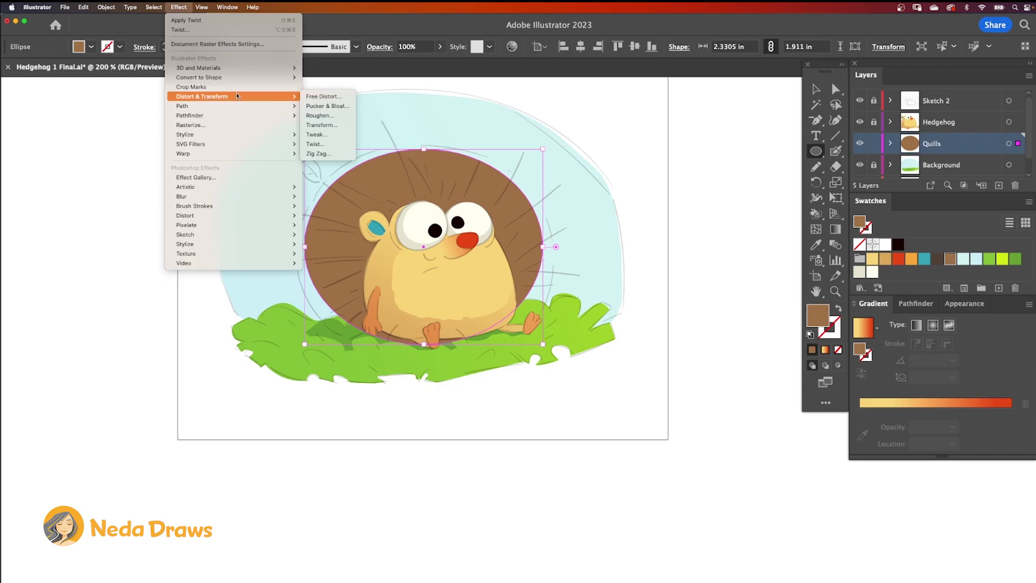
pyautogui.click(320, 116)
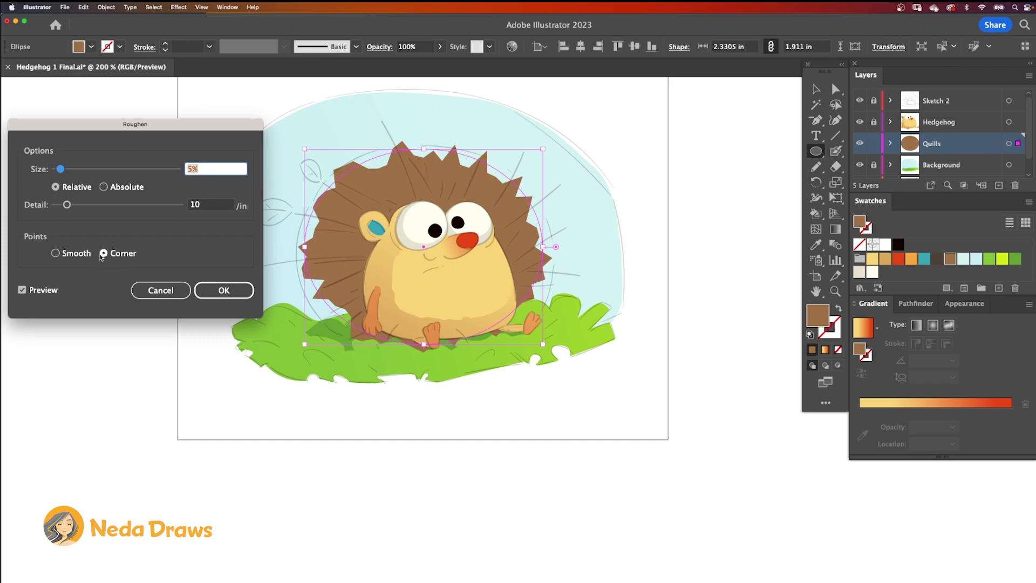
pyautogui.moveTo(62, 171); pyautogui.dragTo(68, 171)
pyautogui.moveTo(68, 207); pyautogui.dragTo(139, 206)
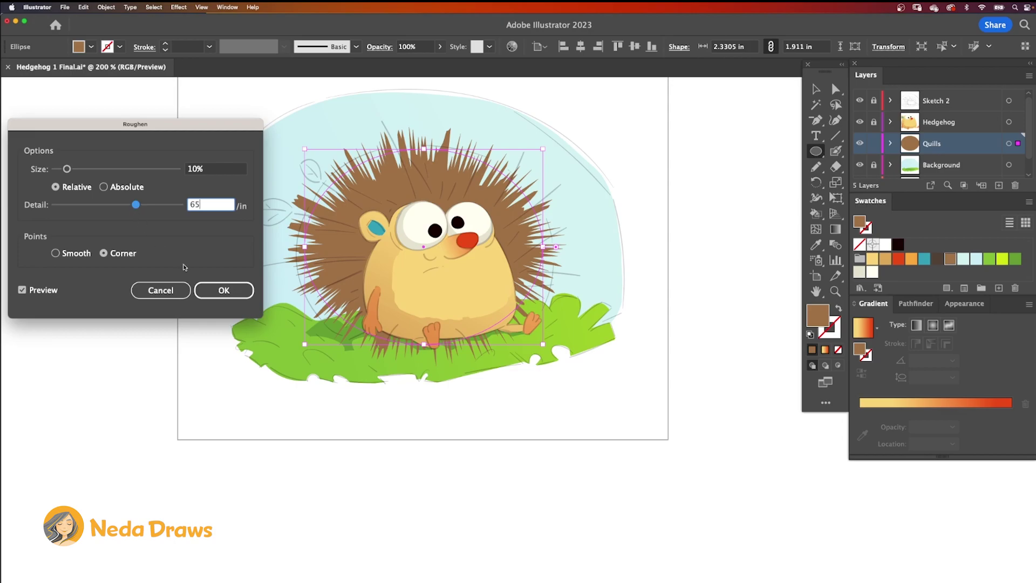
pyautogui.click(217, 289)
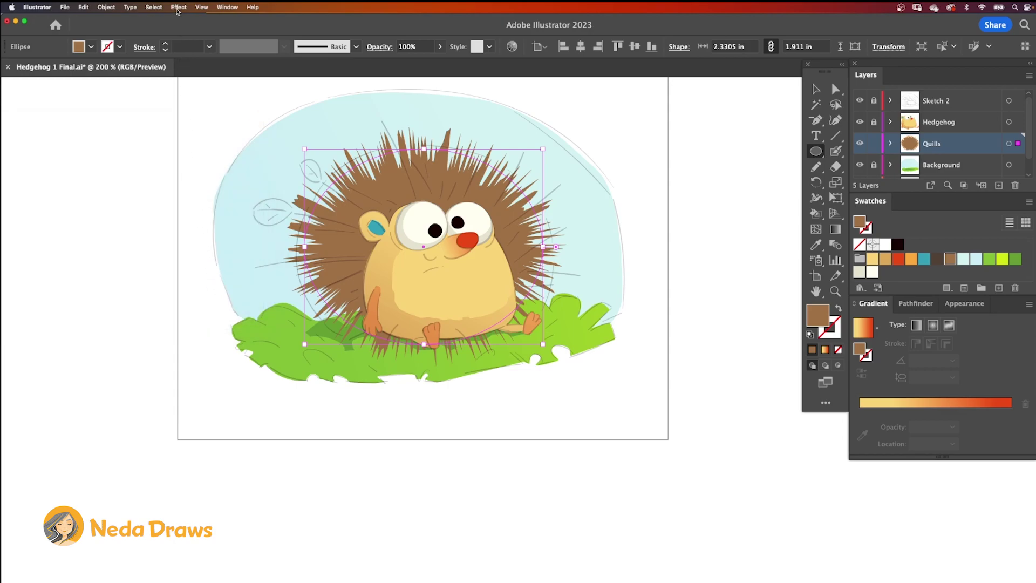
# Apply a horizontal Twist warp with a 28% bend to the roughened brown ellipse
pyautogui.click(178, 7)
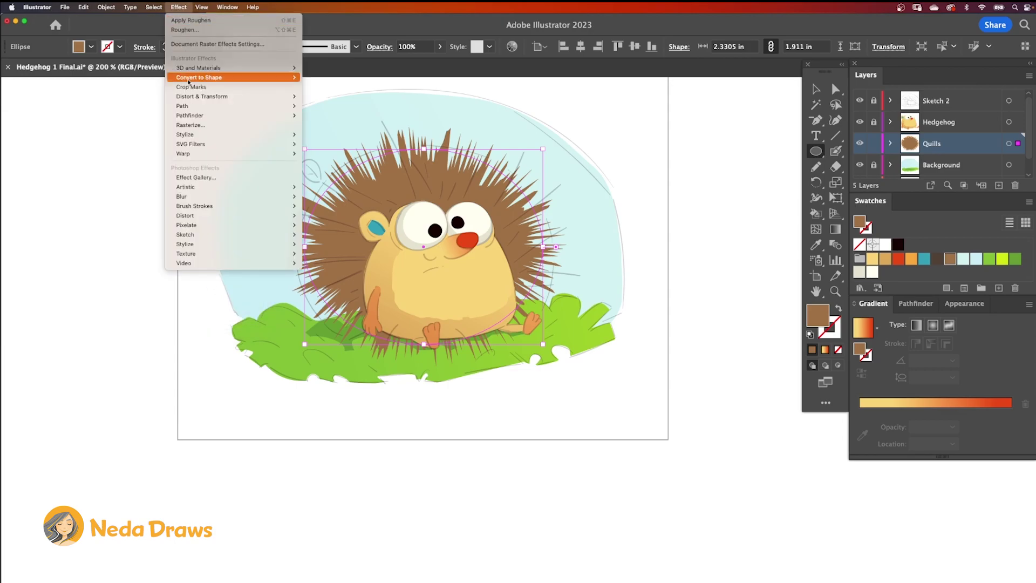
pyautogui.moveTo(195, 154)
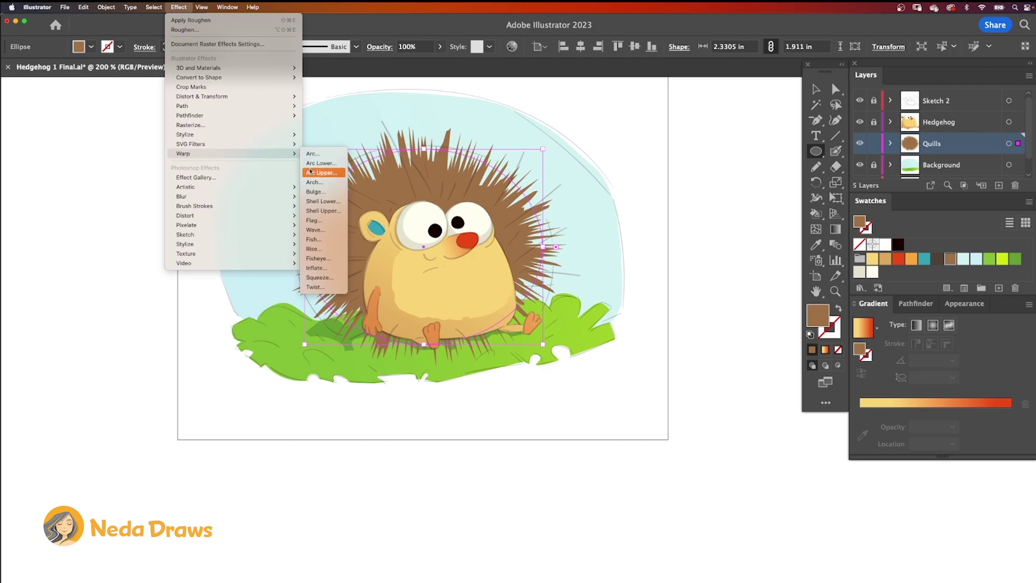
pyautogui.click(316, 288)
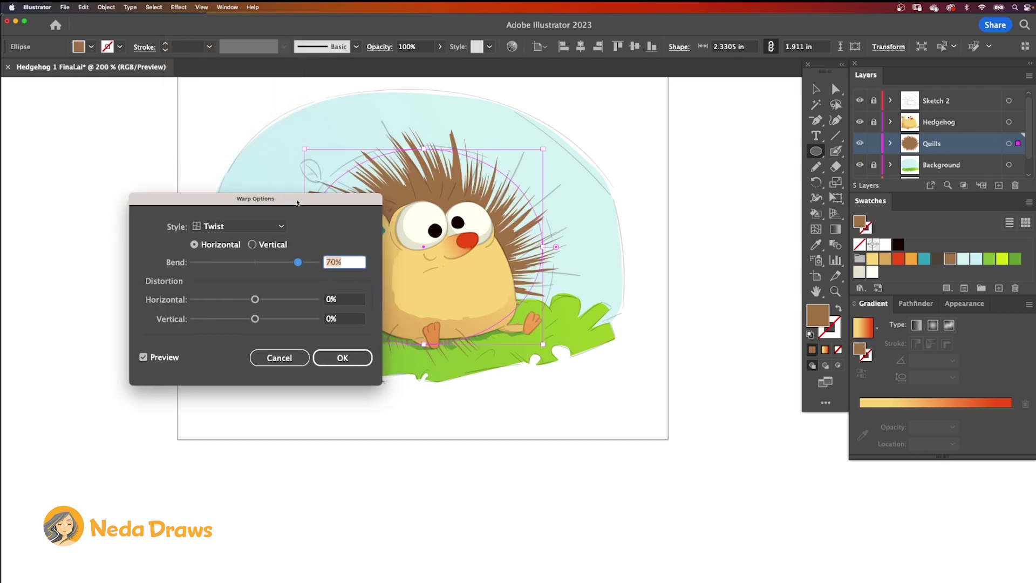
pyautogui.moveTo(301, 203); pyautogui.dragTo(169, 170)
pyautogui.moveTo(169, 229); pyautogui.dragTo(145, 234)
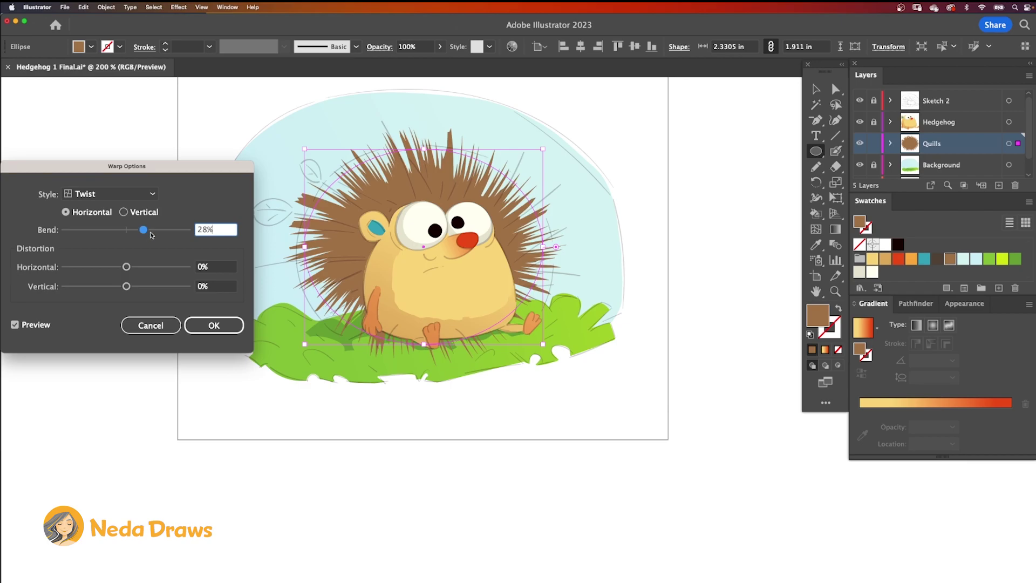
pyautogui.click(211, 326)
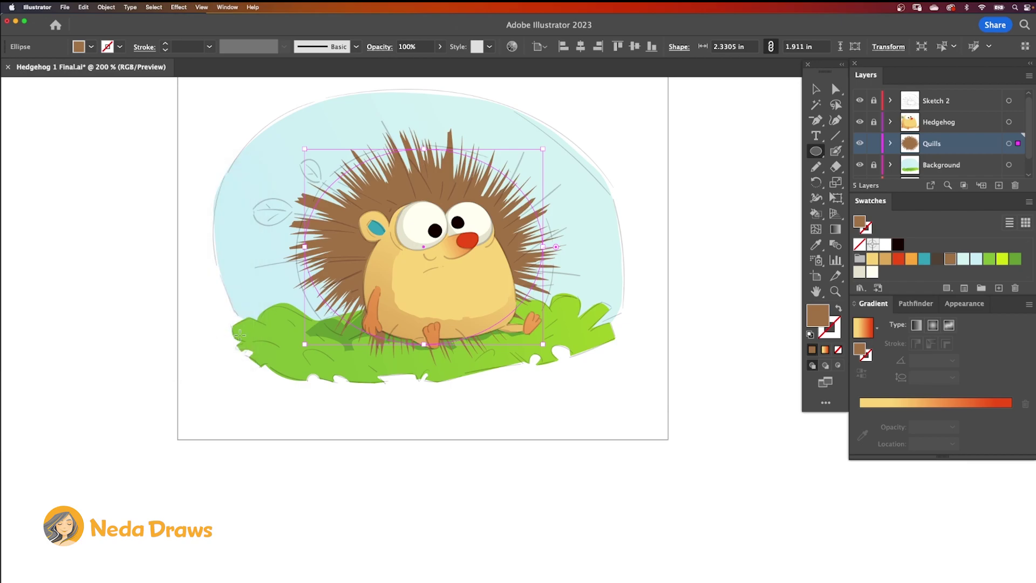
# Edit the ellipse's Roughen effect to a size of 12% and a detail of 54 per inch
pyautogui.click(975, 305)
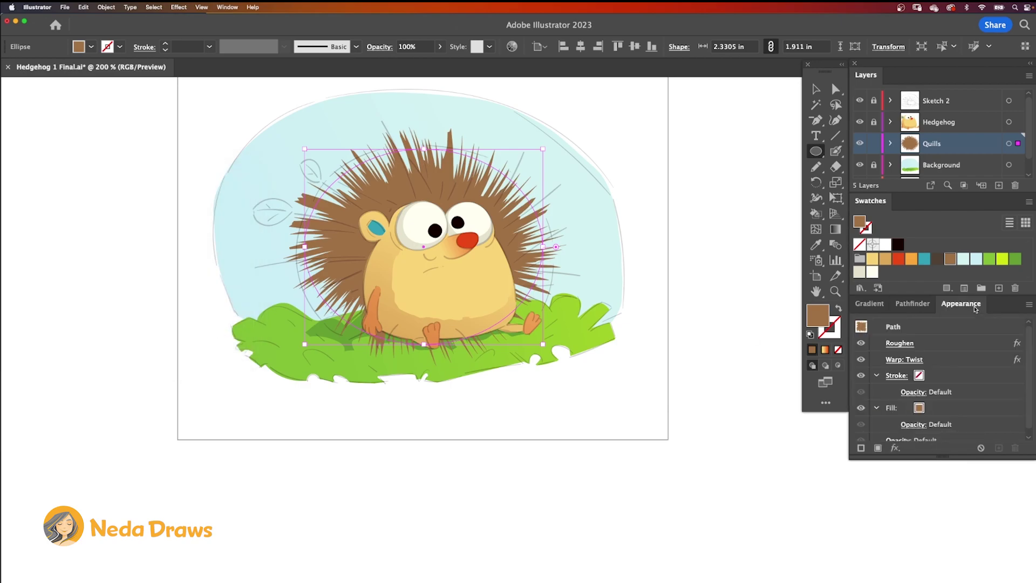
pyautogui.click(910, 347)
pyautogui.moveTo(135, 204); pyautogui.dragTo(131, 208)
pyautogui.moveTo(67, 169)
pyautogui.mouseDown()
pyautogui.moveTo(97, 173)
pyautogui.moveTo(72, 174)
pyautogui.mouseUp()
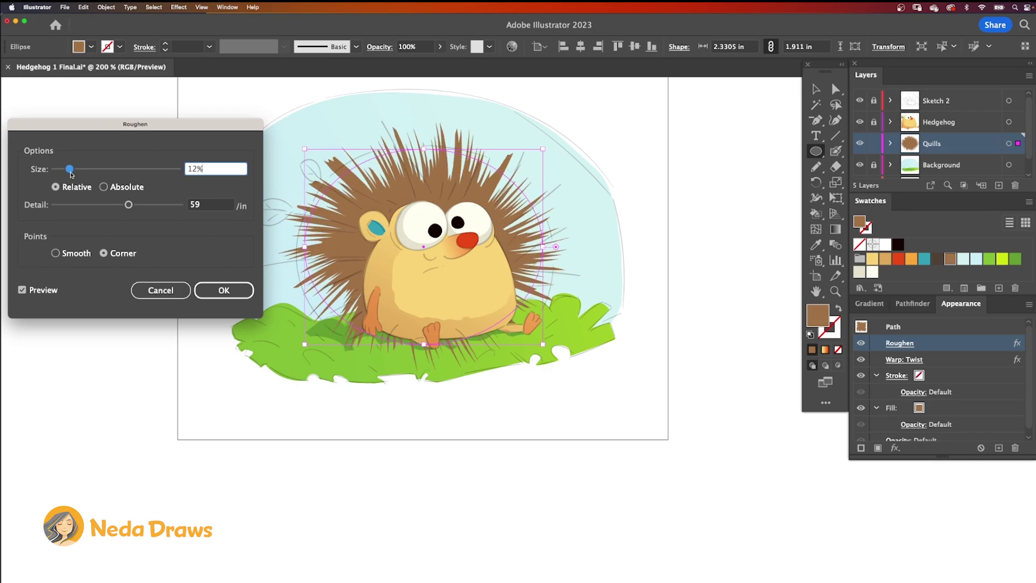
pyautogui.moveTo(128, 205); pyautogui.dragTo(124, 208)
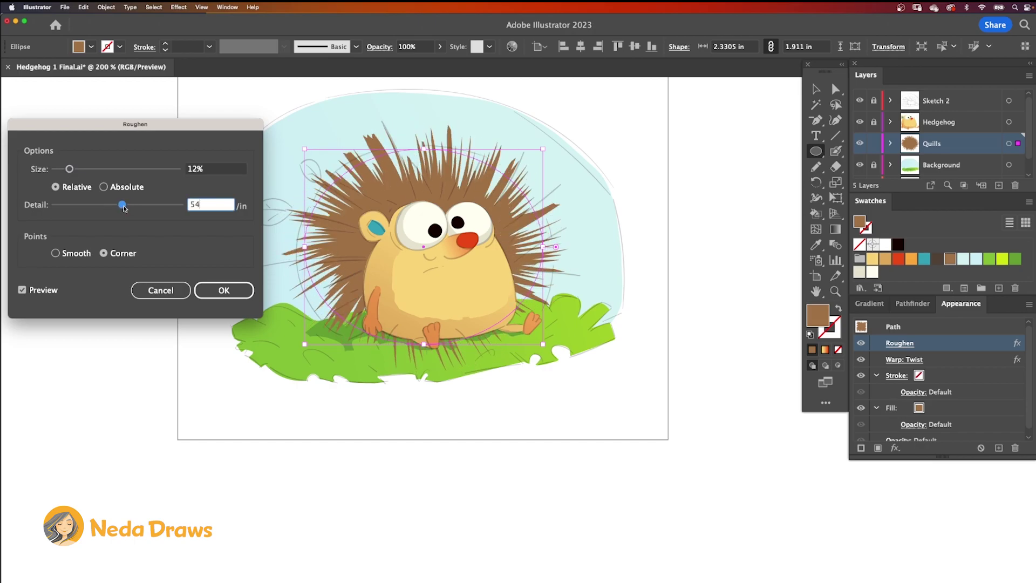
pyautogui.click(223, 290)
# Reshape the quills ellipse by moving its side anchor points outward and down and its upper anchor point up
pyautogui.press('super+equal')
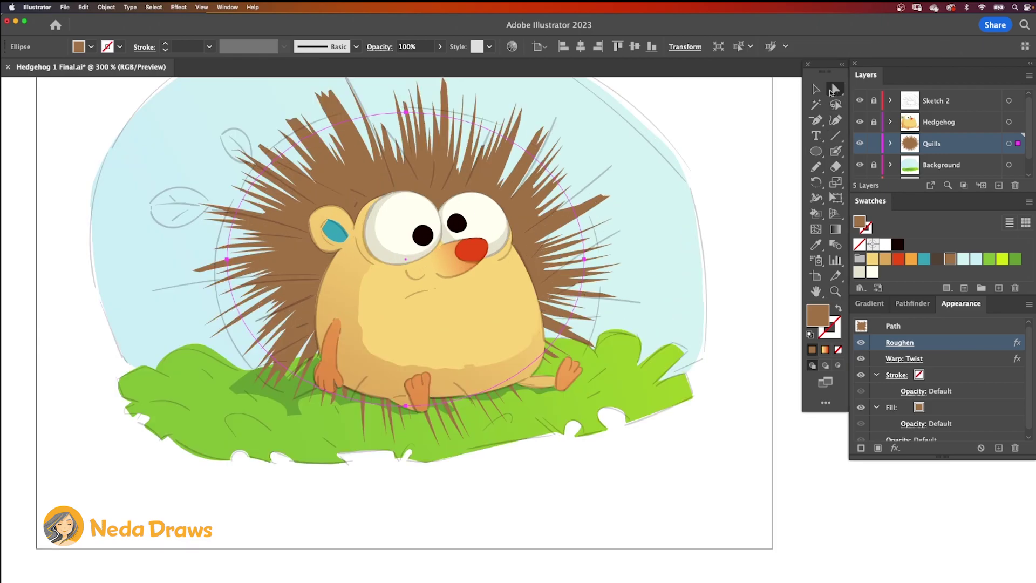
pyautogui.press('a')
pyautogui.moveTo(228, 263); pyautogui.dragTo(198, 283)
pyautogui.moveTo(584, 259)
pyautogui.mouseDown()
pyautogui.moveTo(603, 273)
pyautogui.moveTo(601, 264)
pyautogui.mouseUp()
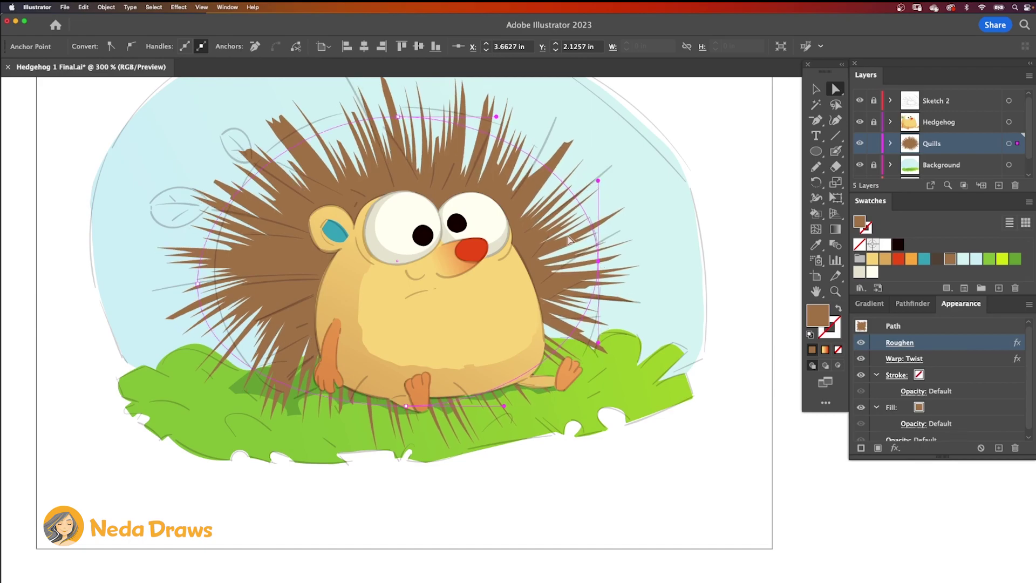
pyautogui.press('super+minus')
pyautogui.moveTo(400, 157); pyautogui.dragTo(400, 147)
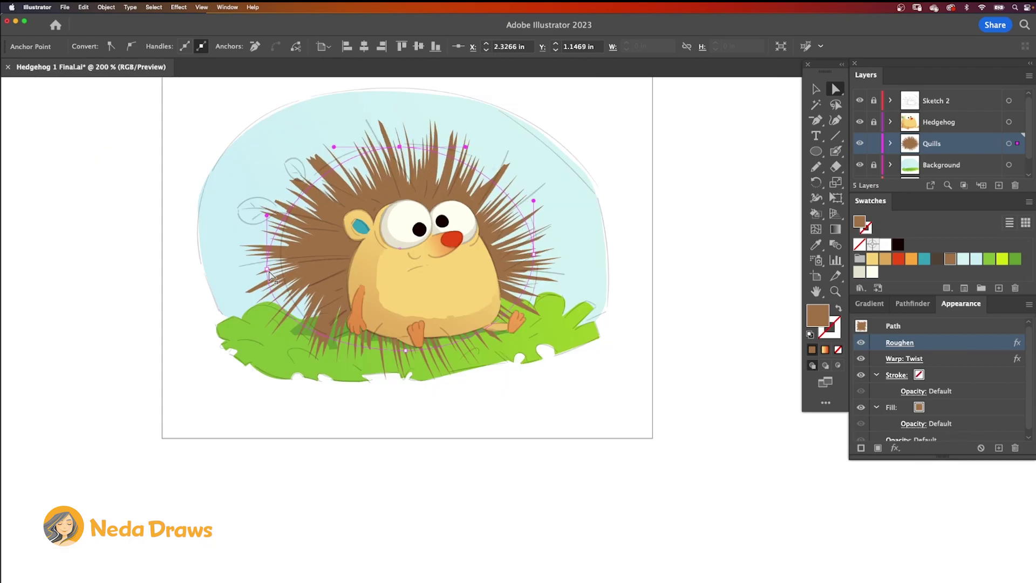
pyautogui.moveTo(267, 269); pyautogui.dragTo(274, 281)
# Rotate the quills shape slightly counterclockwise behind the hedgehog
pyautogui.press('v')
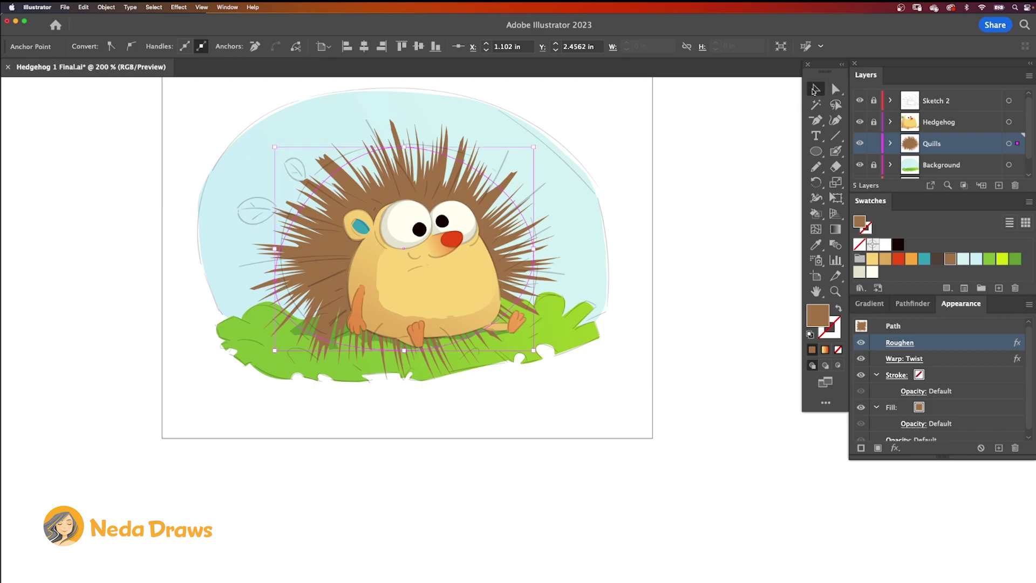
pyautogui.moveTo(268, 145)
pyautogui.mouseDown()
pyautogui.moveTo(251, 161)
pyautogui.moveTo(256, 153)
pyautogui.mouseUp()
pyautogui.moveTo(518, 253); pyautogui.dragTo(513, 257)
pyautogui.click(513, 262)
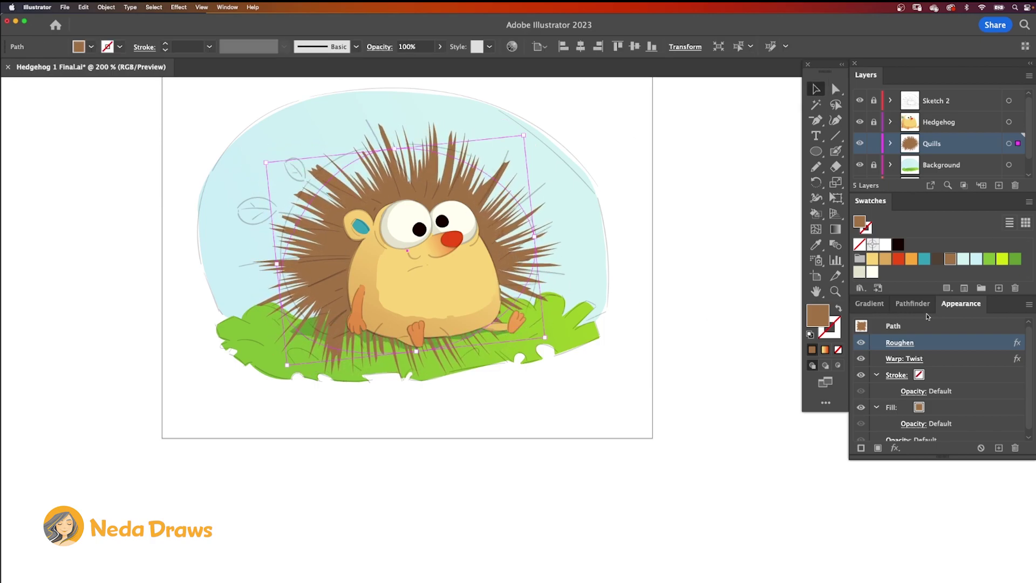
# Increase the bend of the quills' Twist warp to 44%
pyautogui.click(900, 359)
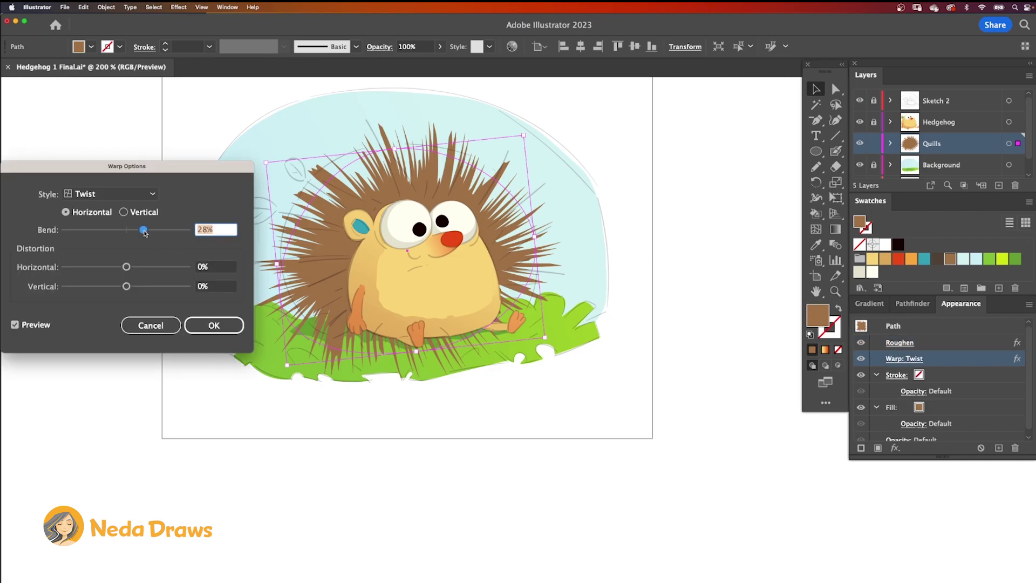
pyautogui.moveTo(145, 233); pyautogui.dragTo(153, 234)
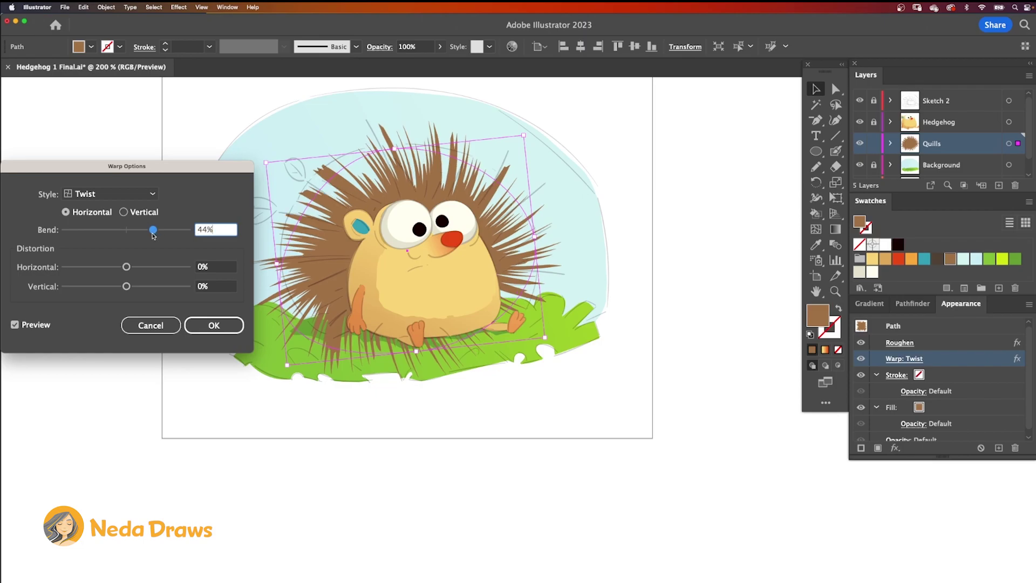
pyautogui.press('Return')
# Place a copy of the quills beside the artboard and expand the appearance of the quills behind the hedgehog
pyautogui.moveTo(332, 254); pyautogui.dragTo(647, 241)
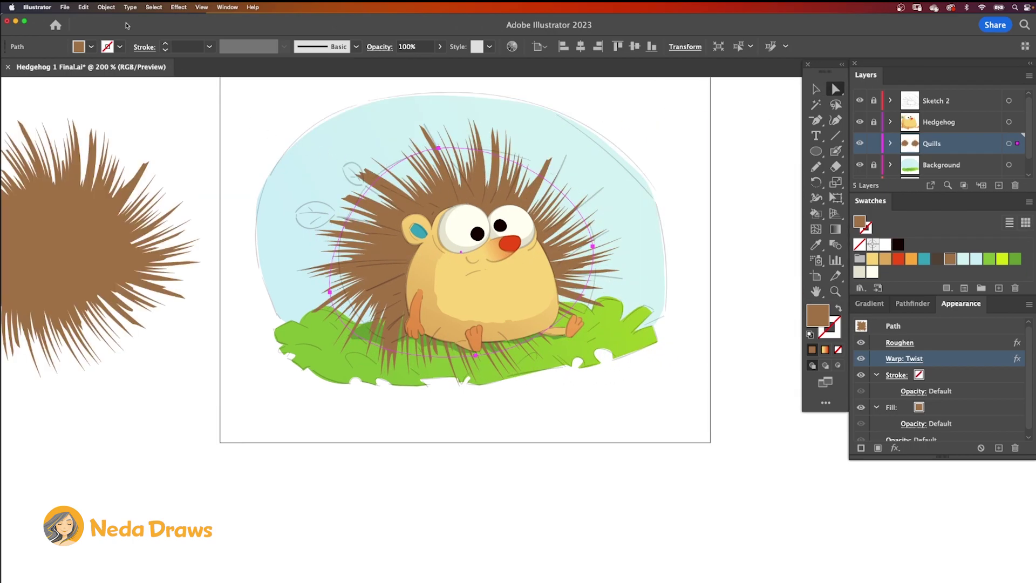
pyautogui.click(106, 7)
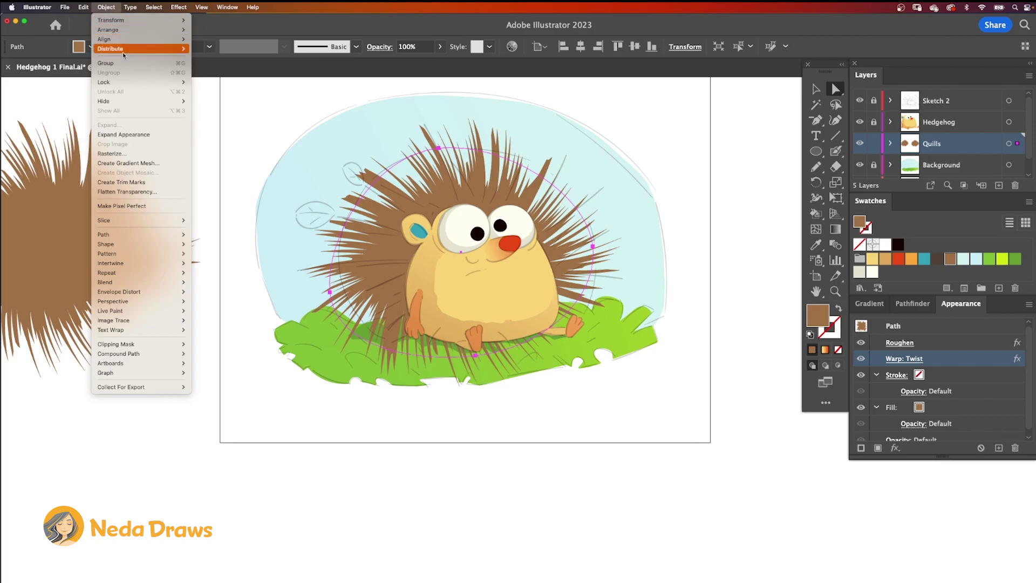
pyautogui.click(137, 135)
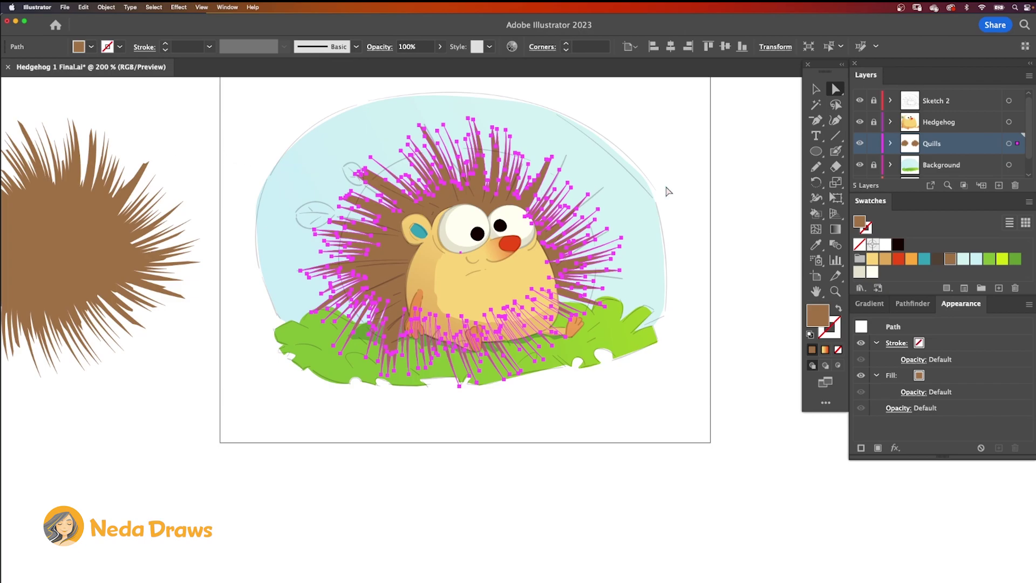
# Erase overly long quill tips around the outline and the quills sticking out below the hedgehog's body
pyautogui.click(835, 167)
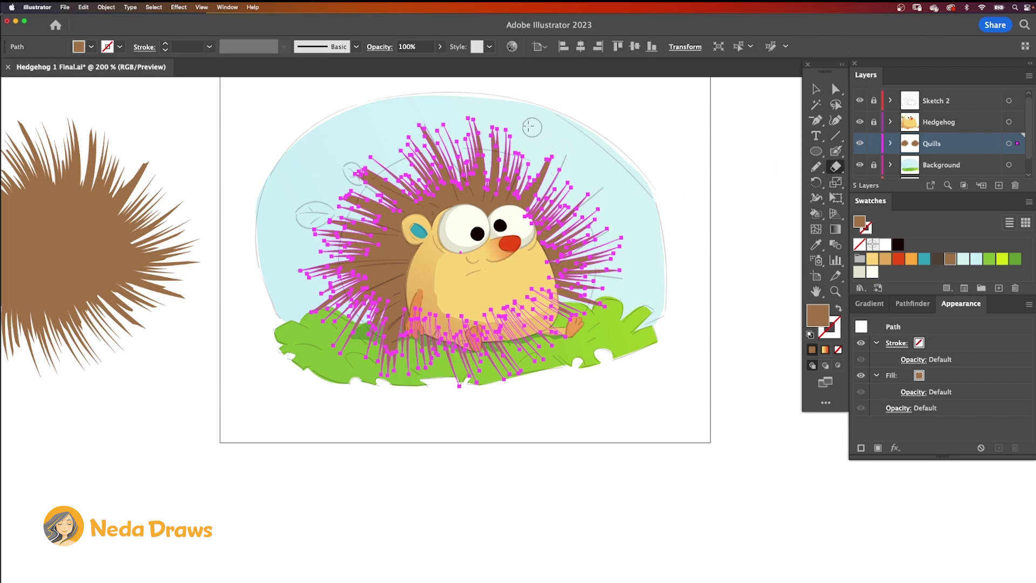
pyautogui.moveTo(513, 116)
pyautogui.mouseDown()
pyautogui.moveTo(402, 125)
pyautogui.moveTo(425, 122)
pyautogui.mouseUp()
pyautogui.moveTo(548, 150)
pyautogui.mouseDown()
pyautogui.moveTo(573, 169)
pyautogui.moveTo(546, 168)
pyautogui.mouseUp()
pyautogui.moveTo(330, 192); pyautogui.dragTo(309, 267)
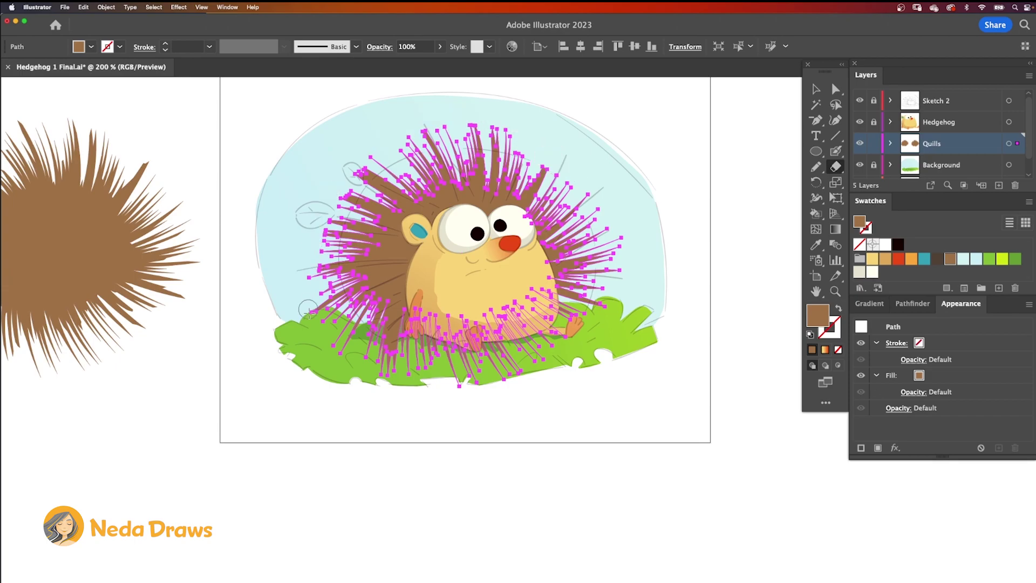
pyautogui.press('super+z')
pyautogui.moveTo(315, 213)
pyautogui.mouseDown()
pyautogui.moveTo(297, 279)
pyautogui.moveTo(390, 359)
pyautogui.moveTo(485, 364)
pyautogui.mouseUp()
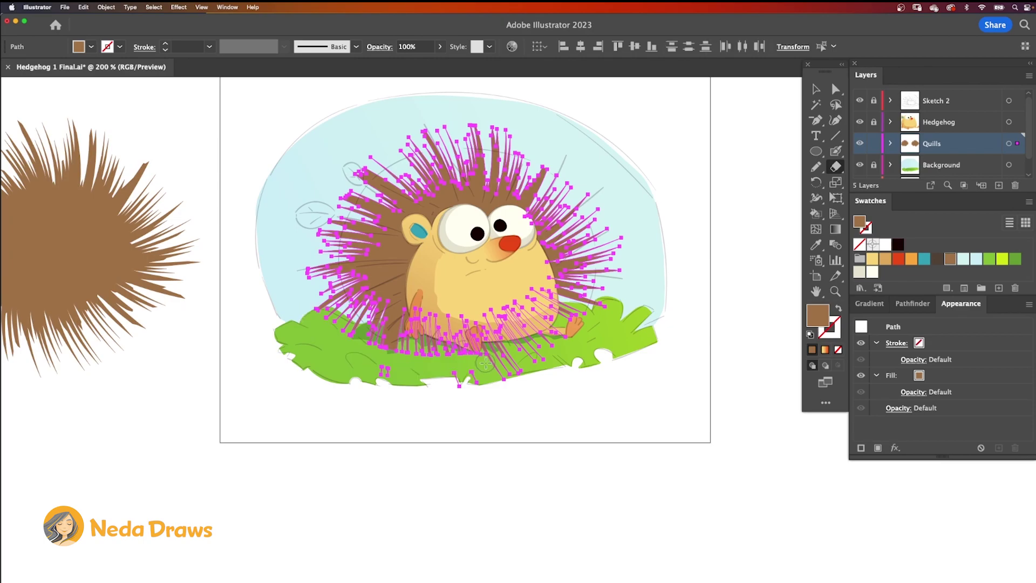
pyautogui.moveTo(413, 374)
pyautogui.mouseDown()
pyautogui.moveTo(386, 373)
pyautogui.moveTo(557, 361)
pyautogui.mouseUp()
pyautogui.moveTo(576, 344)
pyautogui.mouseDown()
pyautogui.moveTo(494, 363)
pyautogui.moveTo(423, 357)
pyautogui.mouseUp()
pyautogui.moveTo(393, 359)
pyautogui.mouseDown()
pyautogui.moveTo(494, 334)
pyautogui.moveTo(597, 326)
pyautogui.mouseUp()
pyautogui.moveTo(628, 229); pyautogui.dragTo(615, 301)
# Slim the thick quill above the hedgehog's right-hand eye with the Eraser
pyautogui.click(836, 90)
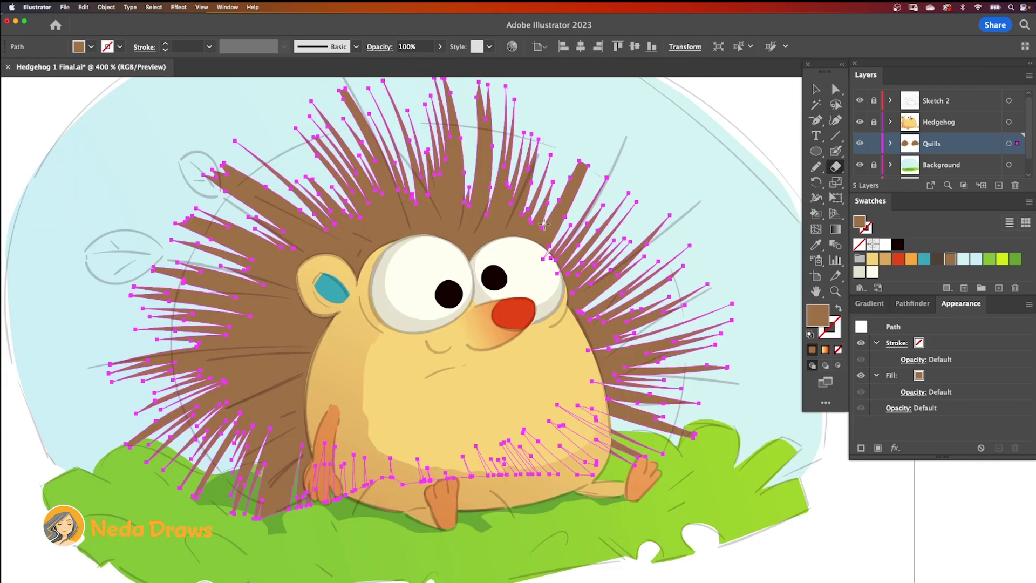
pyautogui.moveTo(543, 224)
pyautogui.mouseDown()
pyautogui.moveTo(586, 158)
pyautogui.moveTo(577, 191)
pyautogui.mouseUp()
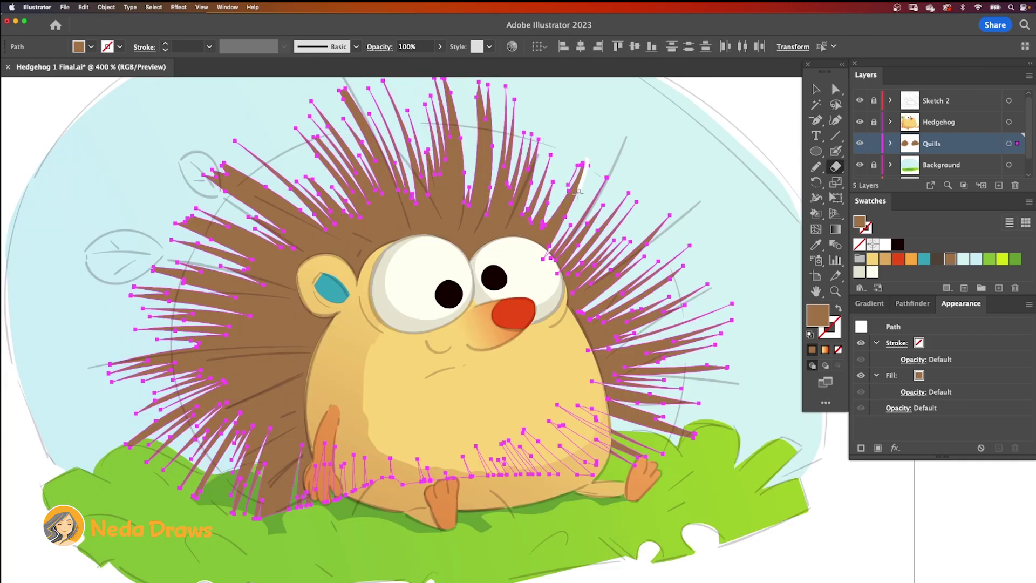
# Sharpen the blunt quill beside the small sketched leaf by removing extra anchor points at its tip
pyautogui.click(835, 89)
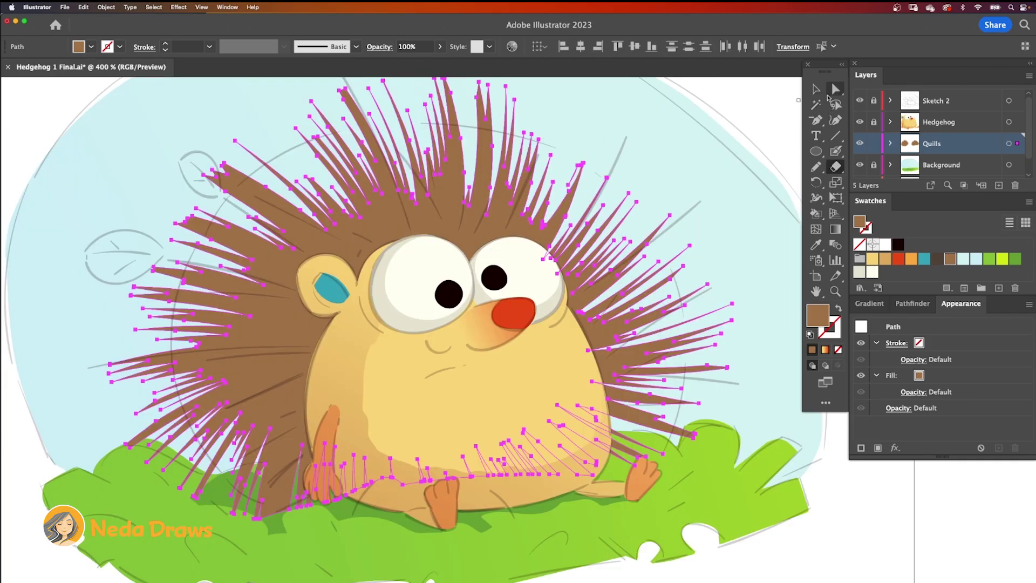
pyautogui.click(228, 179)
pyautogui.click(295, 220)
pyautogui.click(225, 174)
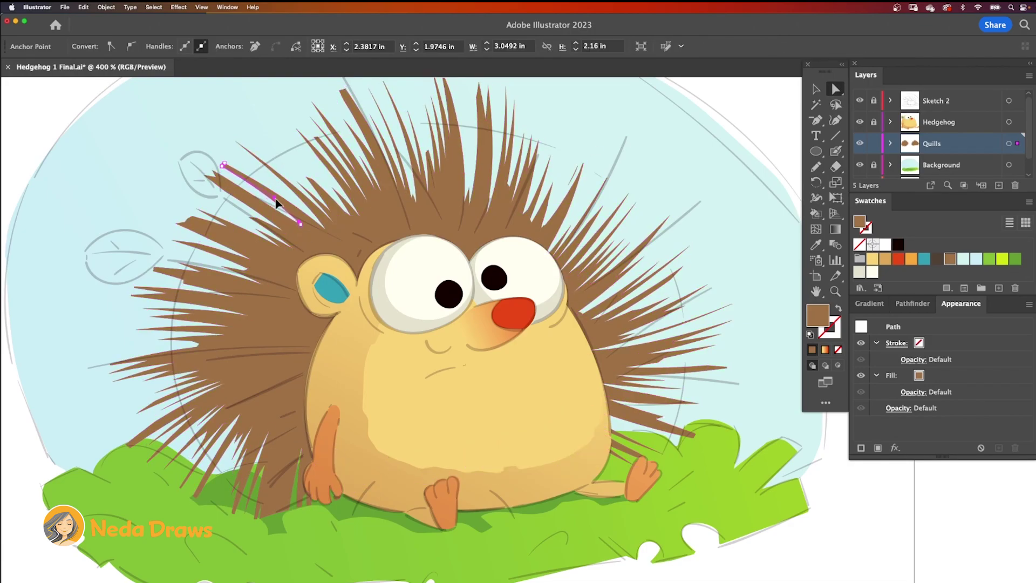
pyautogui.press('super+a')
pyautogui.click(816, 119)
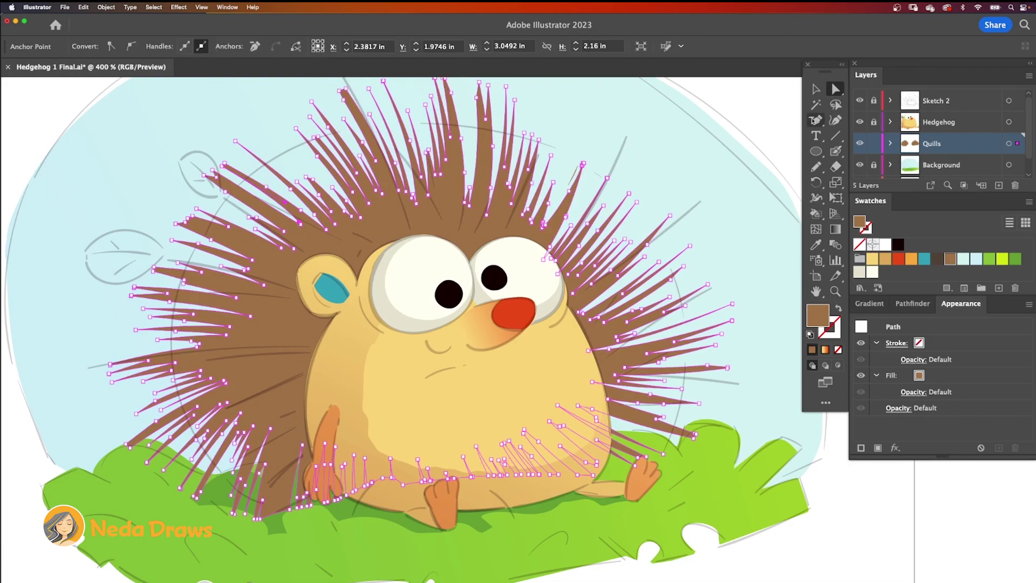
pyautogui.click(213, 170)
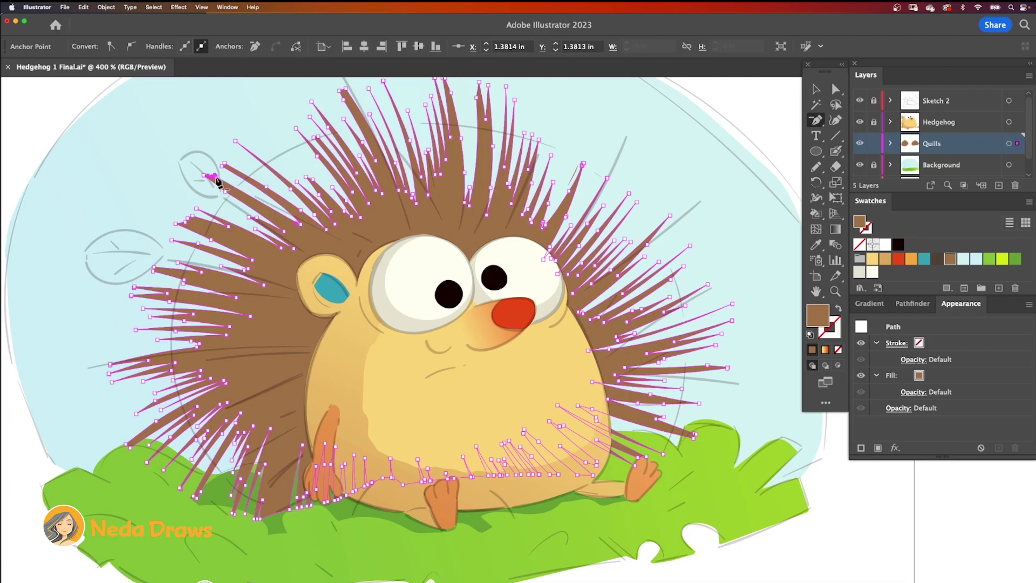
pyautogui.click(217, 178)
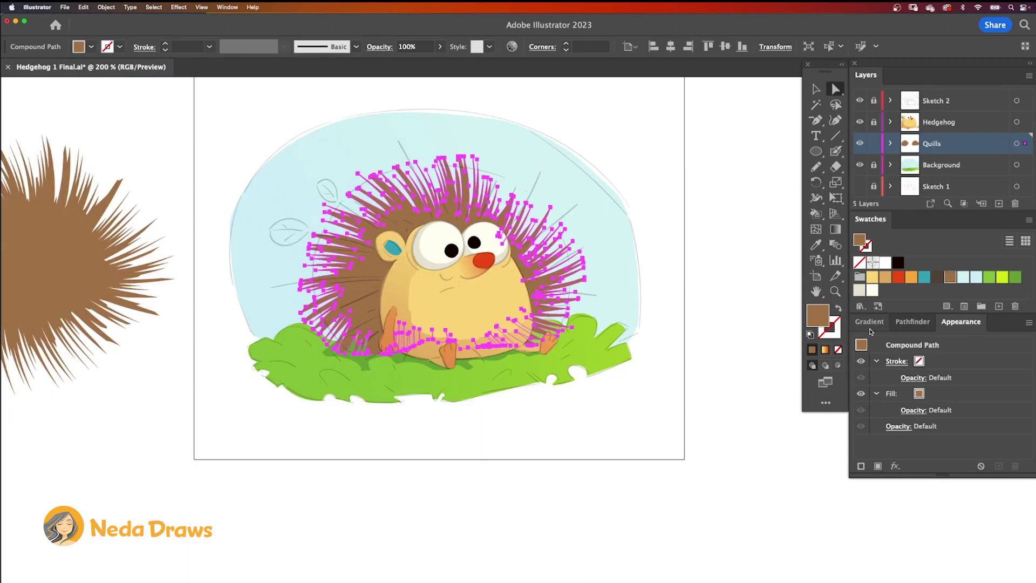
# Fill the quills with a linear gradient from dark brown to brown, angled at about 35°
pyautogui.click(873, 323)
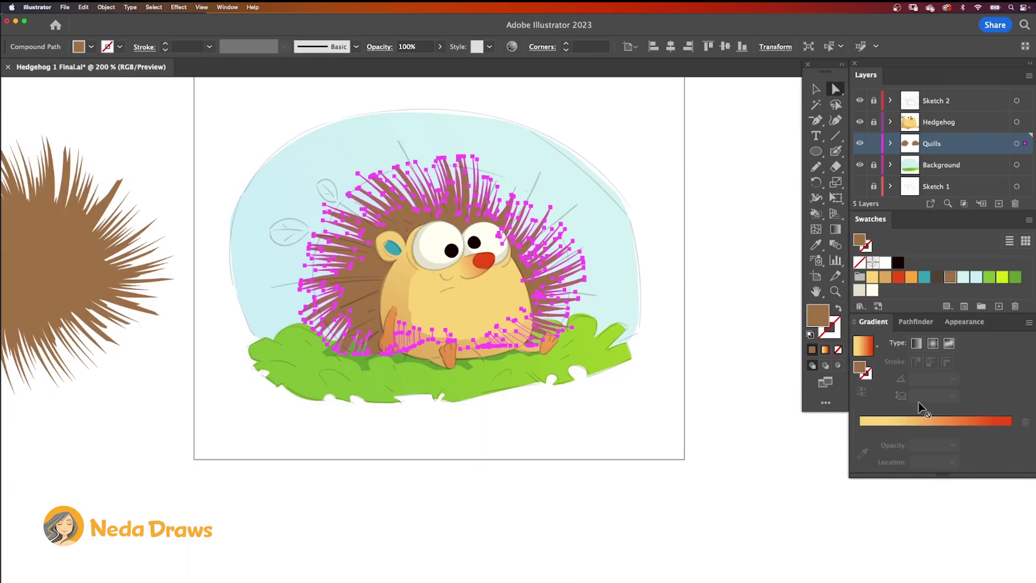
pyautogui.moveTo(918, 403); pyautogui.dragTo(937, 421)
pyautogui.moveTo(998, 445); pyautogui.dragTo(996, 466)
pyautogui.moveTo(937, 276)
pyautogui.mouseDown()
pyautogui.moveTo(892, 444)
pyautogui.moveTo(986, 444)
pyautogui.mouseUp()
pyautogui.click(932, 360)
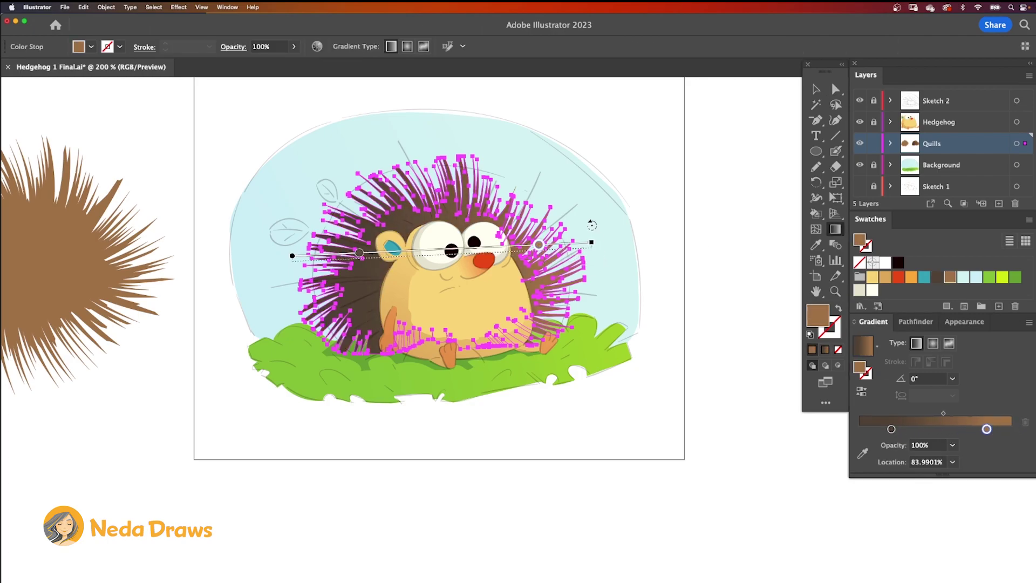
pyautogui.moveTo(592, 225); pyautogui.dragTo(522, 74)
pyautogui.moveTo(510, 101)
pyautogui.mouseDown()
pyautogui.moveTo(566, 180)
pyautogui.moveTo(520, 213)
pyautogui.moveTo(529, 205)
pyautogui.mouseUp()
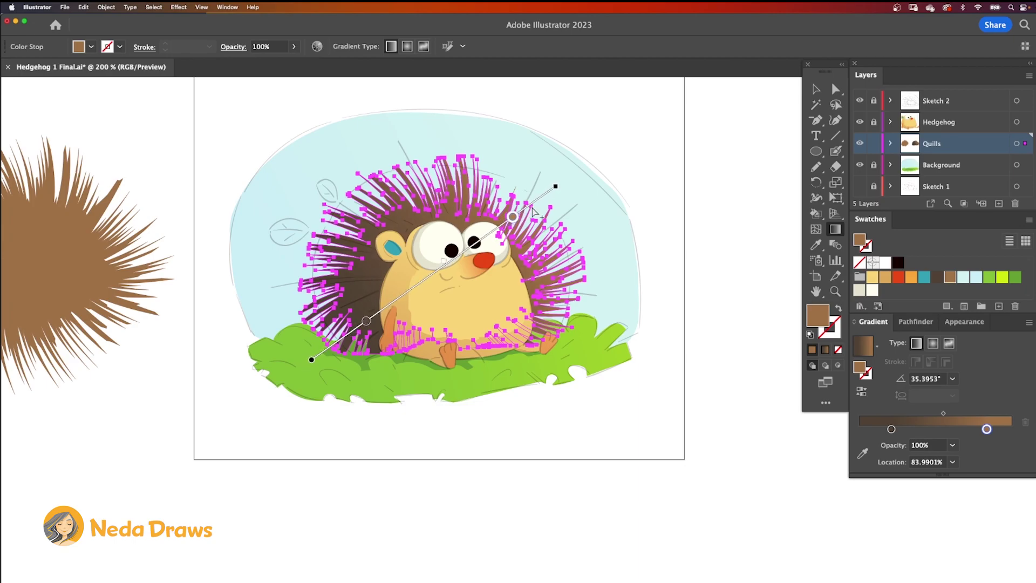
# Draw green outlines over the two sketched leaves beside the quills with the Blob Brush
pyautogui.press('super+shift+a')
pyautogui.click(989, 278)
pyautogui.click(837, 151)
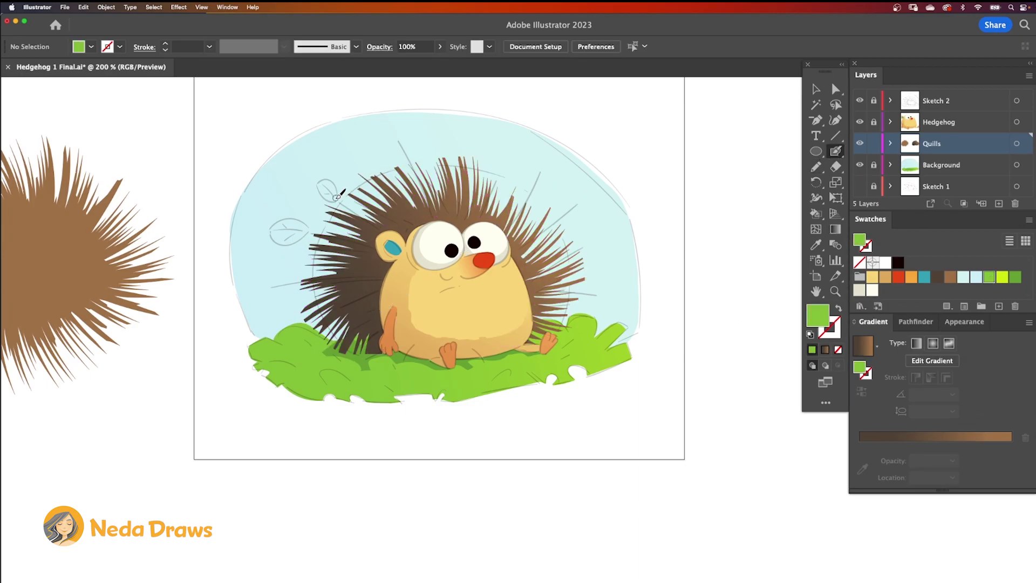
pyautogui.hotkey('shift', 'x')
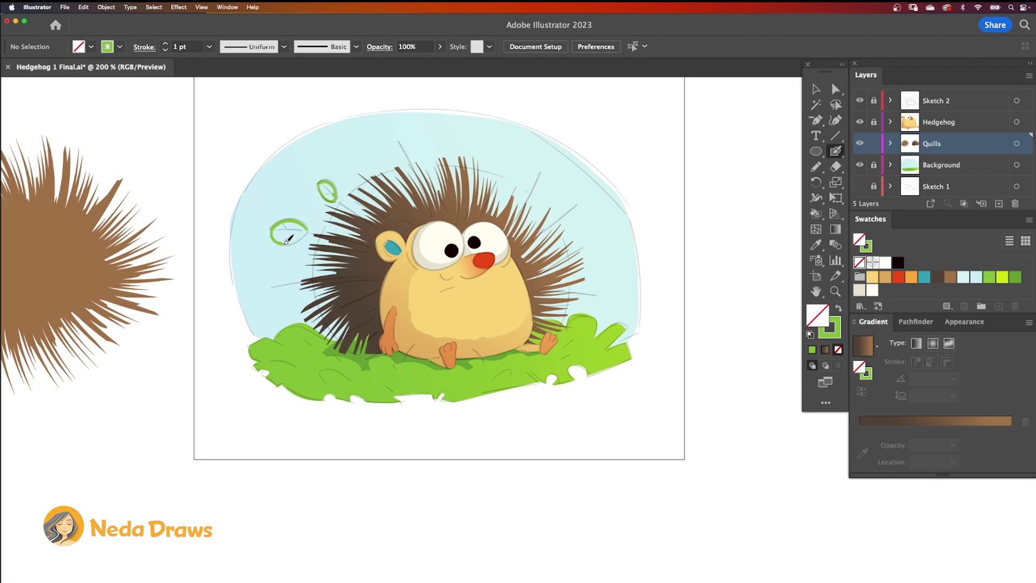
# Delete the inner paths of both leaf outlines to make the leaves solid green
pyautogui.press('a')
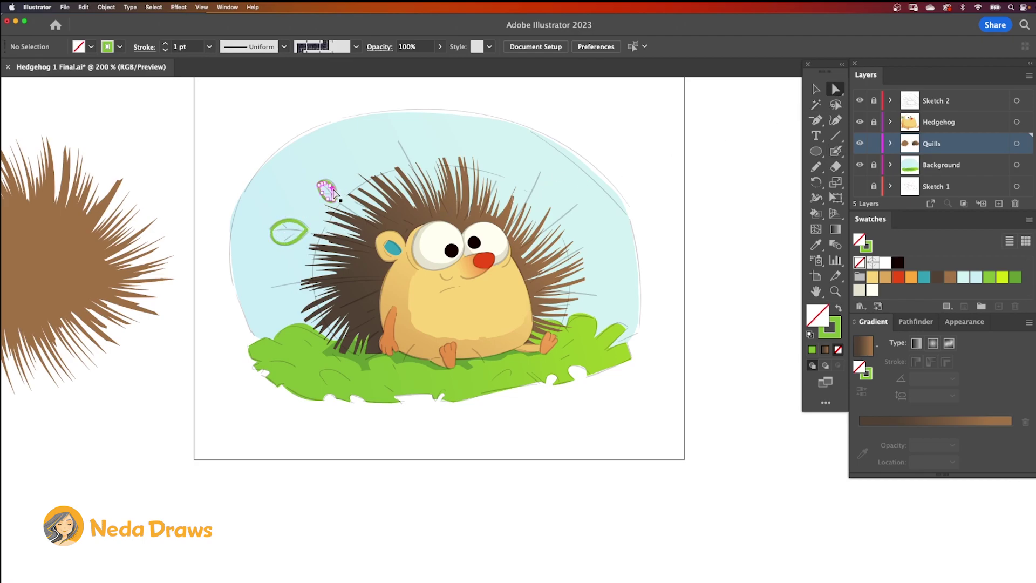
pyautogui.click(334, 195)
pyautogui.press('Delete')
pyautogui.press('Delete')
pyautogui.click(301, 226)
pyautogui.press('Delete')
pyautogui.press('Delete')
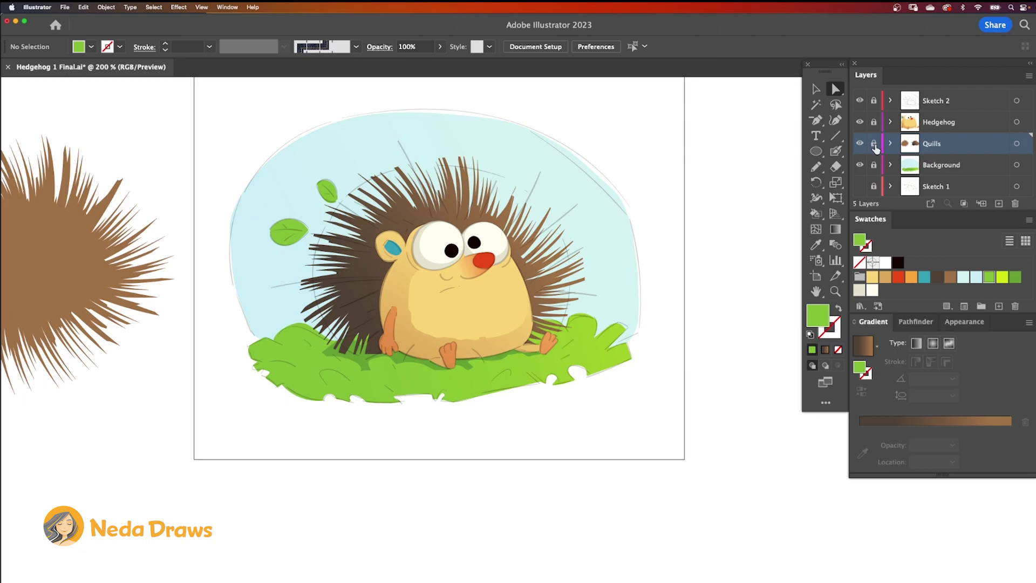
# Unlock the Hedgehog layer, select its shapes and erase small notches into the body edge below the ear
pyautogui.press('super+equal')
pyautogui.press('super+equal')
pyautogui.click(874, 122)
pyautogui.click(929, 123)
pyautogui.click(395, 270)
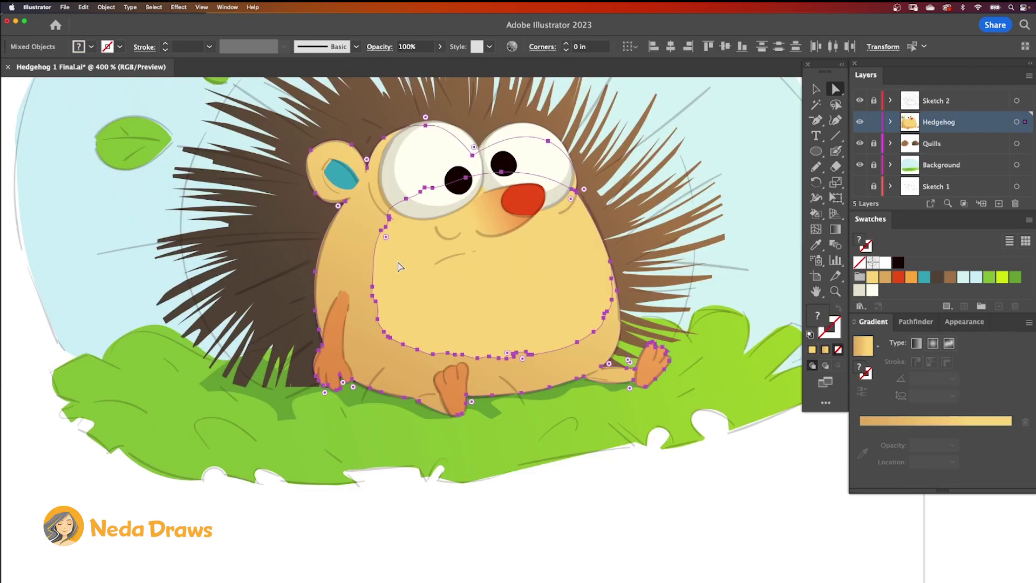
pyautogui.click(835, 166)
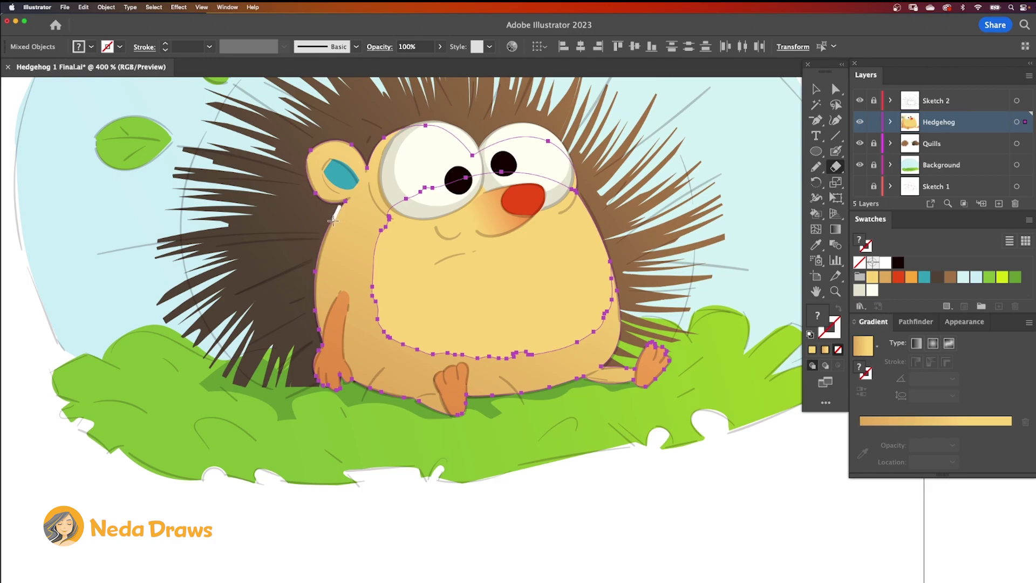
pyautogui.moveTo(322, 264); pyautogui.dragTo(318, 263)
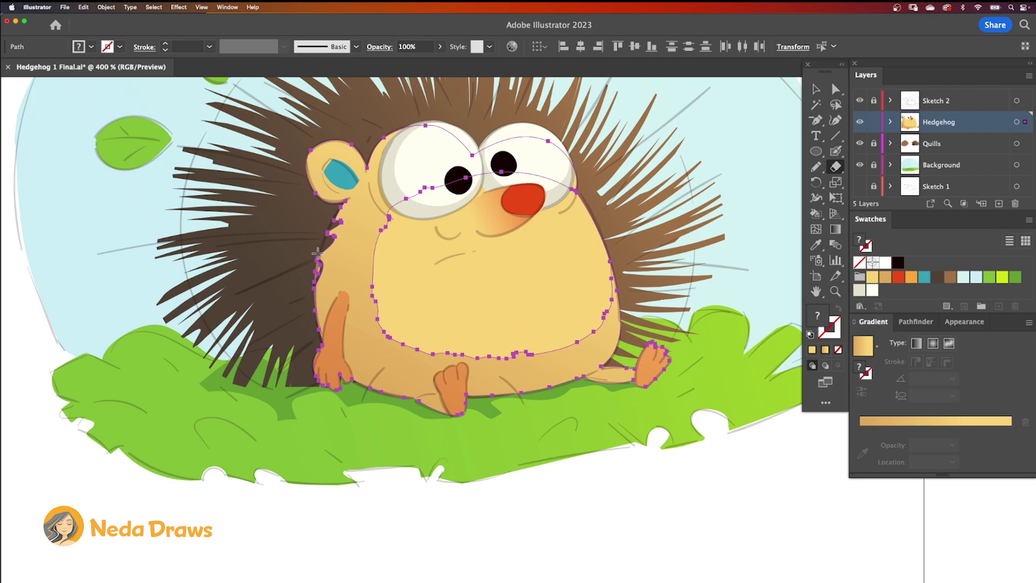
# Redraw the notched body edge below the ear with the Pencil tool to form small fur points
pyautogui.click(816, 166)
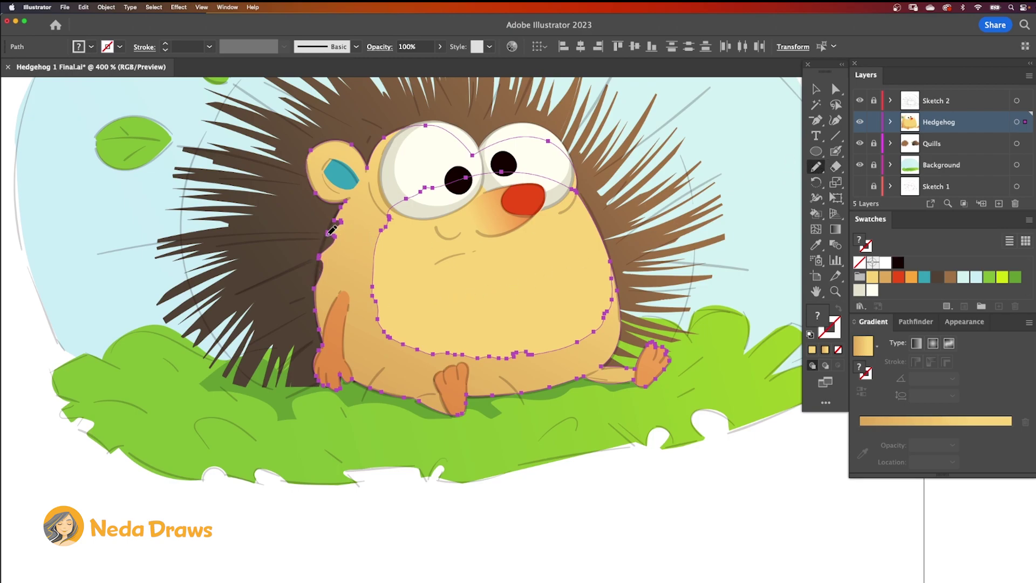
pyautogui.moveTo(328, 235); pyautogui.dragTo(332, 243)
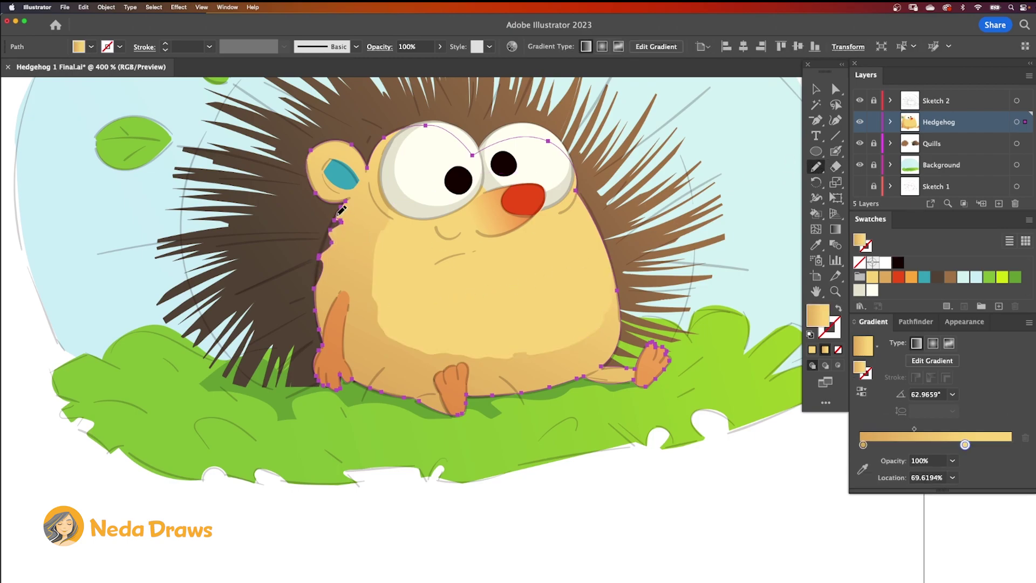
pyautogui.press('super+shift+a')
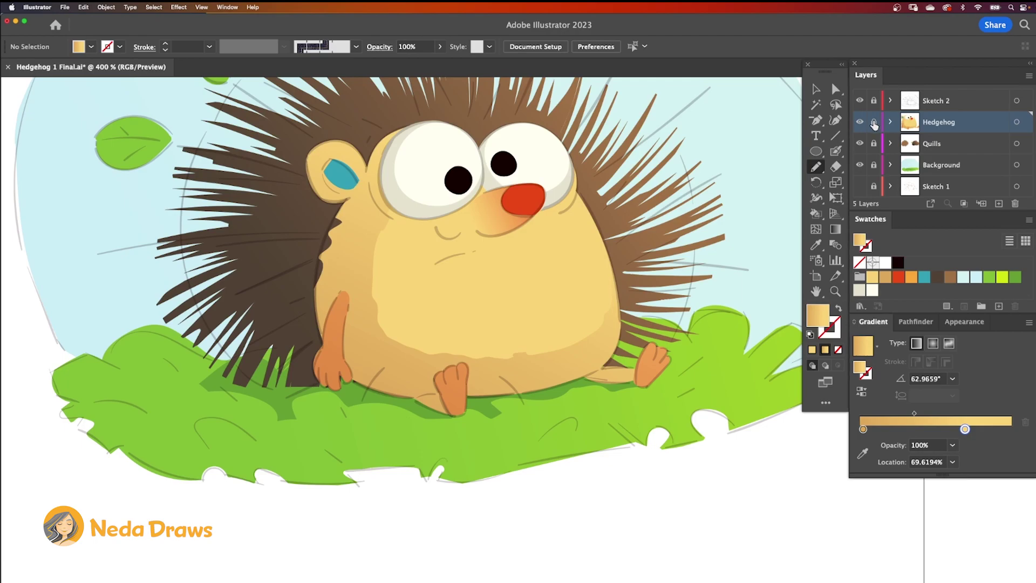
# Create a new layer above Sketch 2, name it Lines and give it a custom green layer colour
pyautogui.click(960, 102)
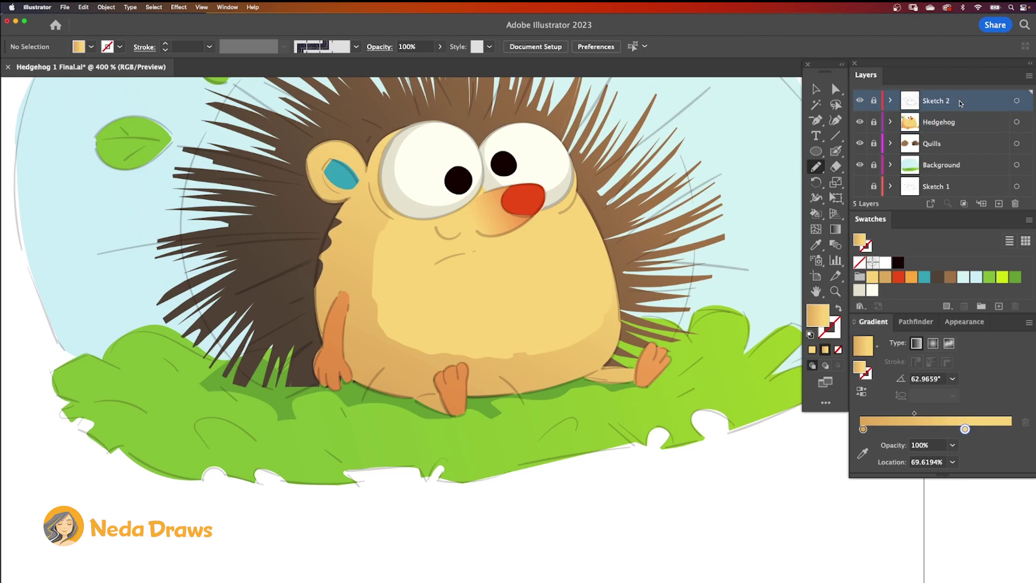
pyautogui.click(998, 203)
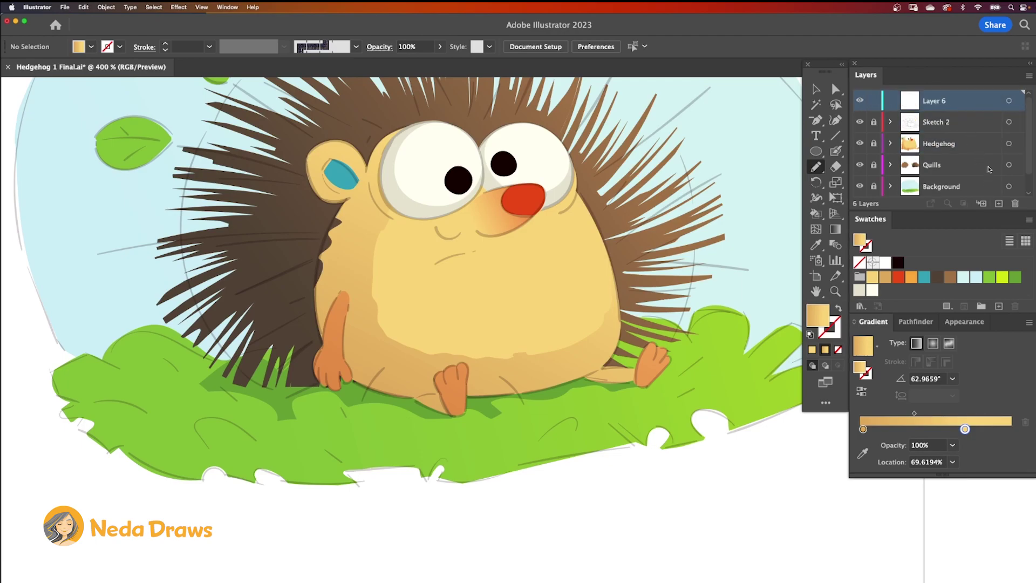
pyautogui.doubleClick(972, 106)
pyautogui.click(630, 319)
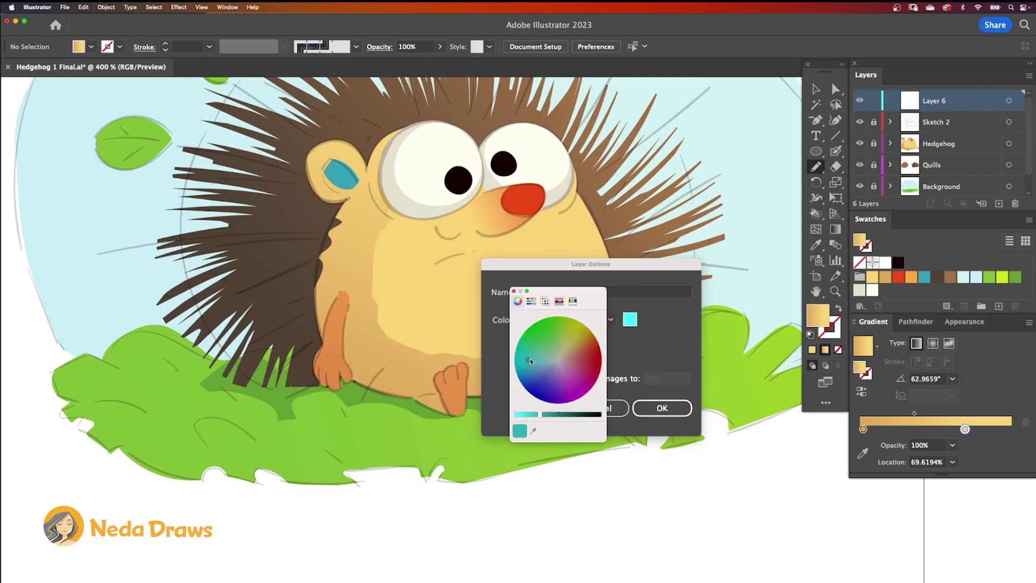
pyautogui.click(513, 290)
pyautogui.write('Lines')
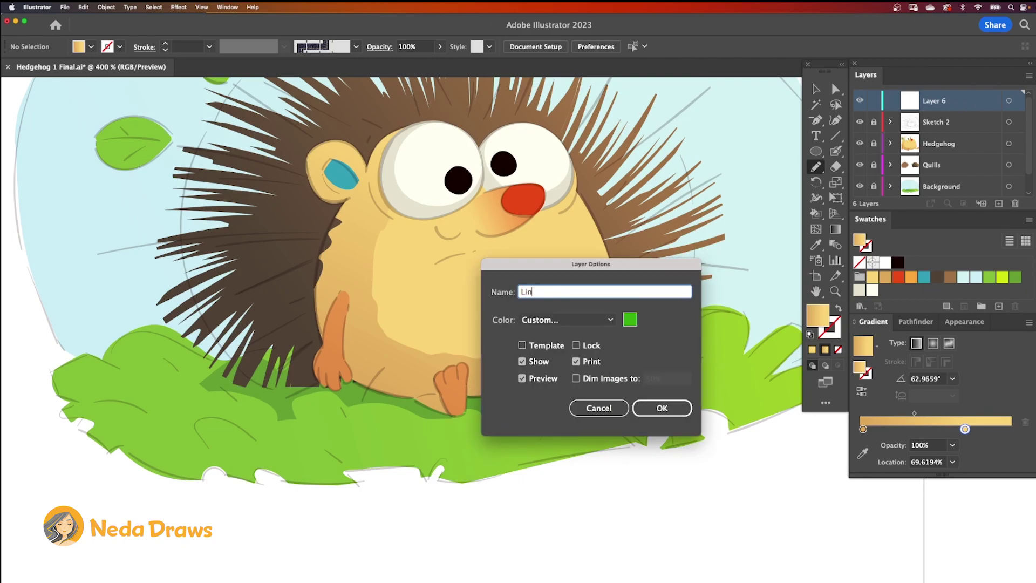
pyautogui.click(662, 408)
# Outline both of the hedgehog's eyes in black with the Blob Brush on the Lines layer
pyautogui.click(897, 263)
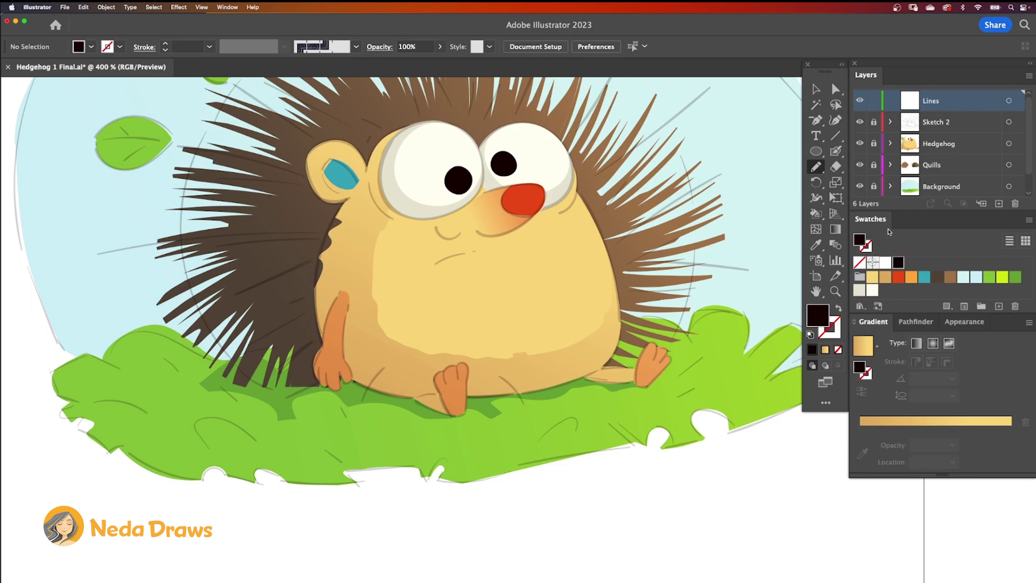
pyautogui.click(835, 153)
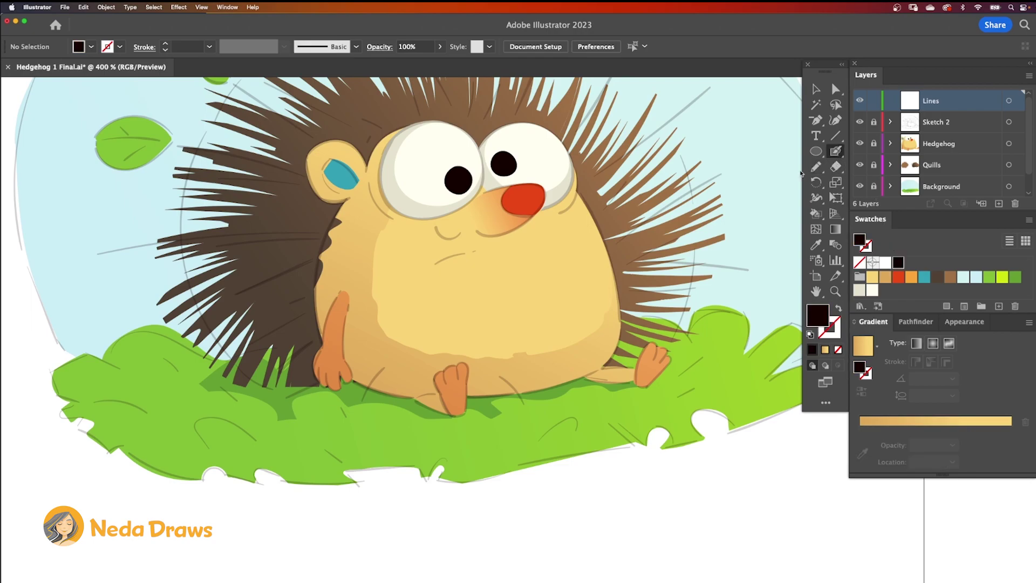
pyautogui.moveTo(566, 157)
pyautogui.mouseDown()
pyautogui.moveTo(518, 158)
pyautogui.moveTo(480, 187)
pyautogui.moveTo(601, 178)
pyautogui.moveTo(620, 218)
pyautogui.moveTo(615, 254)
pyautogui.moveTo(567, 286)
pyautogui.mouseUp()
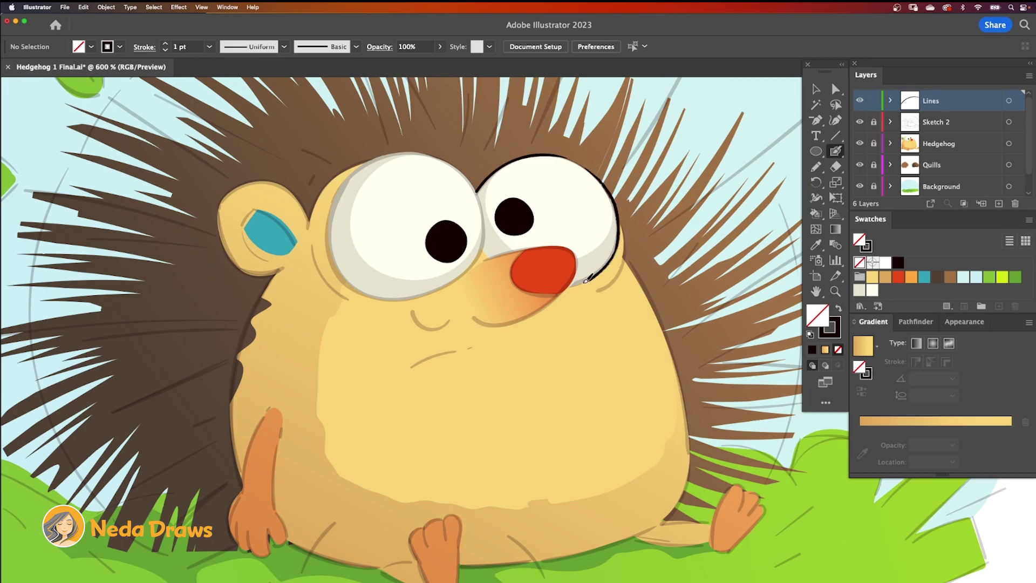
pyautogui.moveTo(461, 172)
pyautogui.mouseDown()
pyautogui.moveTo(413, 154)
pyautogui.moveTo(340, 264)
pyautogui.moveTo(469, 275)
pyautogui.moveTo(483, 183)
pyautogui.moveTo(464, 165)
pyautogui.mouseUp()
# Refine the outline of the eye nearest the ear by adjusting its anchor points
pyautogui.press('v')
pyautogui.click(331, 226)
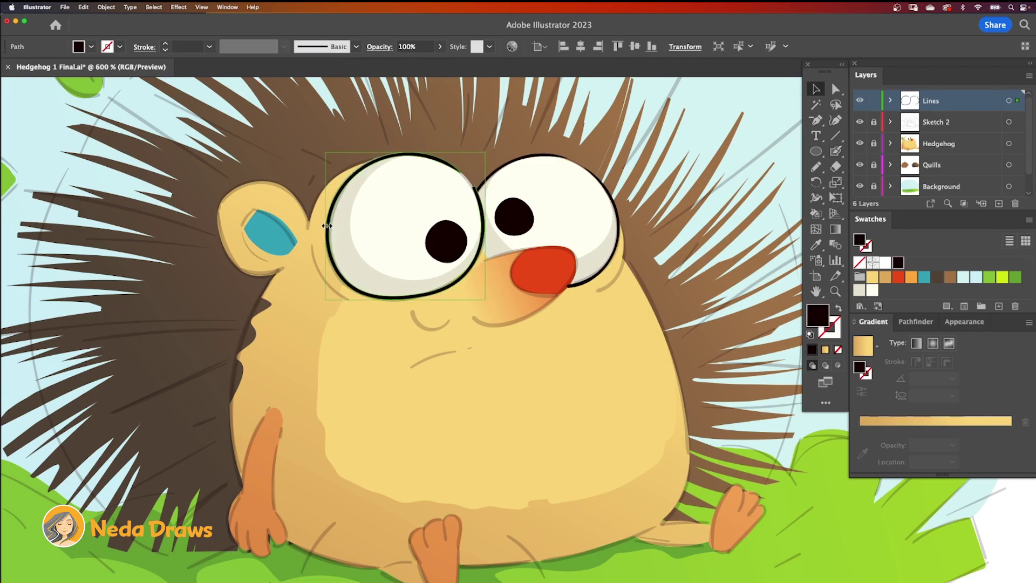
pyautogui.press('a')
pyautogui.moveTo(475, 187); pyautogui.dragTo(474, 189)
pyautogui.moveTo(459, 281); pyautogui.dragTo(412, 296)
pyautogui.moveTo(367, 296); pyautogui.dragTo(365, 296)
pyautogui.click(414, 154)
pyautogui.press('n')
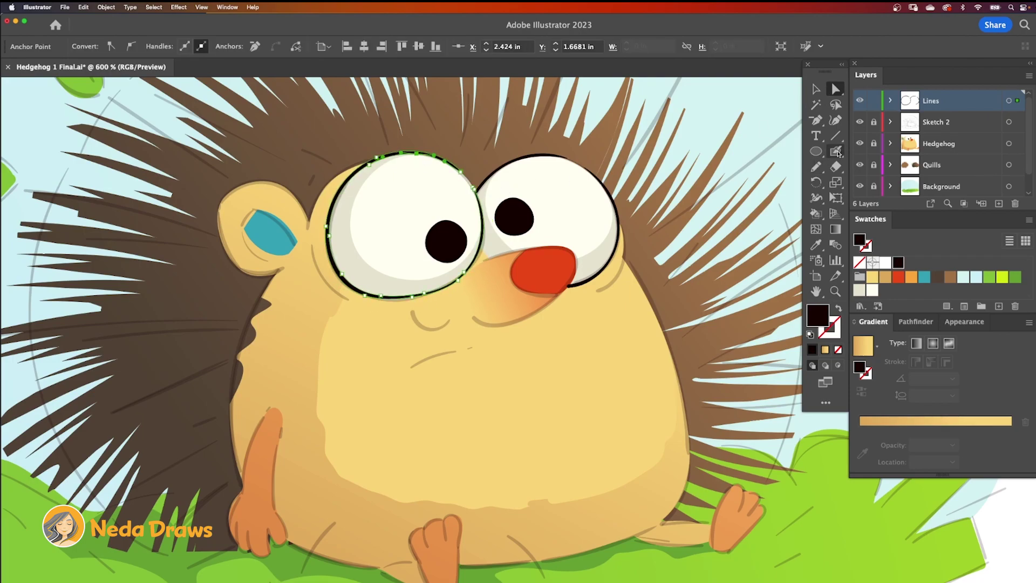
# Outline the snout and red nose in black and draw the small curved mouth corner beside the snout
pyautogui.moveTo(480, 259)
pyautogui.mouseDown()
pyautogui.moveTo(578, 251)
pyautogui.moveTo(550, 303)
pyautogui.moveTo(472, 321)
pyautogui.mouseUp()
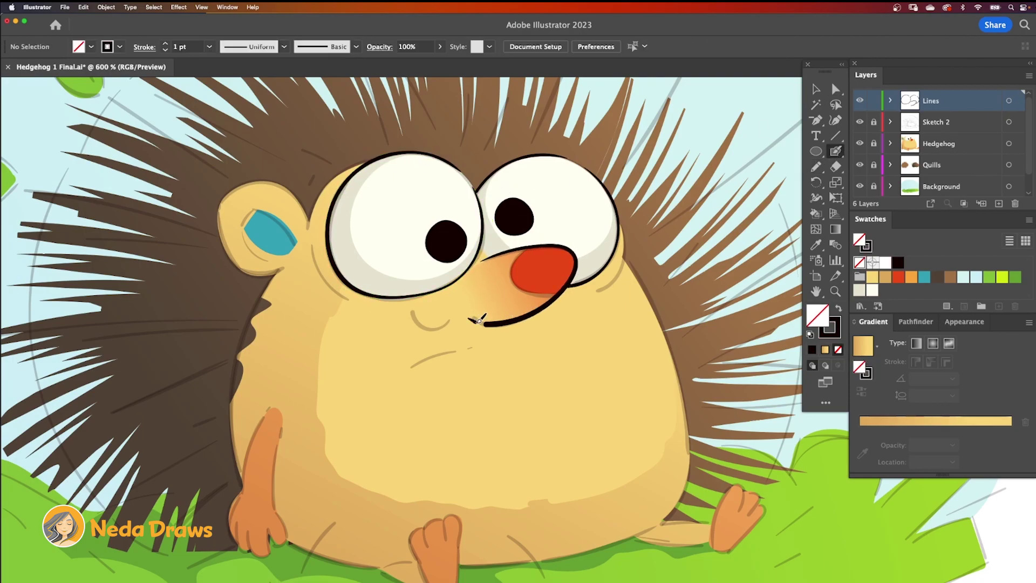
pyautogui.moveTo(517, 249)
pyautogui.mouseDown()
pyautogui.moveTo(516, 280)
pyautogui.moveTo(559, 291)
pyautogui.mouseUp()
pyautogui.moveTo(449, 321); pyautogui.dragTo(413, 311)
# Draw the contour lines around the outer sides of both eyes and the thin crease below the mouth
pyautogui.moveTo(337, 176)
pyautogui.mouseDown()
pyautogui.moveTo(310, 228)
pyautogui.moveTo(345, 294)
pyautogui.mouseUp()
pyautogui.moveTo(629, 218)
pyautogui.mouseDown()
pyautogui.moveTo(621, 265)
pyautogui.moveTo(592, 290)
pyautogui.mouseUp()
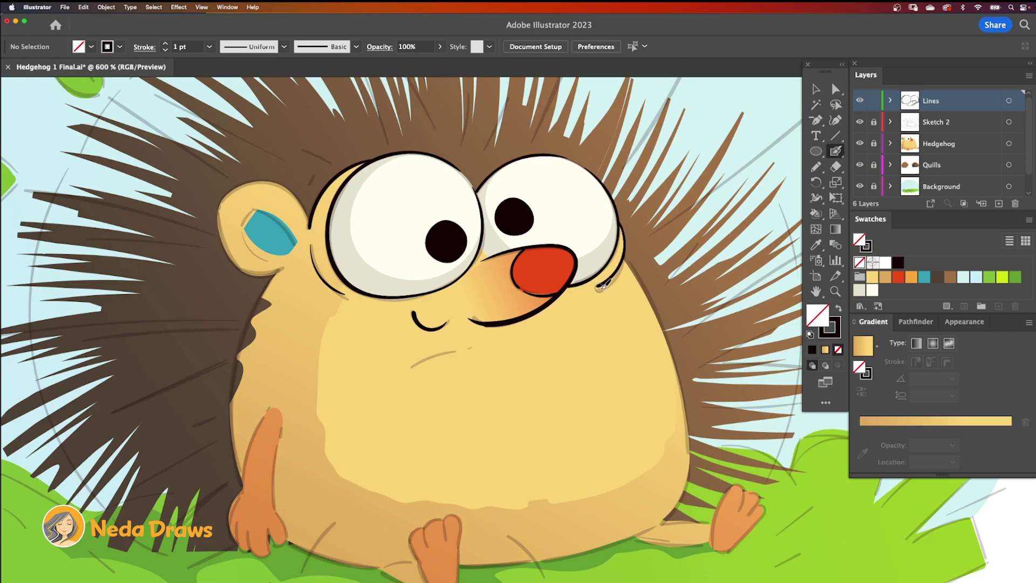
pyautogui.press('super+z')
pyautogui.moveTo(619, 226)
pyautogui.mouseDown()
pyautogui.moveTo(616, 278)
pyautogui.moveTo(591, 291)
pyautogui.mouseUp()
pyautogui.moveTo(406, 371); pyautogui.dragTo(467, 348)
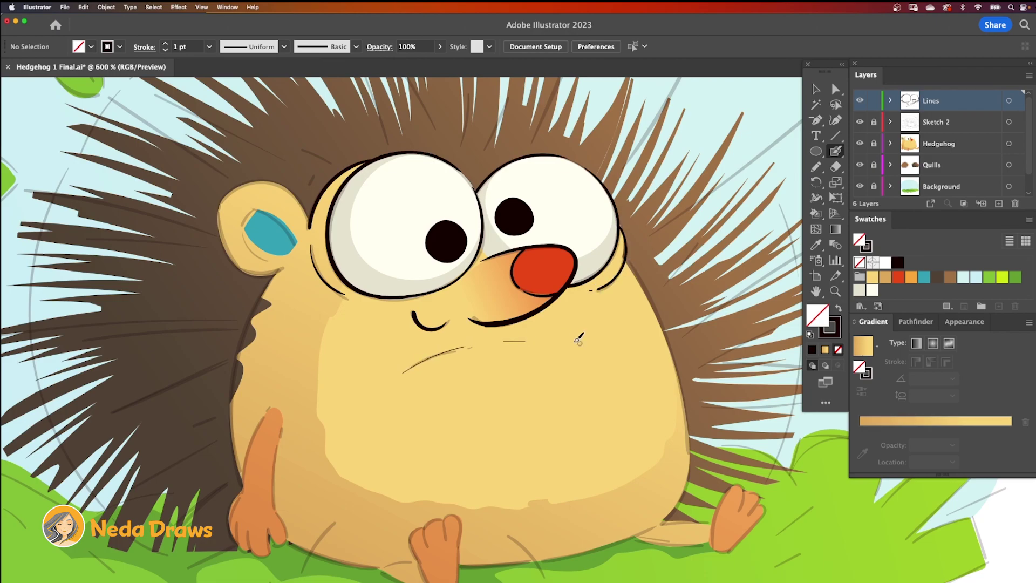
# Trace the body's right side and underside with broken black strokes and add a crease line on each side of the front foot
pyautogui.moveTo(577, 344); pyautogui.dragTo(533, 102)
pyautogui.moveTo(646, 203); pyautogui.dragTo(642, 235)
pyautogui.moveTo(641, 246)
pyautogui.mouseDown()
pyautogui.moveTo(611, 284)
pyautogui.moveTo(572, 299)
pyautogui.mouseUp()
pyautogui.moveTo(569, 300); pyautogui.dragTo(525, 313)
pyautogui.moveTo(513, 317); pyautogui.dragTo(507, 317)
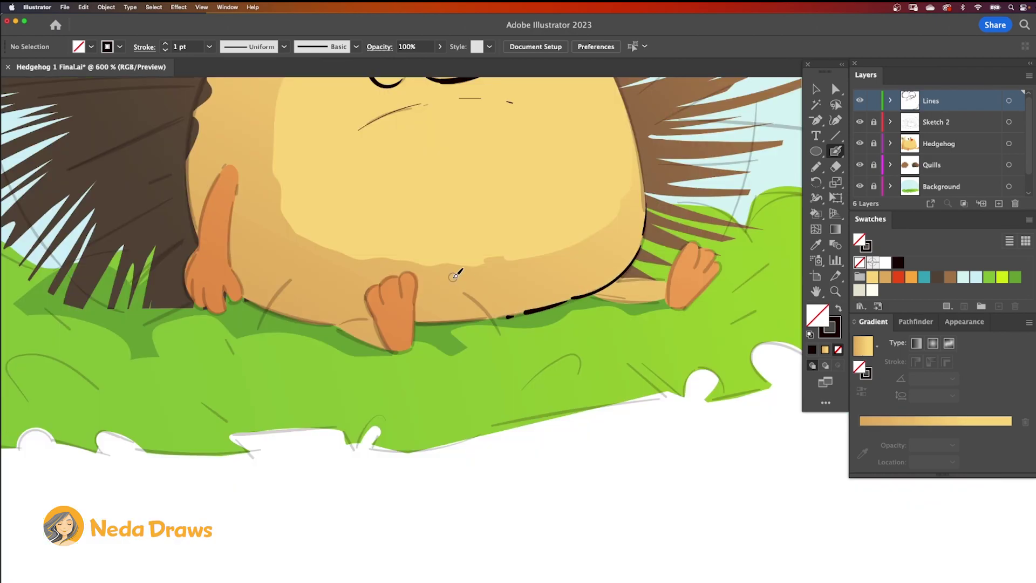
pyautogui.moveTo(456, 279); pyautogui.dragTo(505, 356)
pyautogui.moveTo(475, 318); pyautogui.dragTo(424, 324)
pyautogui.moveTo(332, 323)
pyautogui.mouseDown()
pyautogui.moveTo(283, 315)
pyautogui.moveTo(304, 266)
pyautogui.mouseUp()
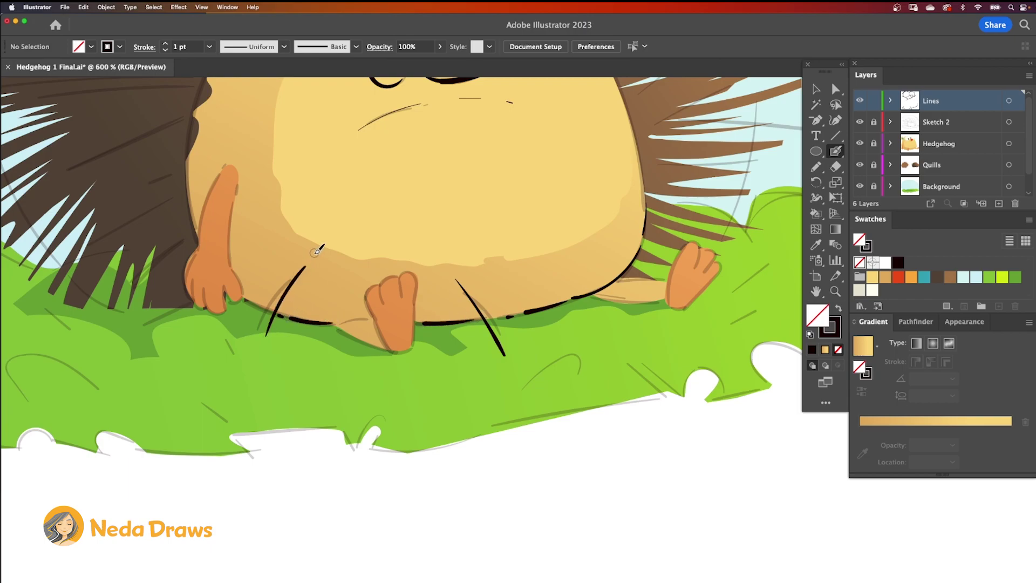
# Outline both legs and feet, including the toes, in black following the sketch
pyautogui.moveTo(256, 300); pyautogui.dragTo(404, 349)
pyautogui.moveTo(369, 292); pyautogui.dragTo(374, 316)
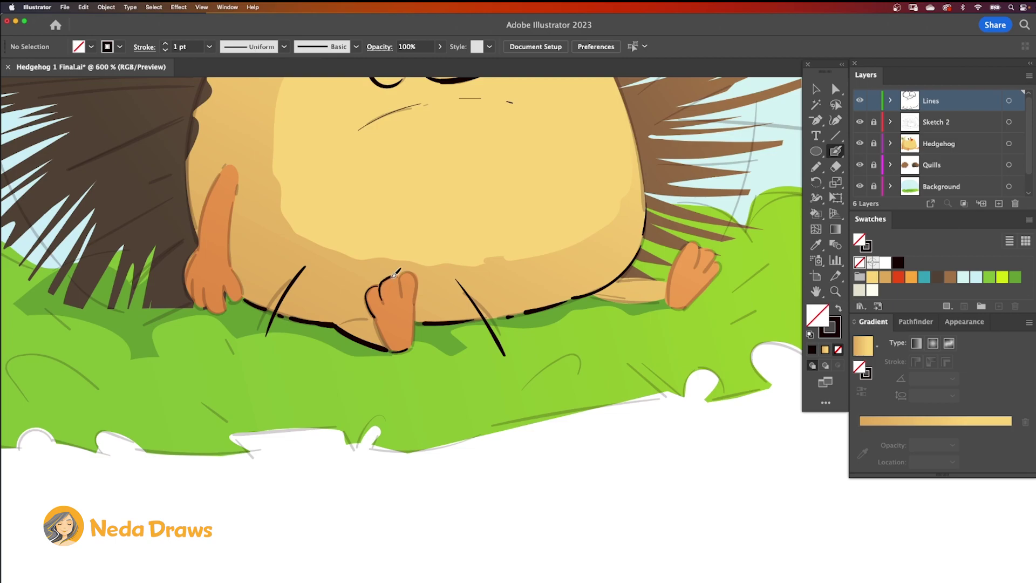
pyautogui.moveTo(417, 275); pyautogui.dragTo(405, 351)
pyautogui.moveTo(375, 316); pyautogui.dragTo(400, 353)
pyautogui.moveTo(587, 295)
pyautogui.mouseDown()
pyautogui.moveTo(664, 299)
pyautogui.moveTo(633, 301)
pyautogui.moveTo(673, 294)
pyautogui.moveTo(667, 279)
pyautogui.moveTo(669, 301)
pyautogui.moveTo(689, 243)
pyautogui.moveTo(715, 249)
pyautogui.moveTo(717, 276)
pyautogui.moveTo(681, 309)
pyautogui.mouseUp()
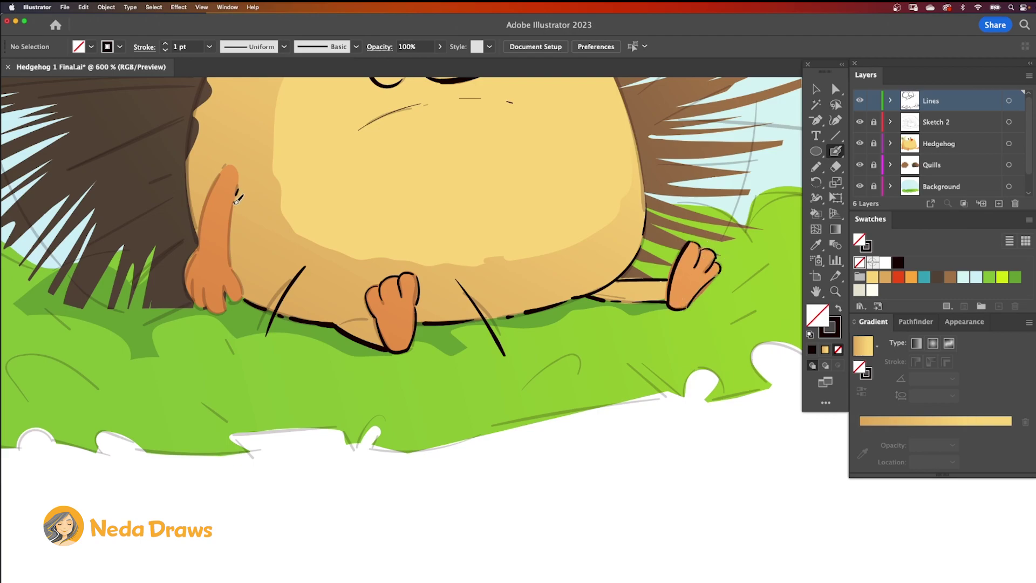
# Outline the hedgehog's arm, hand and ear in black and add short marks on the body edge below the ear
pyautogui.moveTo(236, 202)
pyautogui.mouseDown()
pyautogui.moveTo(245, 291)
pyautogui.moveTo(225, 290)
pyautogui.moveTo(224, 312)
pyautogui.moveTo(208, 292)
pyautogui.moveTo(200, 303)
pyautogui.moveTo(186, 266)
pyautogui.moveTo(232, 157)
pyautogui.mouseUp()
pyautogui.press('super+0')
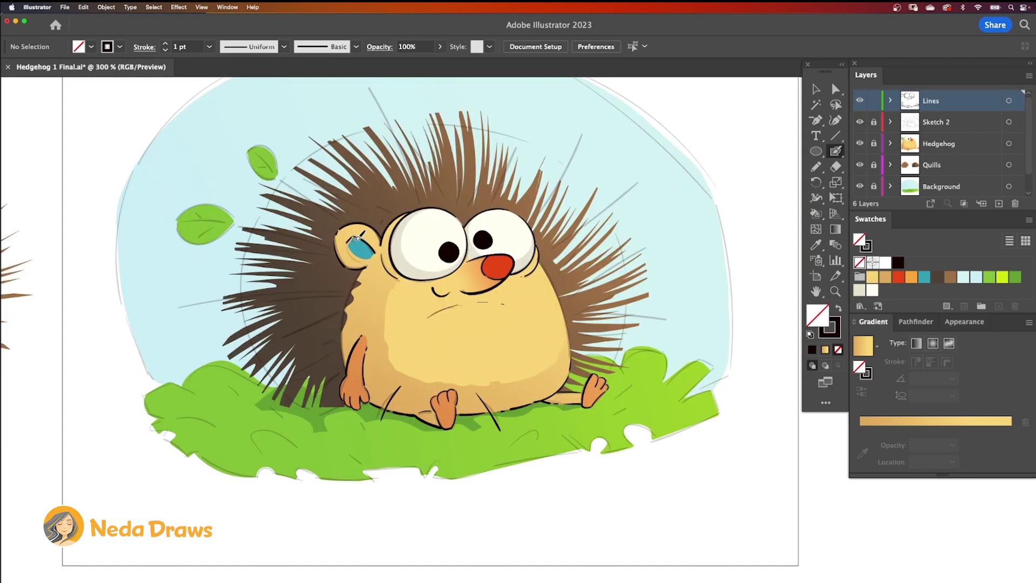
pyautogui.moveTo(365, 277); pyautogui.dragTo(361, 279)
# Draw black accent strokes through the quills behind the body, above the head and along the right side
pyautogui.moveTo(351, 293); pyautogui.dragTo(215, 292)
pyautogui.moveTo(344, 305)
pyautogui.mouseDown()
pyautogui.moveTo(325, 313)
pyautogui.moveTo(311, 342)
pyautogui.mouseUp()
pyautogui.moveTo(336, 348); pyautogui.dragTo(268, 406)
pyautogui.moveTo(339, 370); pyautogui.dragTo(313, 402)
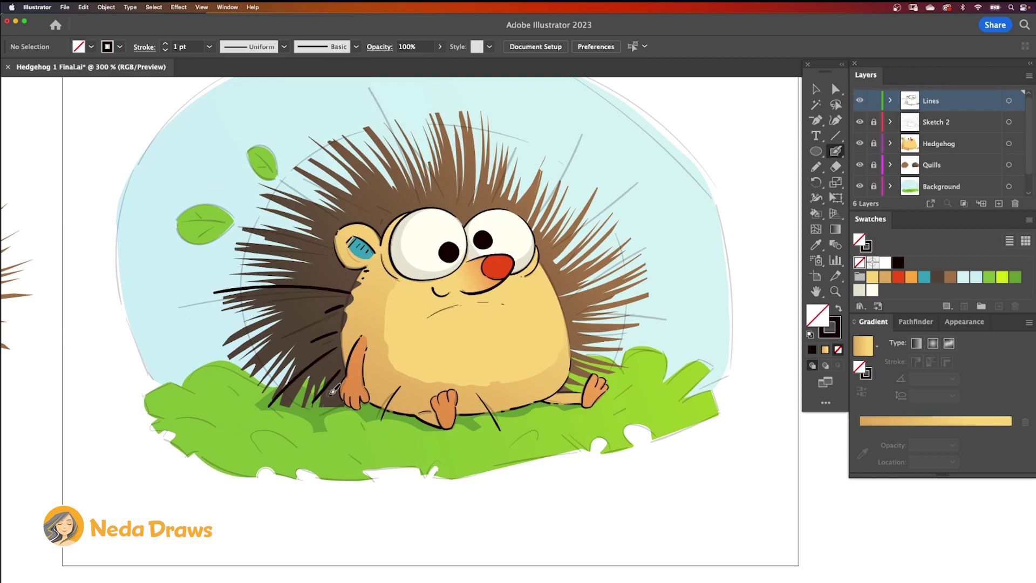
pyautogui.press('super+minus')
pyautogui.moveTo(473, 243); pyautogui.dragTo(445, 206)
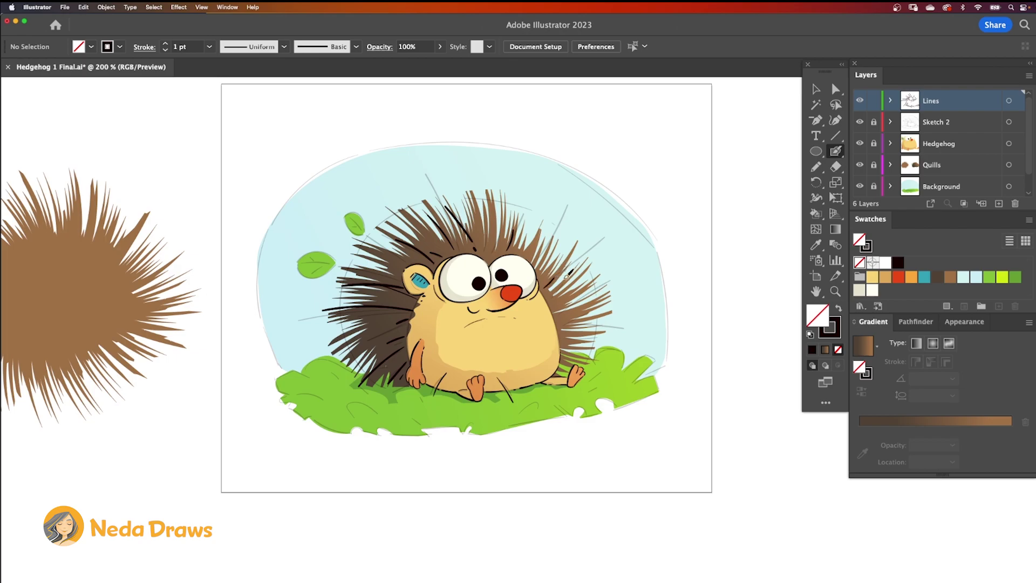
pyautogui.moveTo(554, 307); pyautogui.dragTo(590, 289)
# Create a new layer above Lines, name it Extra and give it a custom magenta layer colour
pyautogui.scroll(-3, 358, 165)
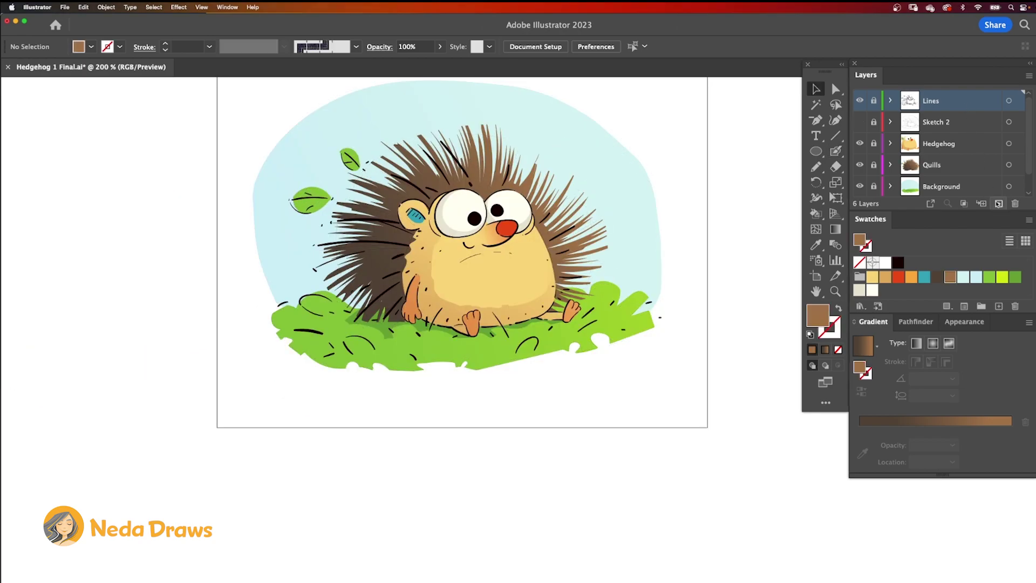
pyautogui.click(999, 203)
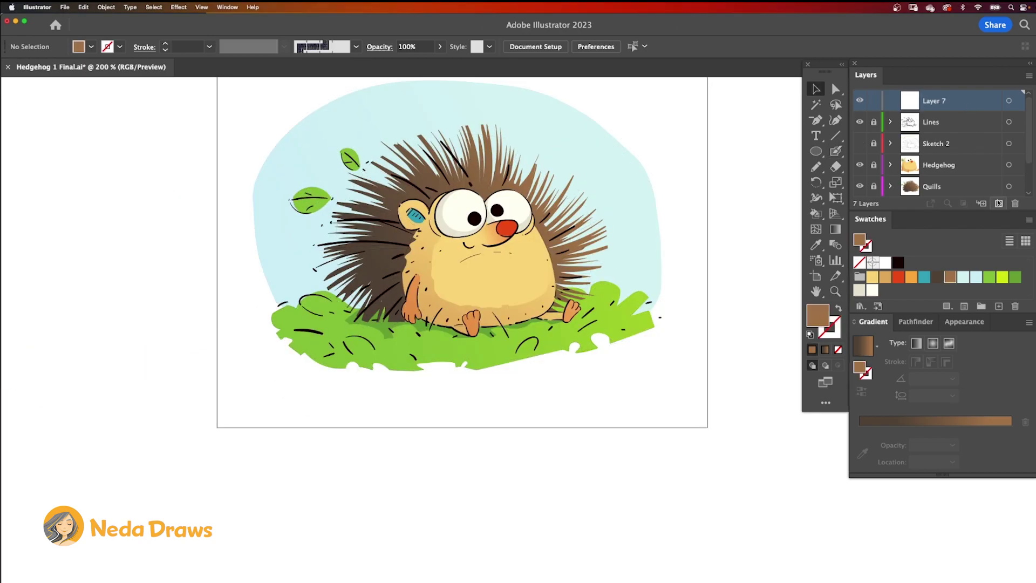
pyautogui.doubleClick(935, 105)
pyautogui.doubleClick(630, 319)
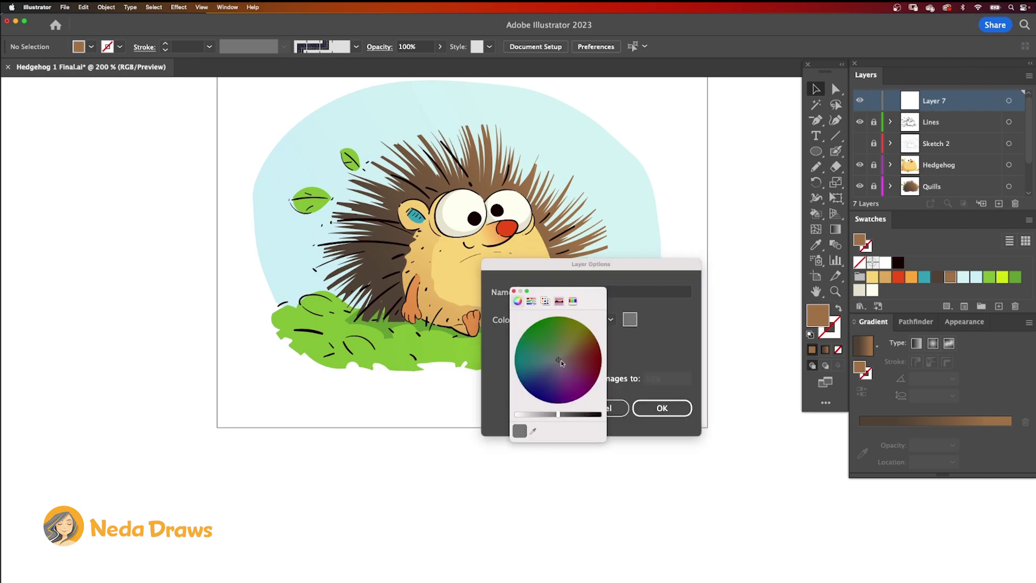
pyautogui.moveTo(560, 359); pyautogui.dragTo(591, 345)
pyautogui.moveTo(558, 415); pyautogui.dragTo(541, 415)
pyautogui.click(584, 376)
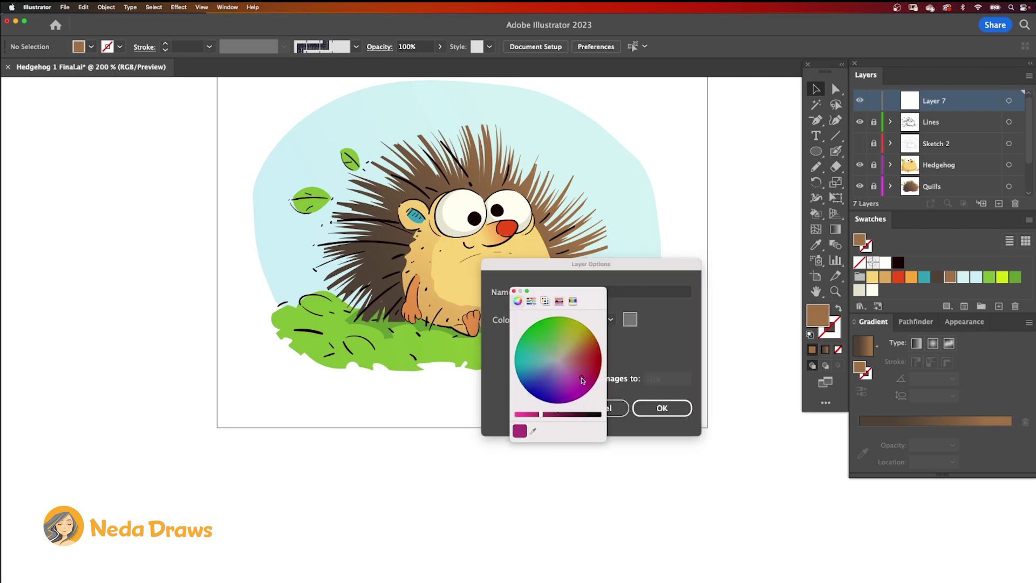
pyautogui.click(513, 291)
pyautogui.write('Extra')
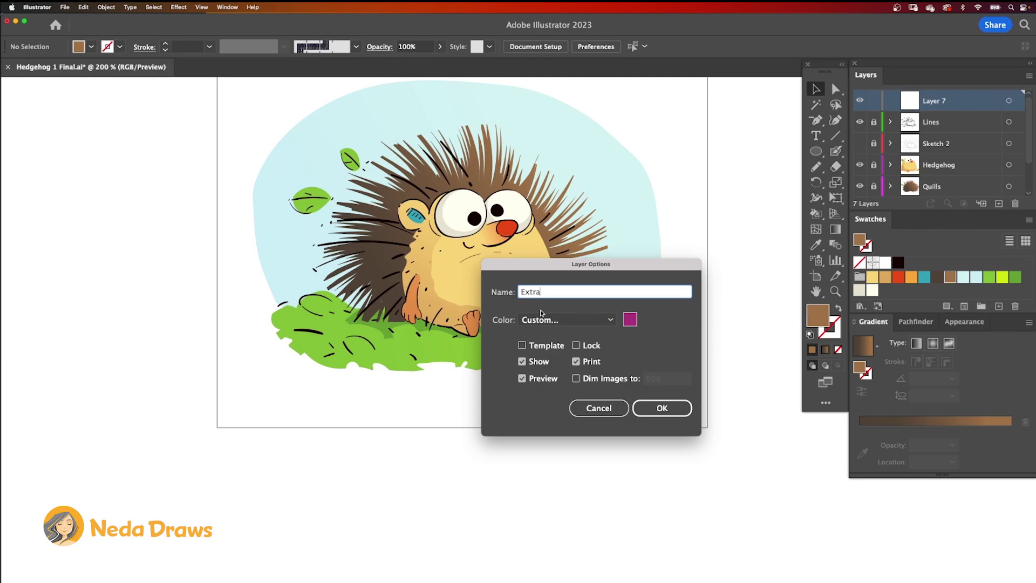
pyautogui.click(660, 409)
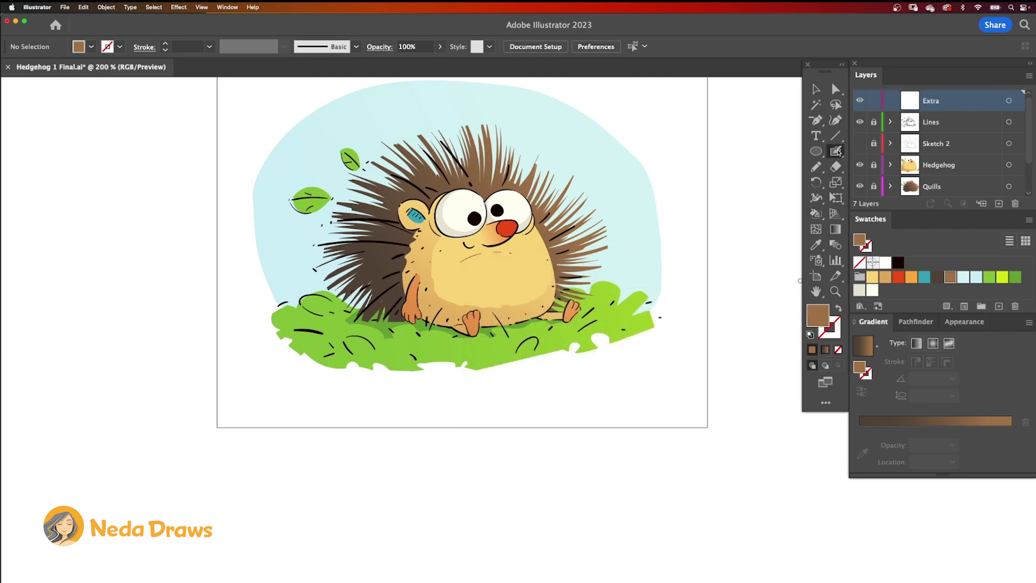
# Paint green accent strokes on the quills above the head and beside the ear
pyautogui.click(987, 278)
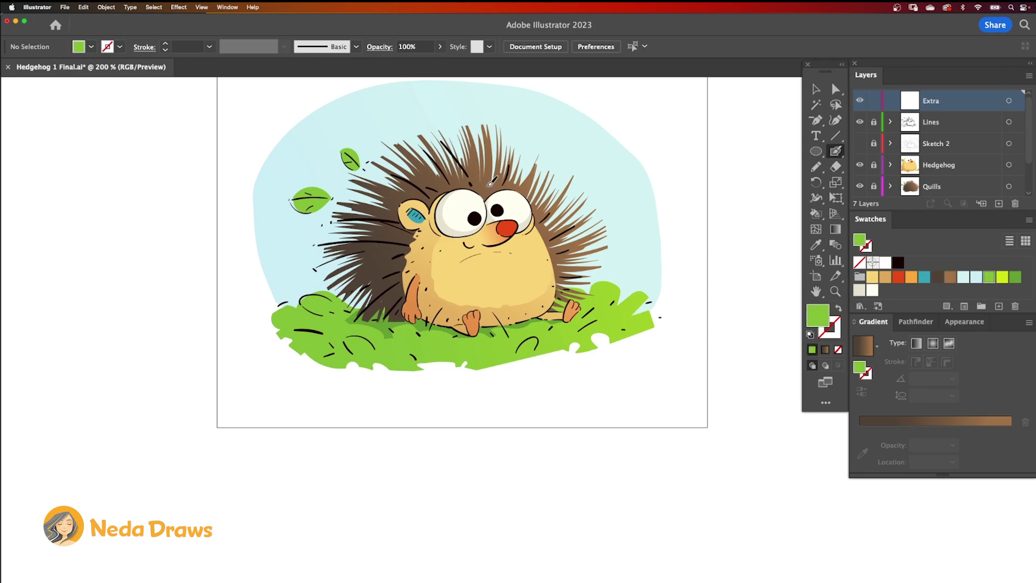
pyautogui.hotkey('shift', 'x')
pyautogui.moveTo(480, 170); pyautogui.dragTo(481, 187)
pyautogui.moveTo(393, 231); pyautogui.dragTo(372, 232)
# Paint teal accent strokes across the quills on both sides of the hedgehog
pyautogui.click(924, 277)
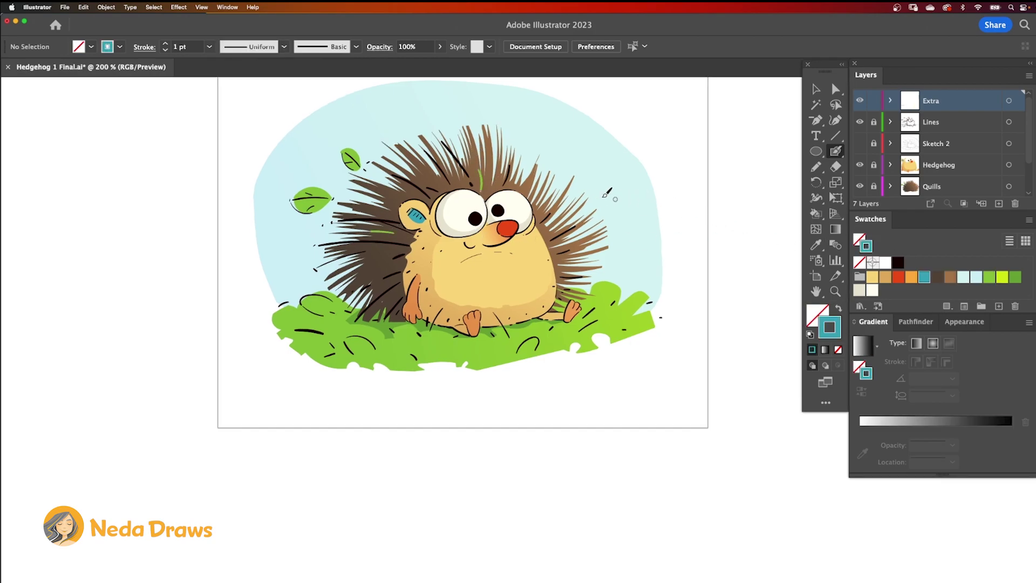
pyautogui.moveTo(384, 153); pyautogui.dragTo(426, 171)
pyautogui.moveTo(418, 161); pyautogui.dragTo(442, 185)
pyautogui.moveTo(402, 238); pyautogui.dragTo(372, 233)
pyautogui.moveTo(406, 249); pyautogui.dragTo(316, 271)
pyautogui.moveTo(400, 265)
pyautogui.mouseDown()
pyautogui.moveTo(346, 287)
pyautogui.moveTo(383, 303)
pyautogui.mouseUp()
pyautogui.moveTo(546, 236); pyautogui.dragTo(576, 217)
pyautogui.moveTo(556, 268); pyautogui.dragTo(567, 269)
# Paint orange accent strokes along the upper-left and right-hand quills
pyautogui.click(911, 277)
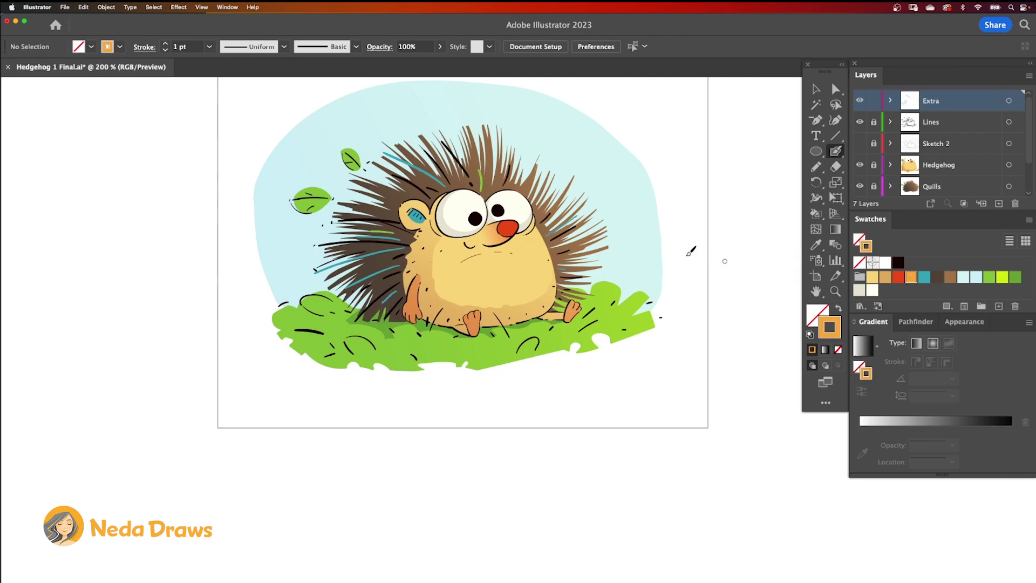
pyautogui.moveTo(362, 139); pyautogui.dragTo(432, 193)
pyautogui.moveTo(542, 223); pyautogui.dragTo(594, 185)
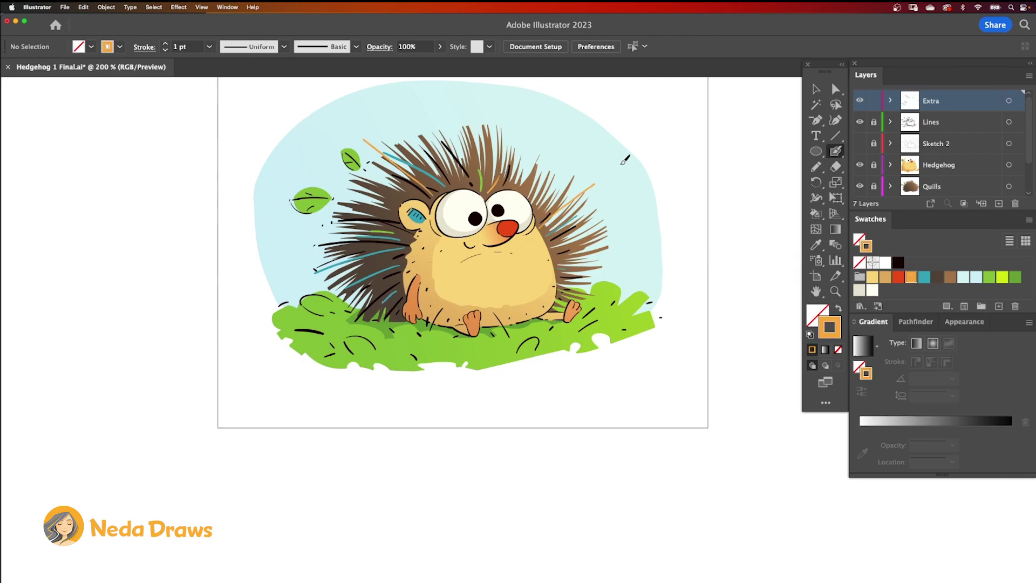
# Paint red accent strokes on the quills above the head and along the hedgehog's right-hand side
pyautogui.click(898, 278)
pyautogui.moveTo(561, 142); pyautogui.dragTo(533, 206)
pyautogui.moveTo(416, 107); pyautogui.dragTo(463, 183)
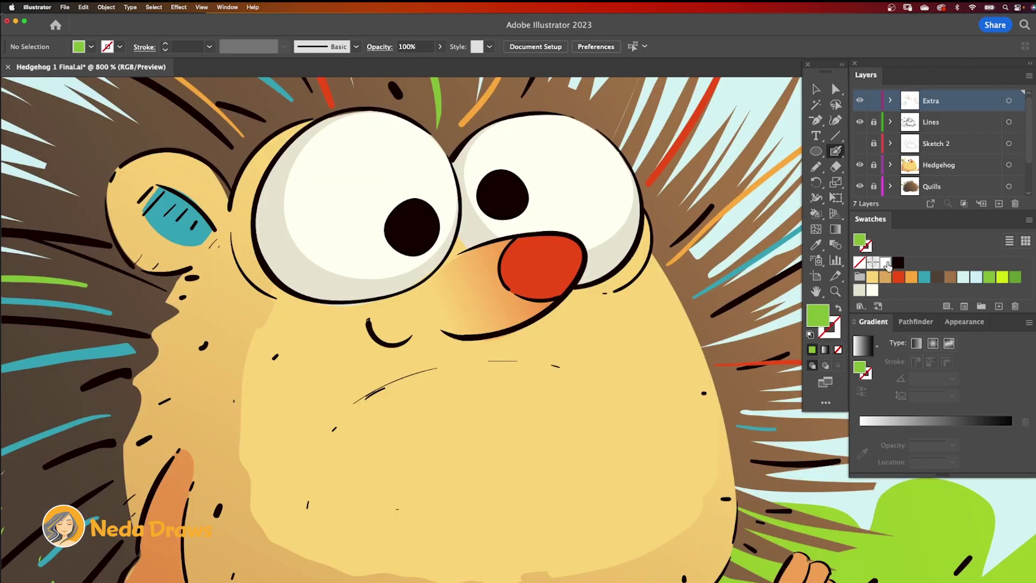
# Paint small white highlights on both pupils and on the upper part of the red nose
pyautogui.click(885, 263)
pyautogui.moveTo(511, 182); pyautogui.dragTo(517, 186)
pyautogui.hotkey('shift', 'x')
pyautogui.moveTo(424, 218); pyautogui.dragTo(430, 222)
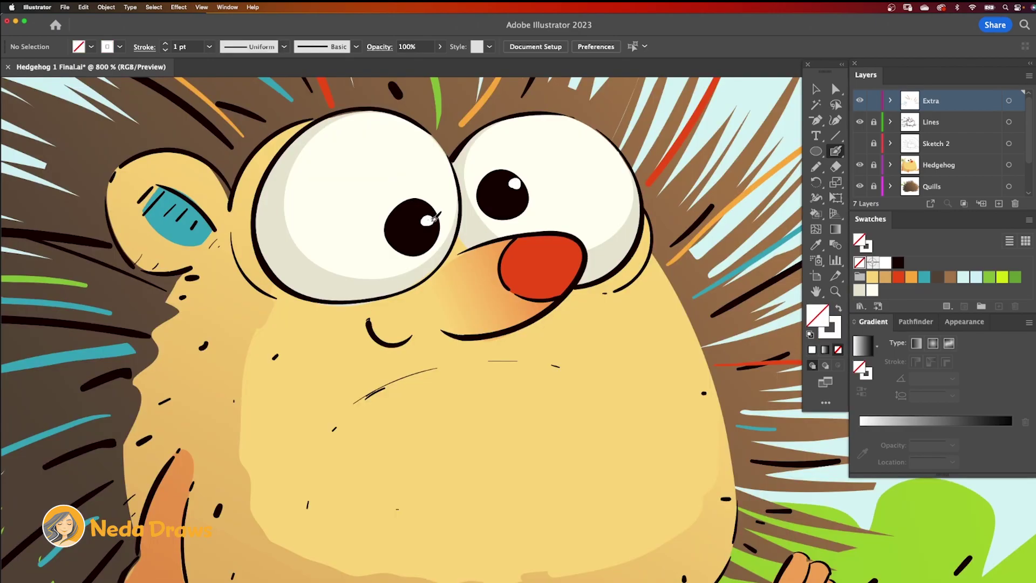
pyautogui.moveTo(536, 250); pyautogui.dragTo(544, 245)
pyautogui.moveTo(556, 241); pyautogui.dragTo(557, 246)
# Paint thin white fur strokes on the ear and along the hedgehog's left flank, reaching out over the quills
pyautogui.moveTo(224, 166); pyautogui.dragTo(234, 173)
pyautogui.moveTo(181, 184); pyautogui.dragTo(208, 167)
pyautogui.moveTo(189, 326); pyautogui.dragTo(114, 300)
pyautogui.moveTo(214, 308); pyautogui.dragTo(191, 297)
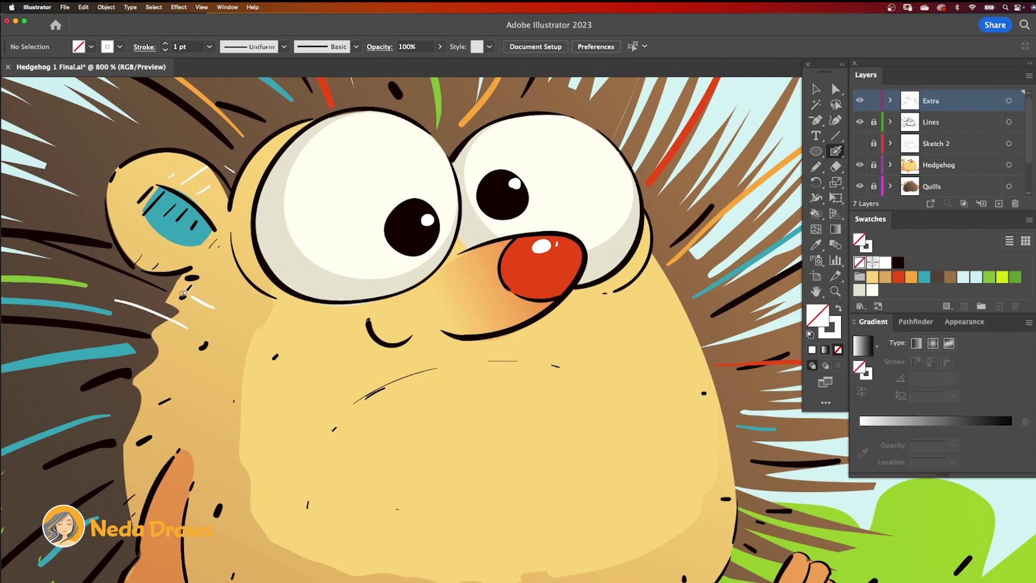
pyautogui.moveTo(162, 388); pyautogui.dragTo(71, 418)
pyautogui.moveTo(148, 461); pyautogui.dragTo(118, 485)
pyautogui.moveTo(199, 389); pyautogui.dragTo(233, 401)
pyautogui.moveTo(219, 323); pyautogui.dragTo(240, 335)
# Add short white fur strokes on the cheek, beside the nose and across the body's upper-right edge
pyautogui.moveTo(288, 317); pyautogui.dragTo(280, 330)
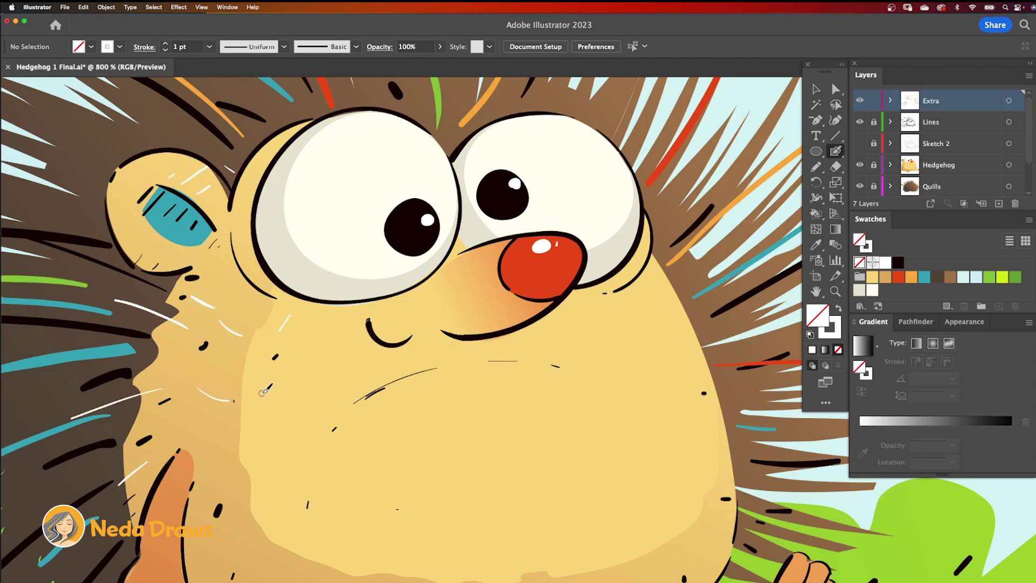
pyautogui.moveTo(260, 395); pyautogui.dragTo(254, 415)
pyautogui.moveTo(236, 305); pyautogui.dragTo(230, 318)
pyautogui.moveTo(471, 256); pyautogui.dragTo(464, 266)
pyautogui.moveTo(484, 277); pyautogui.dragTo(477, 285)
pyautogui.moveTo(668, 292); pyautogui.dragTo(687, 273)
pyautogui.moveTo(684, 327); pyautogui.dragTo(725, 289)
# Fill the belly with short white fur strokes, continuing along the body's right and lower edges
pyautogui.moveTo(564, 256); pyautogui.dragTo(546, 275)
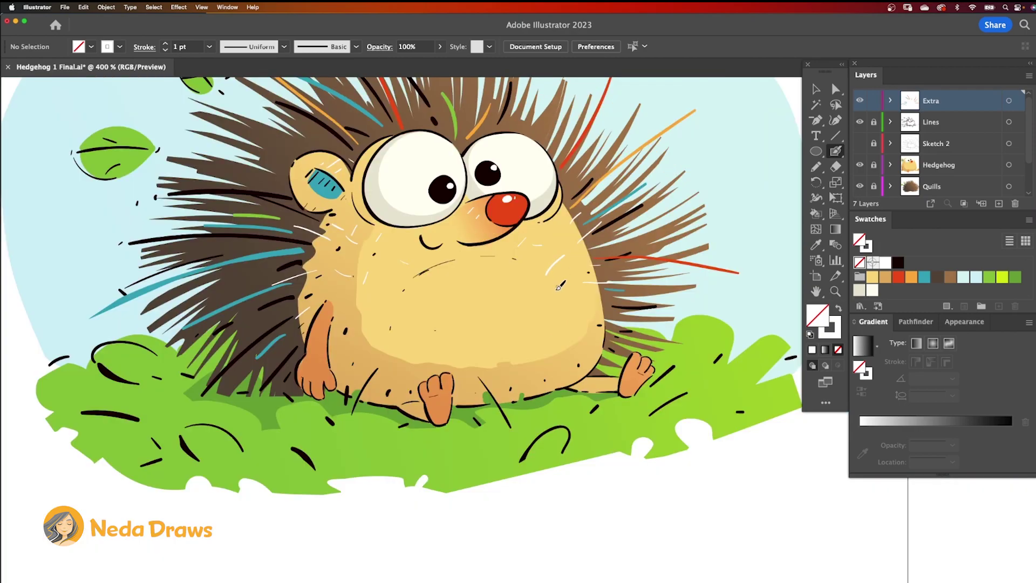
pyautogui.moveTo(493, 299); pyautogui.dragTo(474, 317)
pyautogui.moveTo(495, 269); pyautogui.dragTo(478, 287)
pyautogui.moveTo(602, 322); pyautogui.dragTo(624, 301)
pyautogui.moveTo(582, 271)
pyautogui.mouseDown()
pyautogui.moveTo(599, 254)
pyautogui.moveTo(624, 290)
pyautogui.mouseUp()
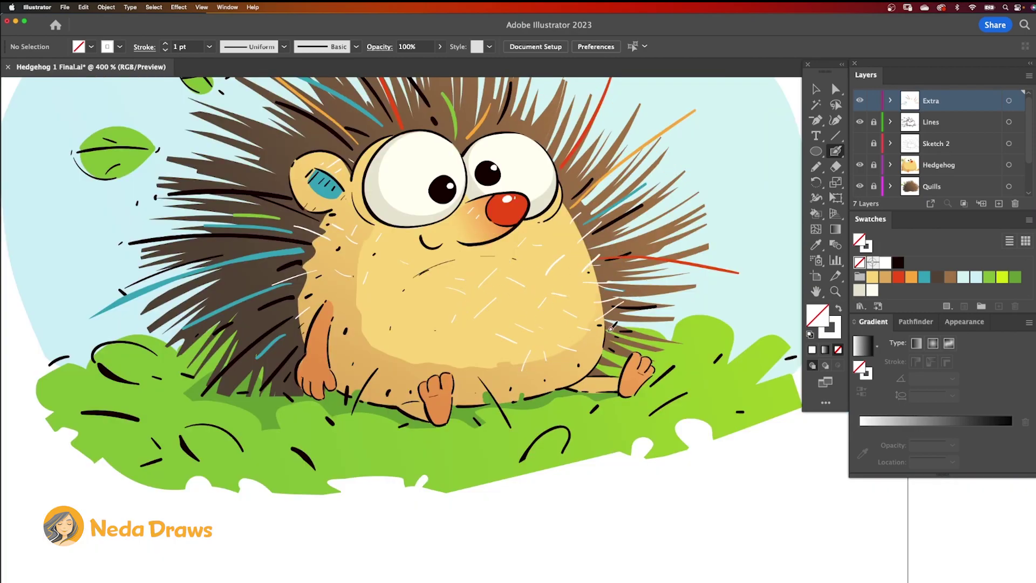
pyautogui.moveTo(600, 340); pyautogui.dragTo(614, 352)
pyautogui.moveTo(531, 388); pyautogui.dragTo(544, 403)
# Paint bright yellow-green accent strokes across the grass
pyautogui.hotkey('ctrl', '-')
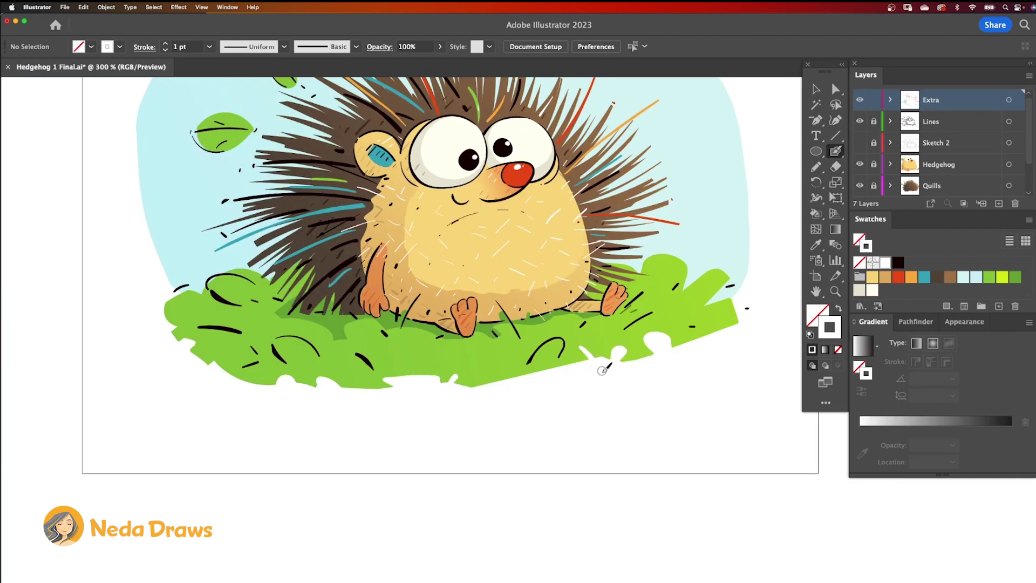
pyautogui.click(1002, 277)
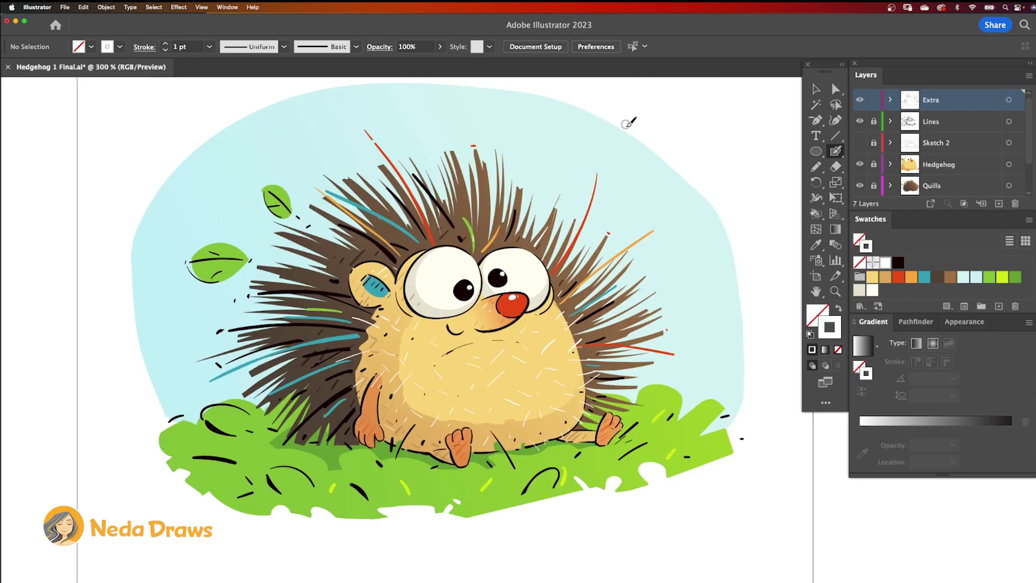
# Paint white strokes along the curved edges of the blue background, with short white dashes in the sky
pyautogui.moveTo(630, 139)
pyautogui.mouseDown()
pyautogui.moveTo(707, 226)
pyautogui.moveTo(744, 402)
pyautogui.mouseUp()
pyautogui.moveTo(608, 122); pyautogui.dragTo(597, 130)
pyautogui.moveTo(692, 222); pyautogui.dragTo(686, 229)
pyautogui.moveTo(685, 254); pyautogui.dragTo(707, 265)
pyautogui.moveTo(741, 332); pyautogui.dragTo(712, 364)
pyautogui.moveTo(469, 85)
pyautogui.mouseDown()
pyautogui.moveTo(269, 104)
pyautogui.moveTo(172, 179)
pyautogui.moveTo(133, 251)
pyautogui.mouseUp()
pyautogui.moveTo(136, 290); pyautogui.dragTo(147, 358)
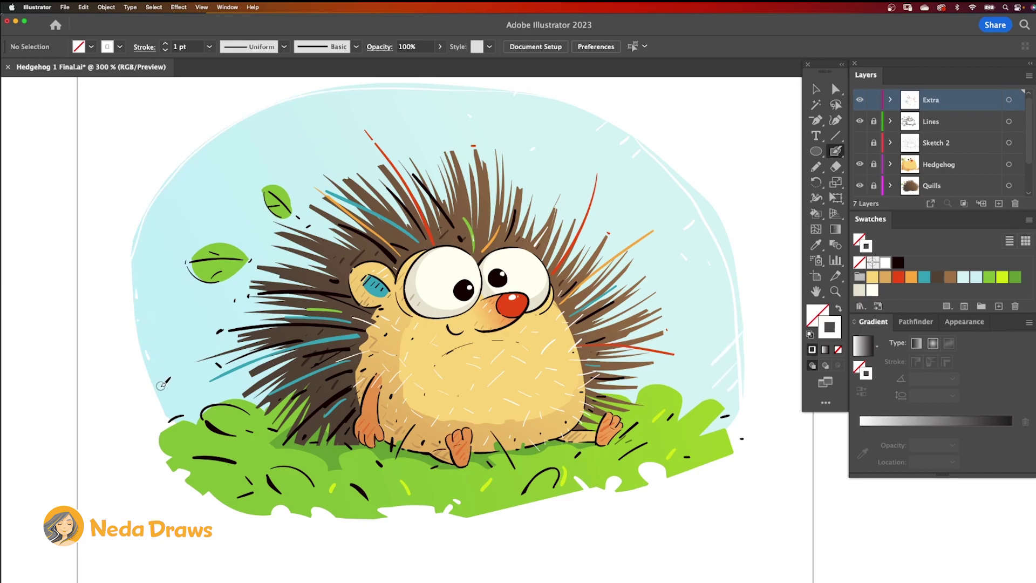
# Set a brown stroke at 35% opacity and scatter small flecks across the sky around the hedgehog
pyautogui.click(950, 279)
pyautogui.moveTo(440, 46); pyautogui.dragTo(407, 65)
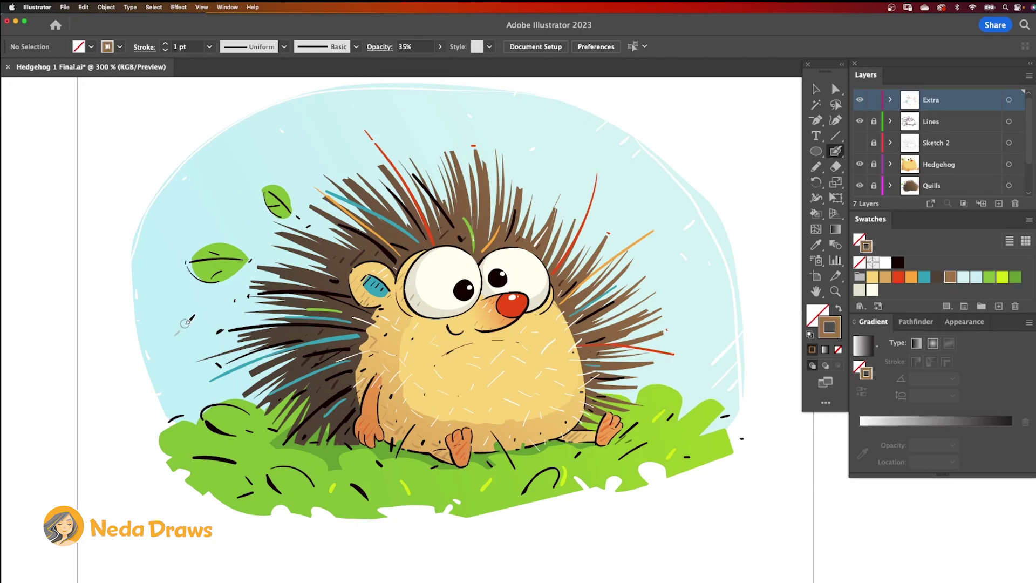
pyautogui.moveTo(160, 293); pyautogui.dragTo(162, 297)
pyautogui.moveTo(171, 225); pyautogui.dragTo(166, 231)
pyautogui.moveTo(215, 181); pyautogui.dragTo(217, 185)
pyautogui.moveTo(299, 150); pyautogui.dragTo(302, 153)
pyautogui.moveTo(568, 162); pyautogui.dragTo(634, 178)
# Switch the stroke colour to dark brown and lock the Extra layer
pyautogui.click(938, 277)
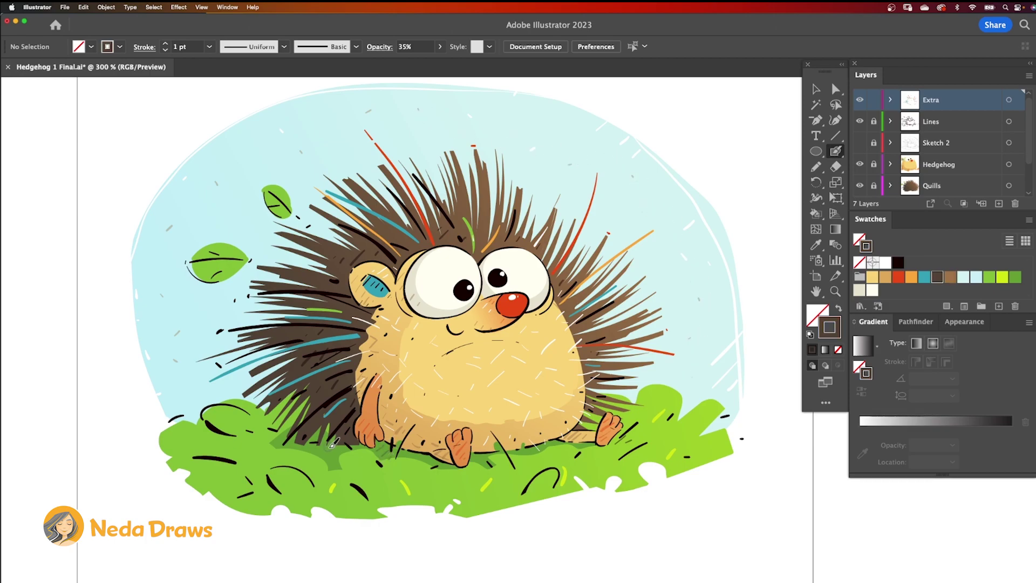
pyautogui.hotkey('ctrl', '-')
pyautogui.hotkey('ctrl', '-')
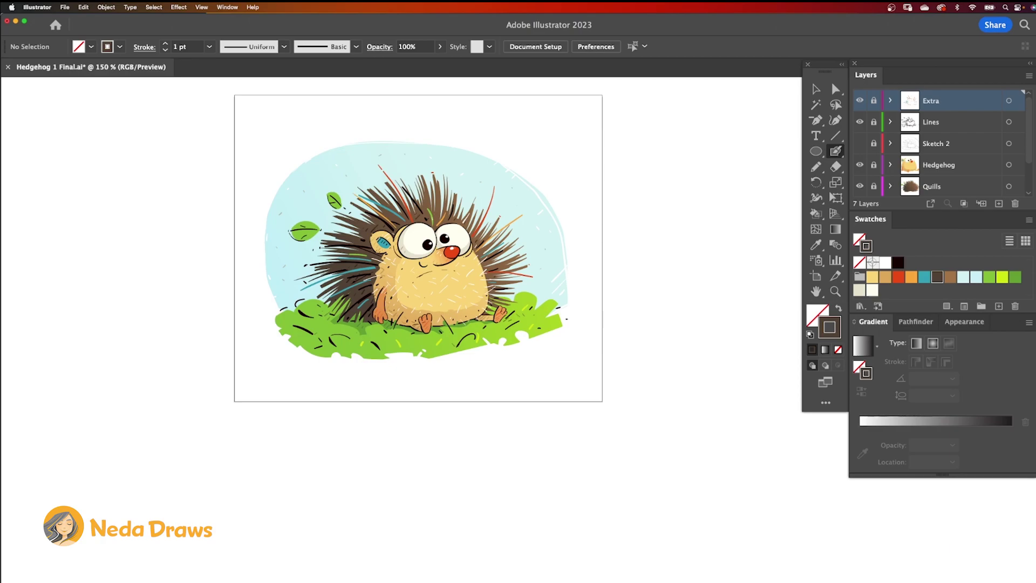